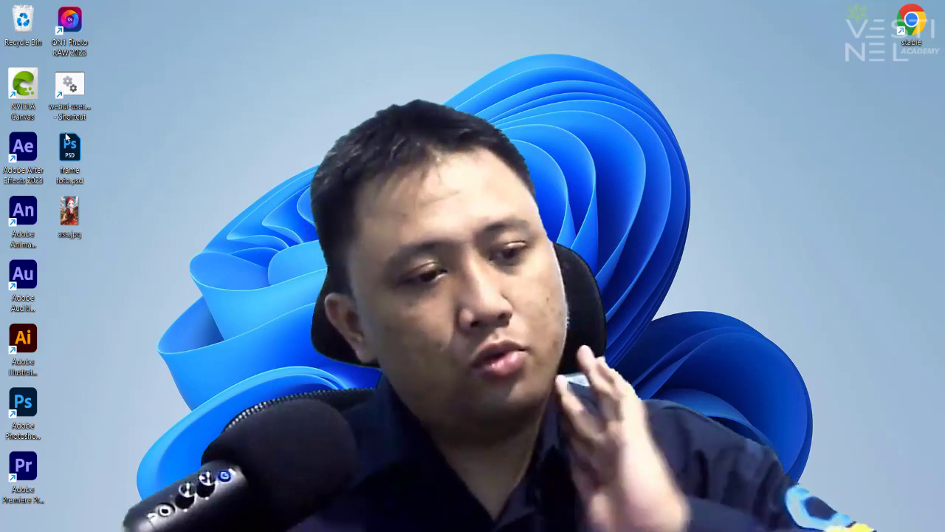
# Step: Launch Photoshop and bring File Explorer up to the Diklat Photoshop folder, widened
pyautogui.doubleClick(23, 403)
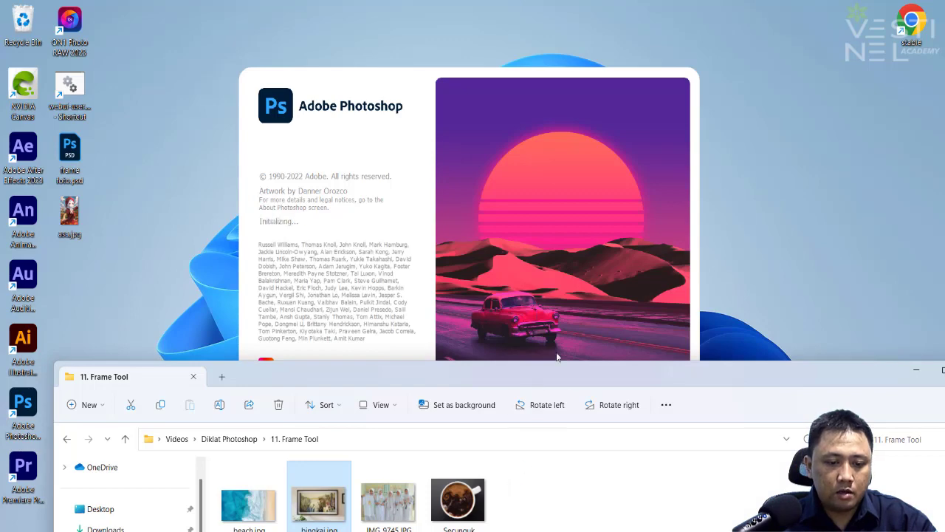
pyautogui.moveTo(557, 369); pyautogui.dragTo(668, 131)
pyautogui.click(338, 201)
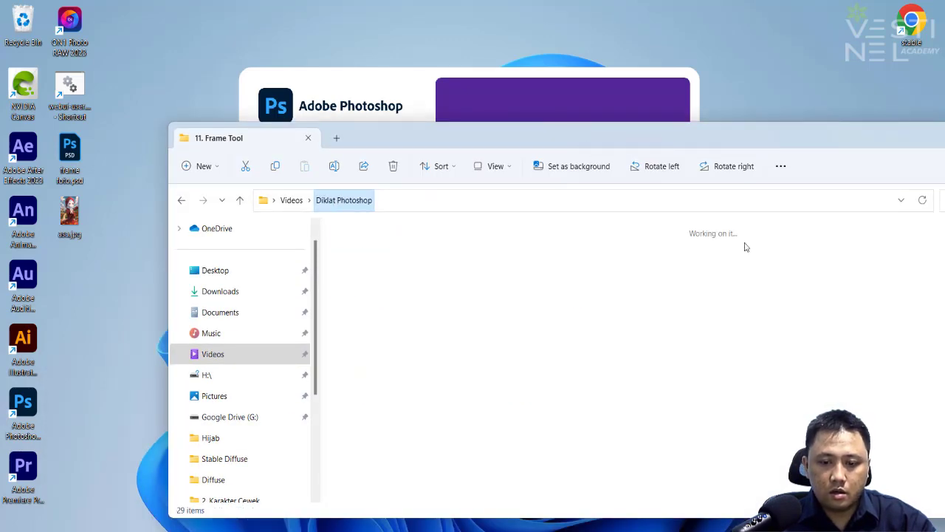
pyautogui.moveTo(758, 142); pyautogui.dragTo(589, 158)
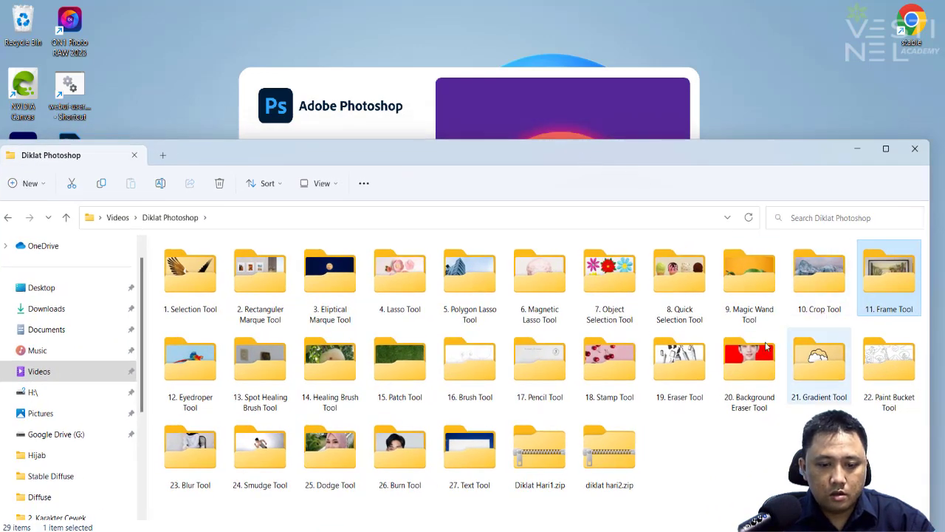
# Step: Open the 11. Frame Tool folder and select bingkai.jpg
pyautogui.click(740, 389)
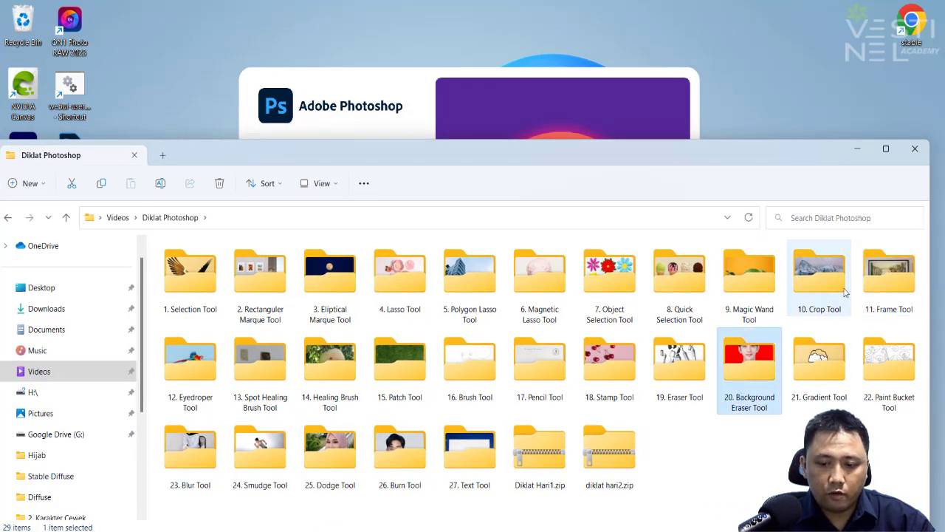
pyautogui.keyDown('shift'); pyautogui.click(880, 286); pyautogui.keyUp('shift')
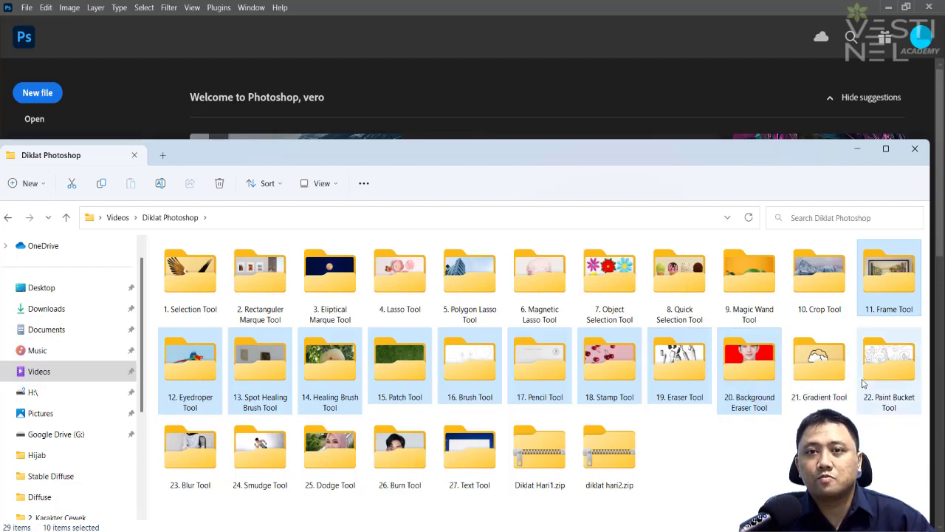
pyautogui.click(882, 296)
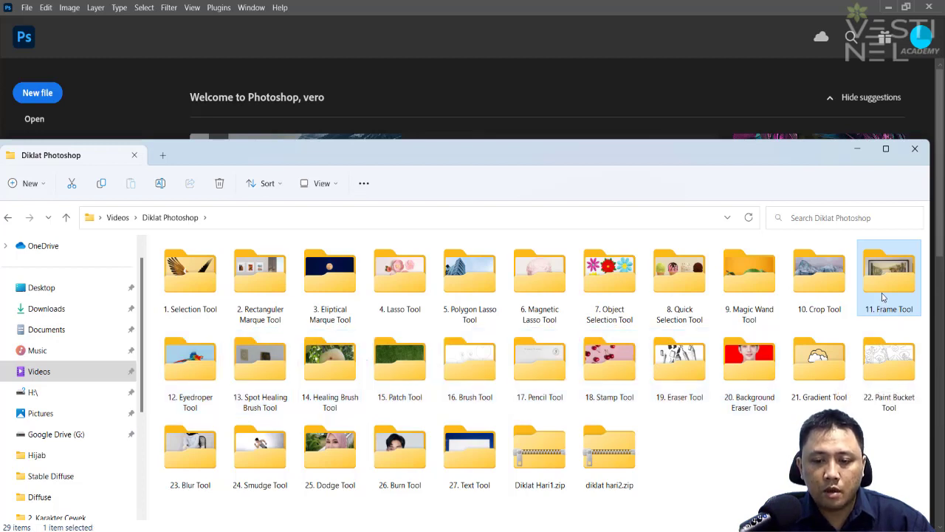
pyautogui.doubleClick(883, 296)
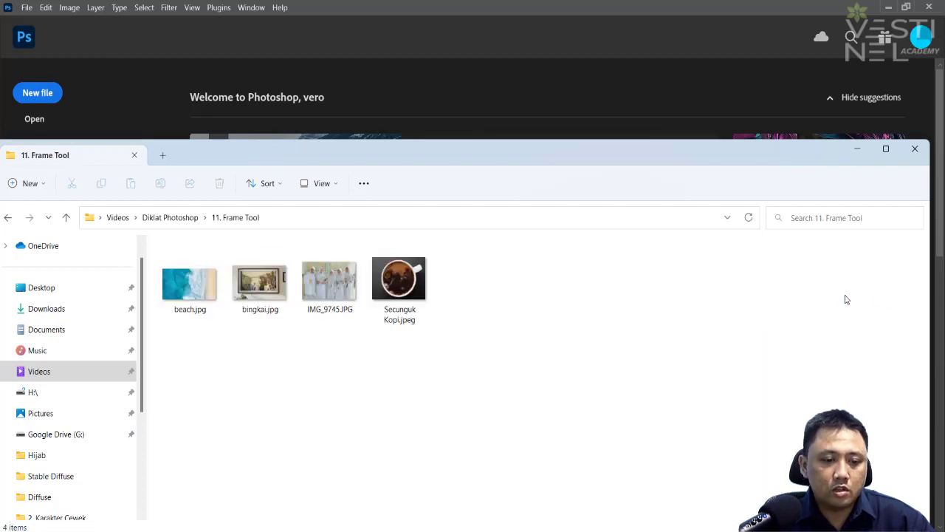
pyautogui.click(281, 303)
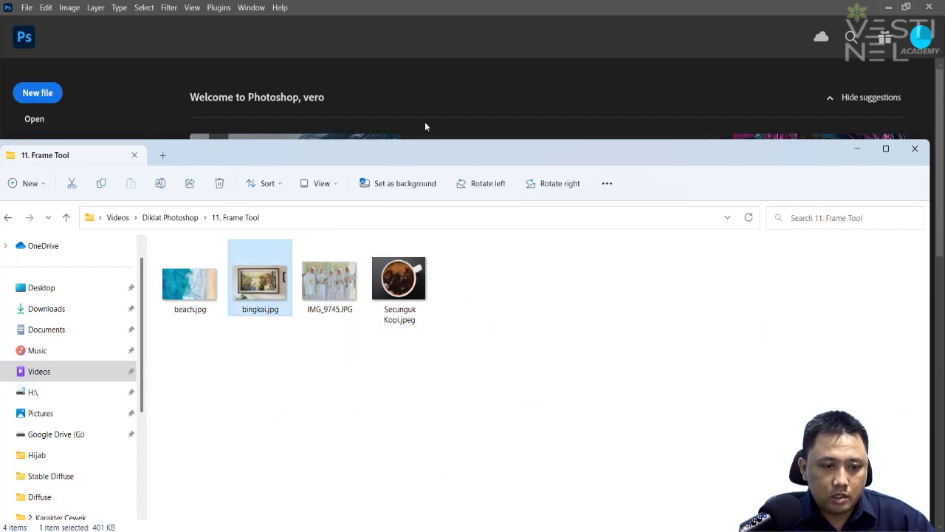
# Step: Open bingkai.jpg and draw a 1348 × 694 px frame over the wall-hung picture
pyautogui.moveTo(424, 127); pyautogui.dragTo(435, 115)
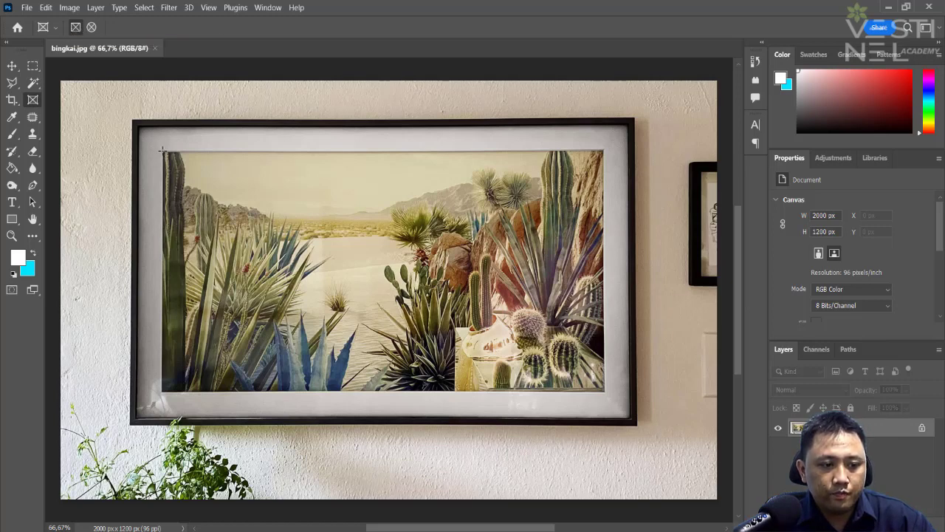
pyautogui.moveTo(161, 150); pyautogui.dragTo(604, 393)
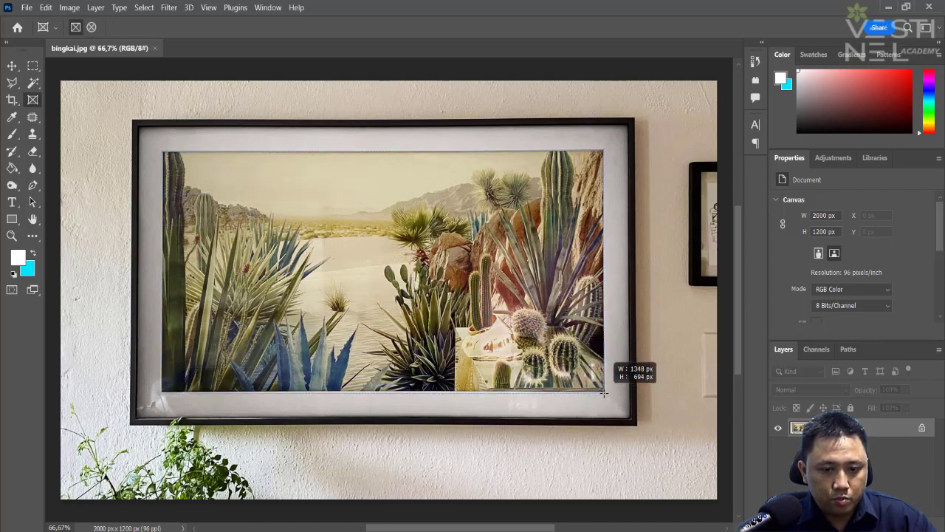
pyautogui.moveTo(603, 393); pyautogui.dragTo(604, 394)
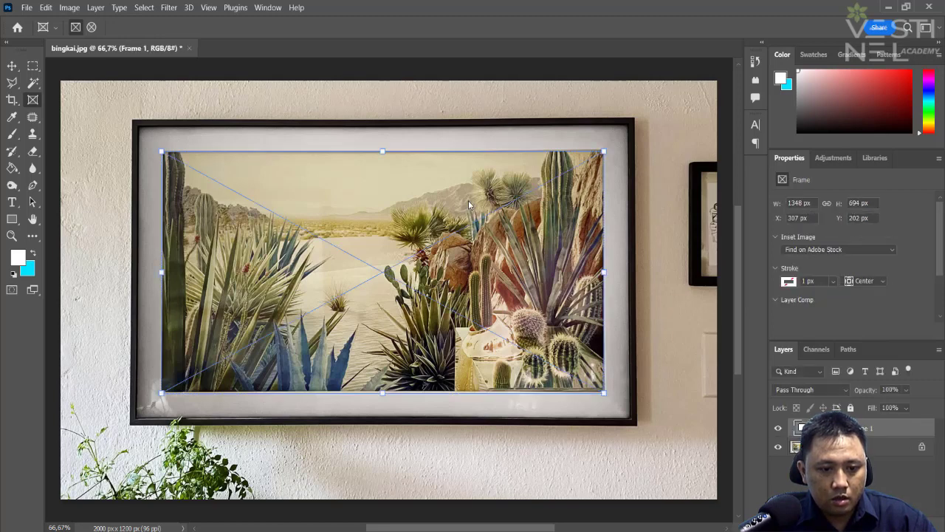
pyautogui.hotkey('alt', 'Tab')
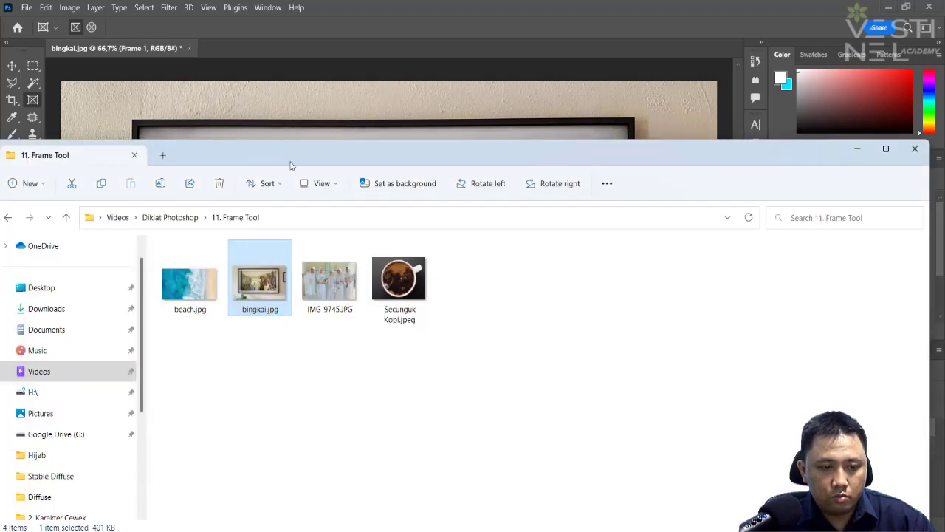
# Step: Drop IMG_9745.JPG into the frame and shift it down and left to fit neatly
pyautogui.moveTo(287, 162); pyautogui.dragTo(298, 362)
pyautogui.moveTo(338, 480)
pyautogui.mouseDown()
pyautogui.moveTo(361, 284)
pyautogui.moveTo(341, 280)
pyautogui.mouseUp()
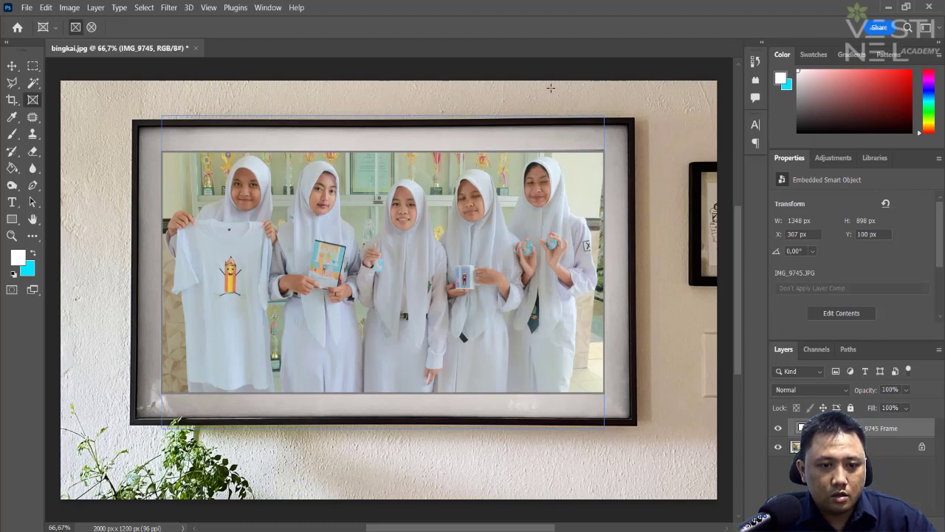
pyautogui.click(12, 67)
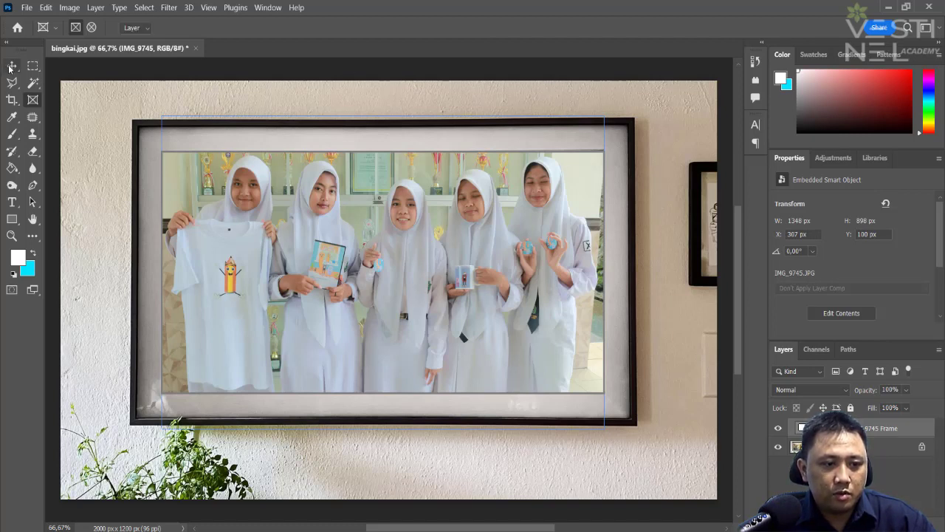
pyautogui.click(358, 97)
pyautogui.moveTo(360, 200)
pyautogui.mouseDown()
pyautogui.moveTo(360, 235)
pyautogui.moveTo(371, 218)
pyautogui.mouseUp()
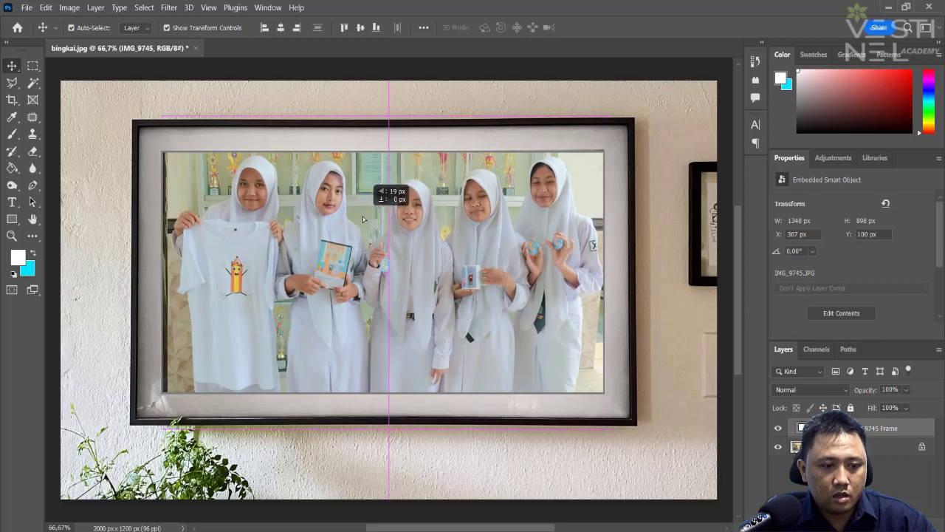
pyautogui.moveTo(370, 218); pyautogui.dragTo(362, 216)
pyautogui.click(523, 99)
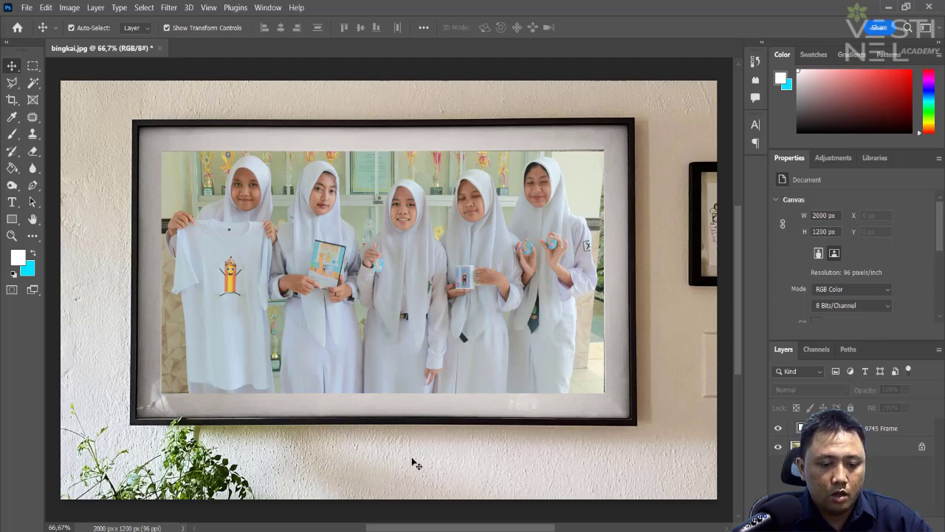
# Step: Open Secunguk Kopi.jpeg from the image folder as a new document
pyautogui.hotkey('alt', 'Tab')
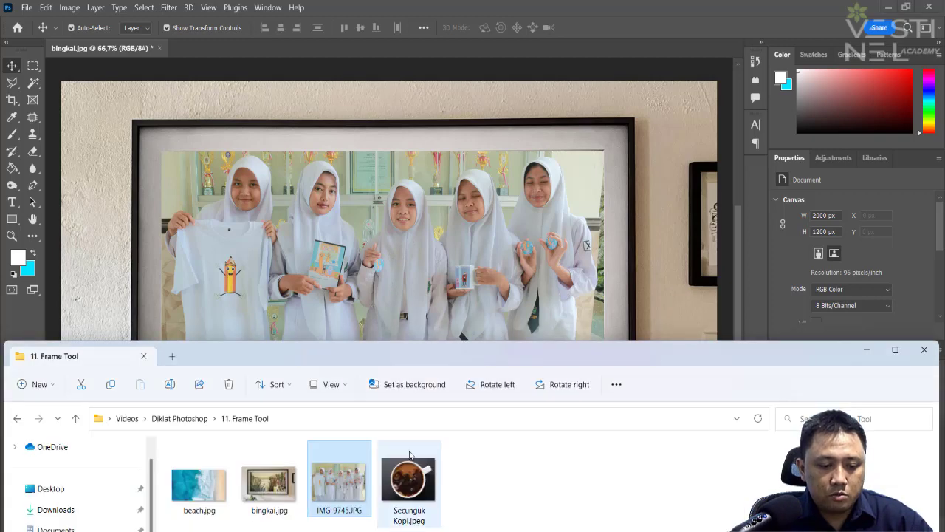
pyautogui.click(410, 479)
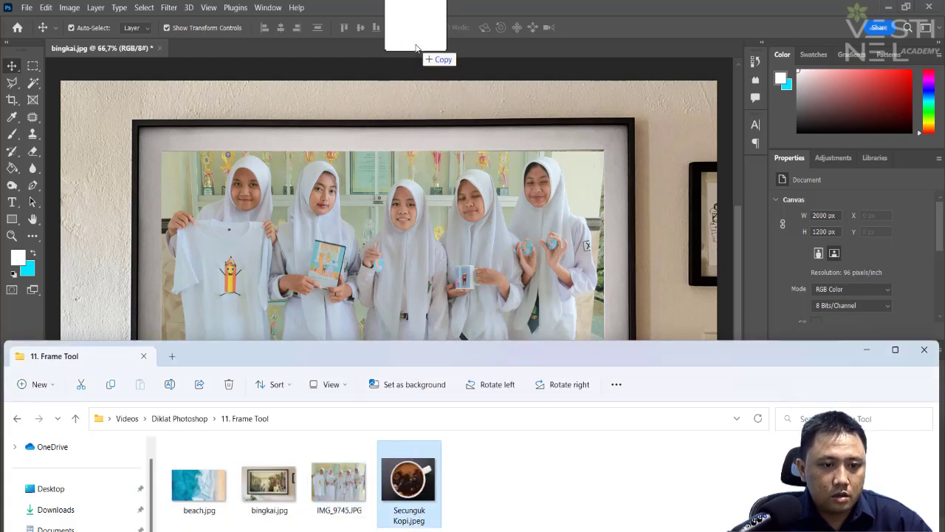
pyautogui.moveTo(433, 366); pyautogui.dragTo(415, 42)
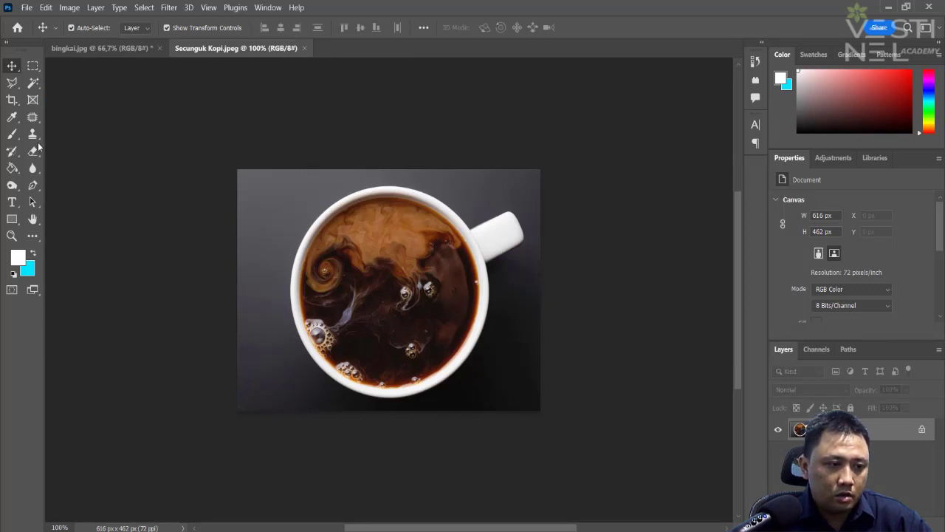
# Step: Draw an elliptical frame over the coffee cup and resize it to 365 × 370 px
pyautogui.click(32, 100)
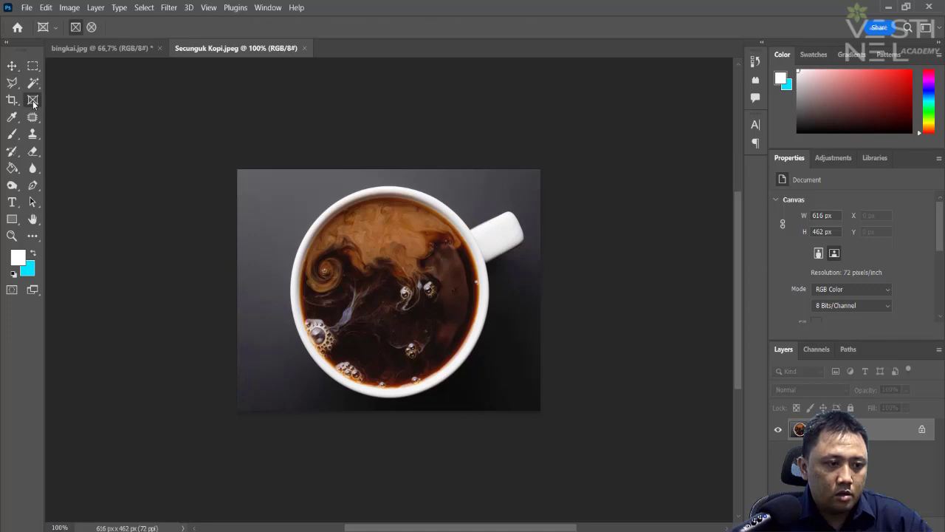
pyautogui.click(87, 32)
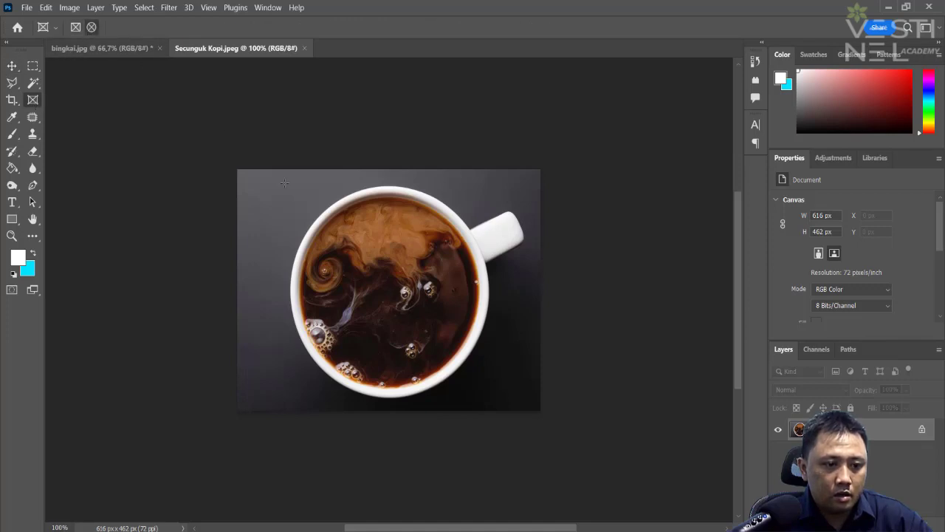
pyautogui.moveTo(294, 194); pyautogui.dragTo(477, 392)
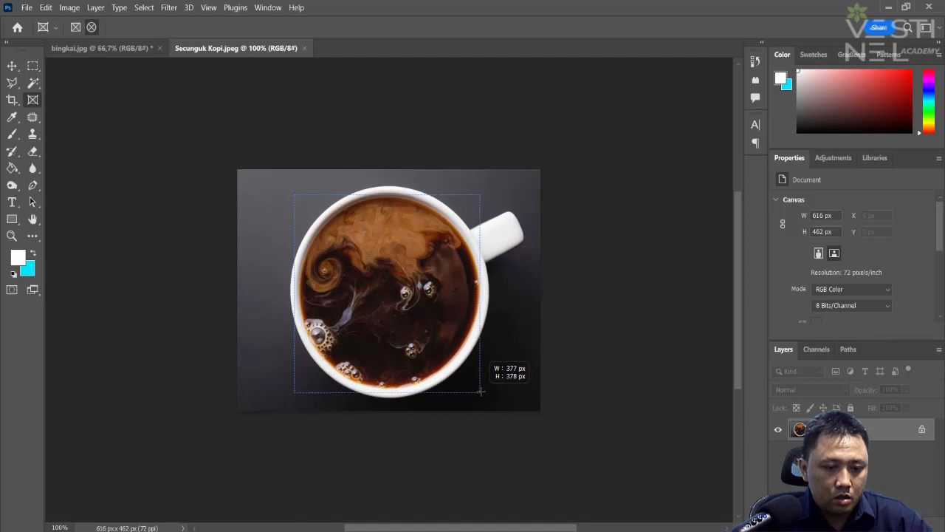
pyautogui.moveTo(477, 392); pyautogui.dragTo(481, 391)
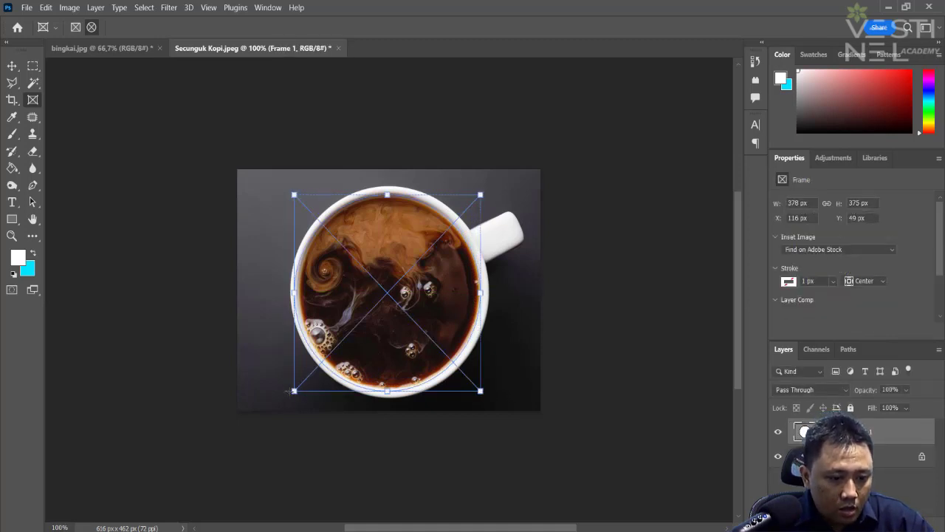
pyautogui.moveTo(295, 390); pyautogui.dragTo(300, 391)
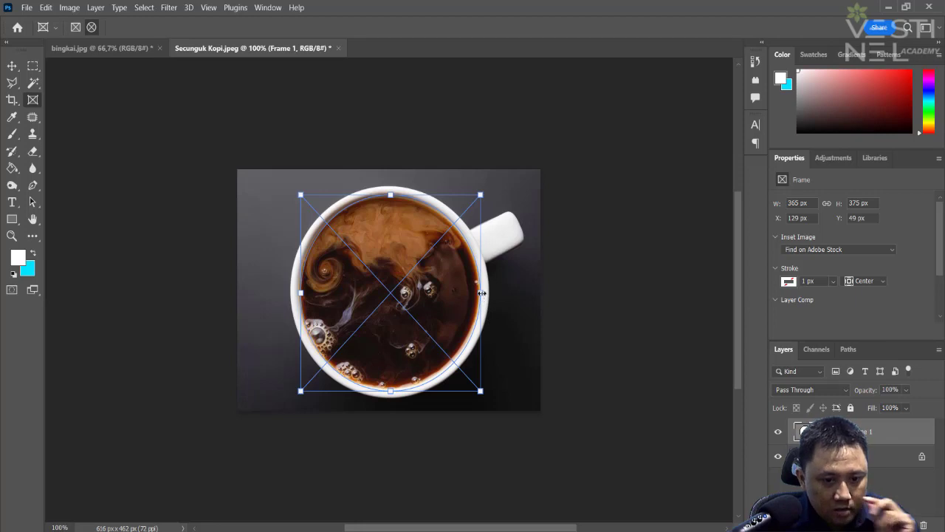
pyautogui.moveTo(480, 292); pyautogui.dragTo(481, 293)
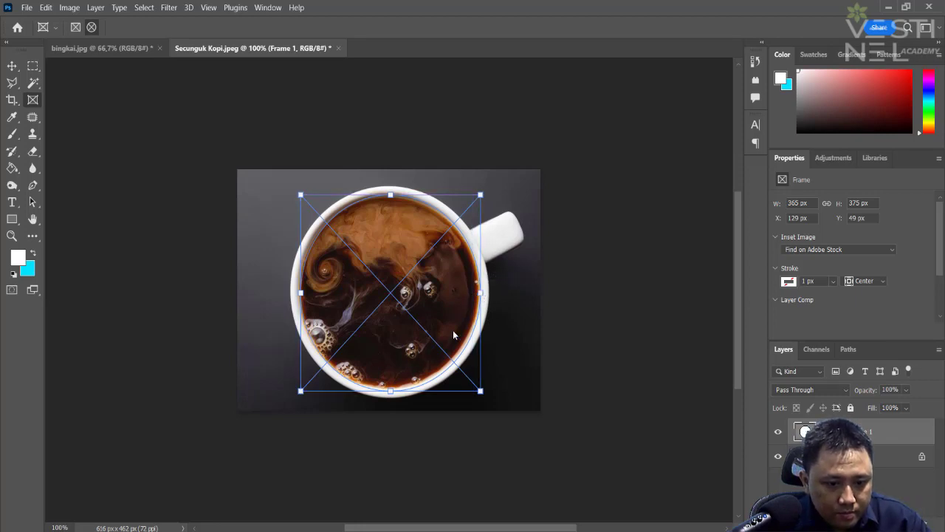
pyautogui.moveTo(391, 392); pyautogui.dragTo(390, 392)
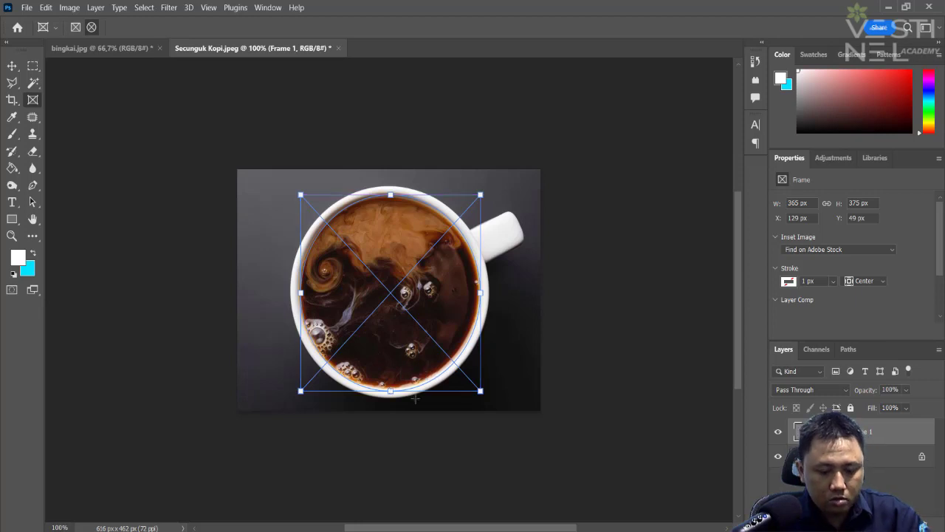
# Step: Nudge the frame left to X 125 px, then zoom out to view the whole cup
pyautogui.hotkey('ctrl', '=')
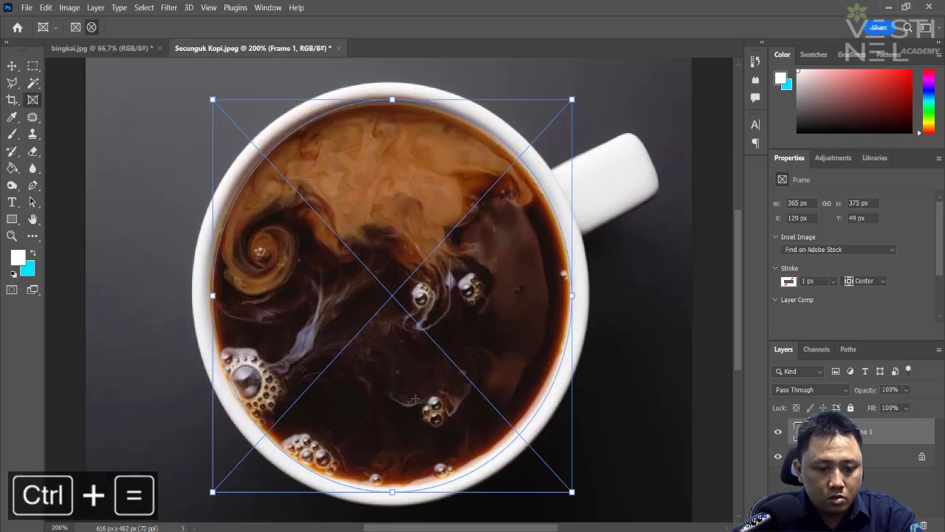
pyautogui.hotkey('ctrl', '=')
pyautogui.scroll(-2, 420, 449)
pyautogui.scroll(-1, 409, 442)
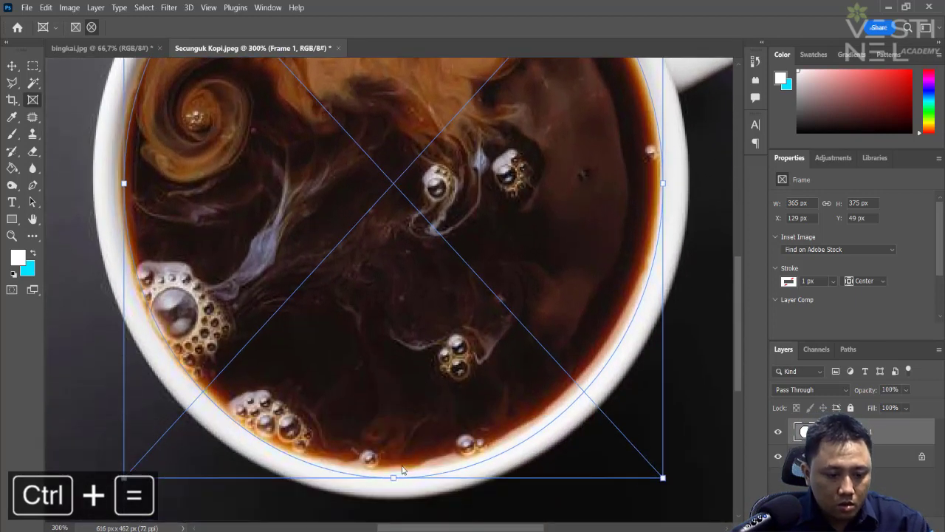
pyautogui.moveTo(393, 477); pyautogui.dragTo(393, 470)
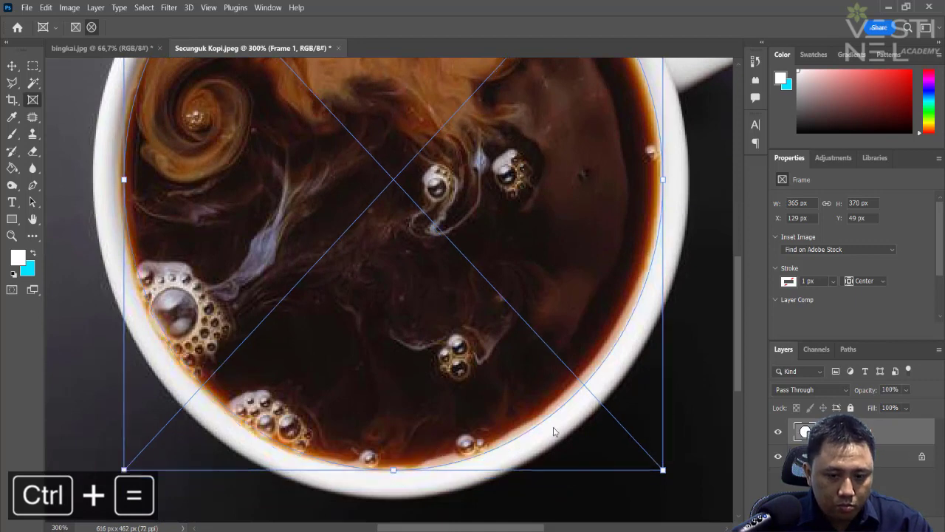
pyautogui.scroll(1, 555, 431)
pyautogui.scroll(1, 561, 421)
pyautogui.scroll(1, 560, 421)
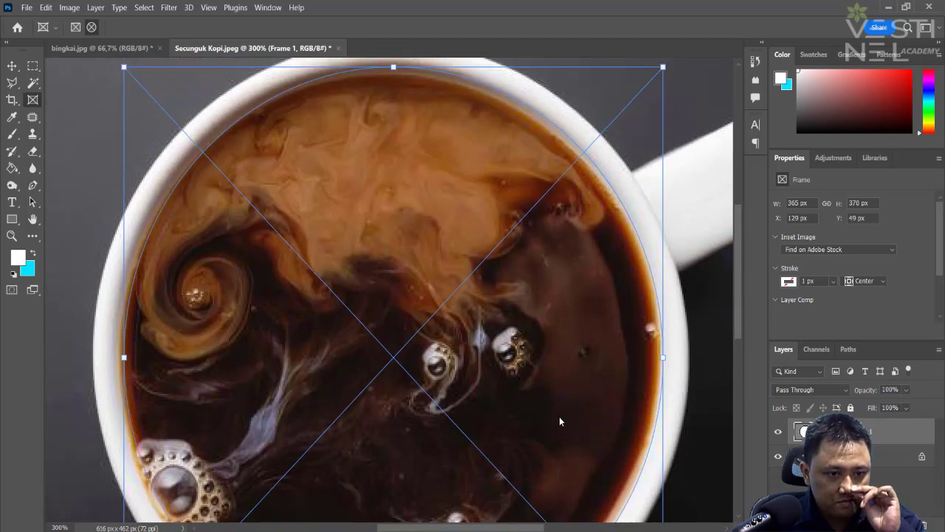
pyautogui.press('Left')
pyautogui.press('Left')
pyautogui.press('Left')
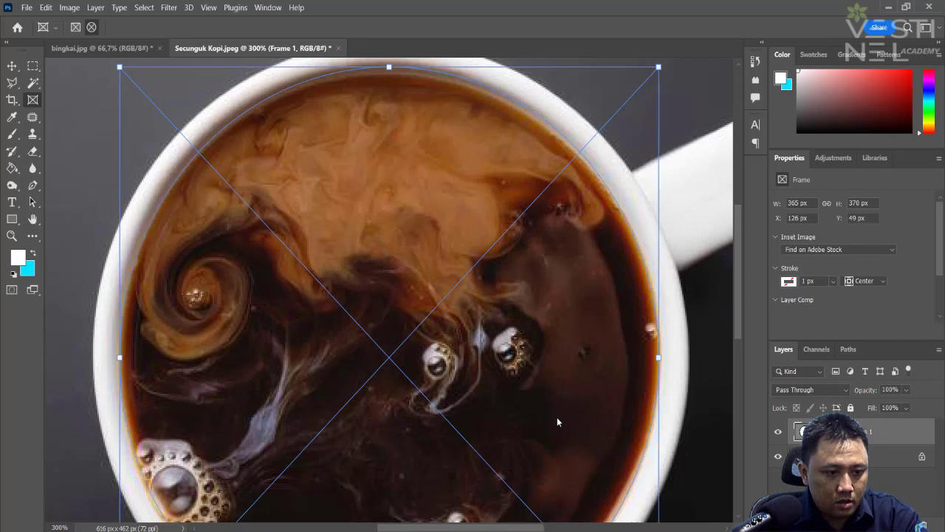
pyautogui.press('Left')
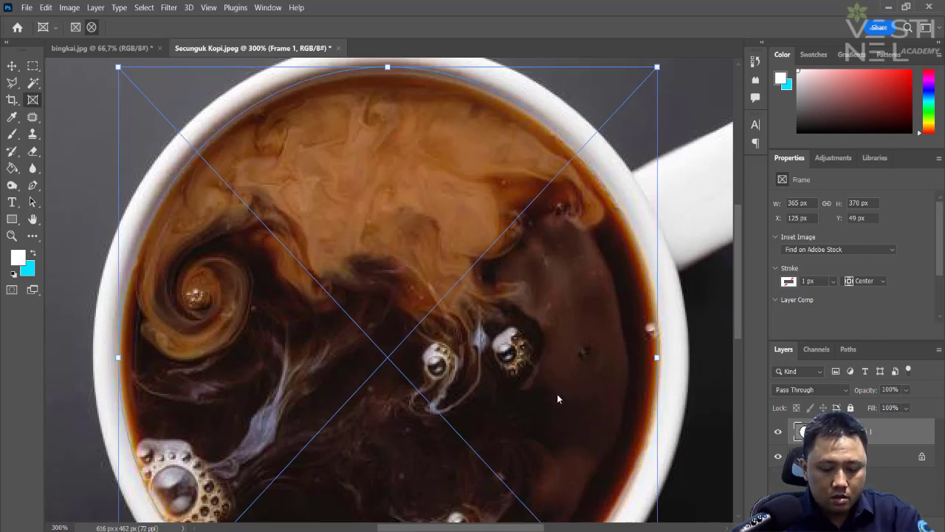
pyautogui.hotkey('ctrl', '-')
pyautogui.hotkey('ctrl', '-')
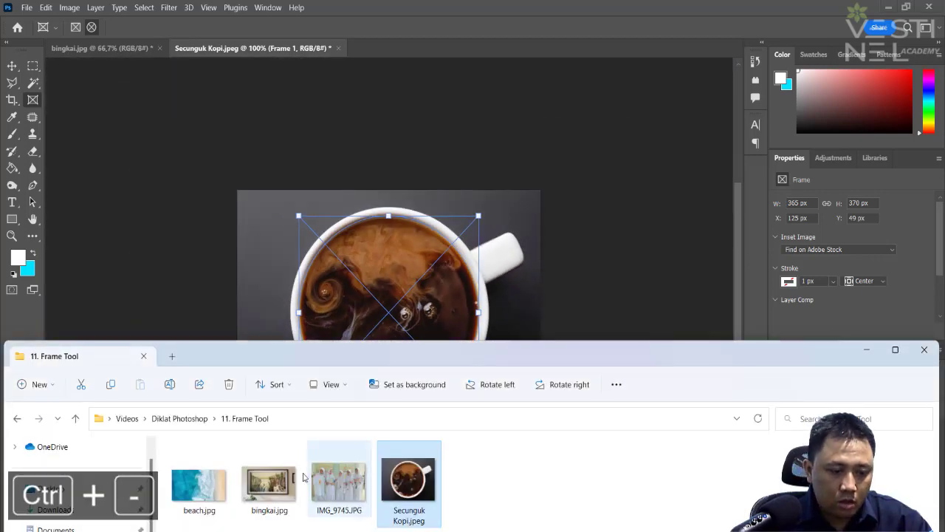
# Step: Place beach.jpg in the cup's elliptical frame, scaled and shifted so the waves fill the cup
pyautogui.moveTo(199, 484)
pyautogui.mouseDown()
pyautogui.moveTo(400, 277)
pyautogui.moveTo(387, 300)
pyautogui.mouseUp()
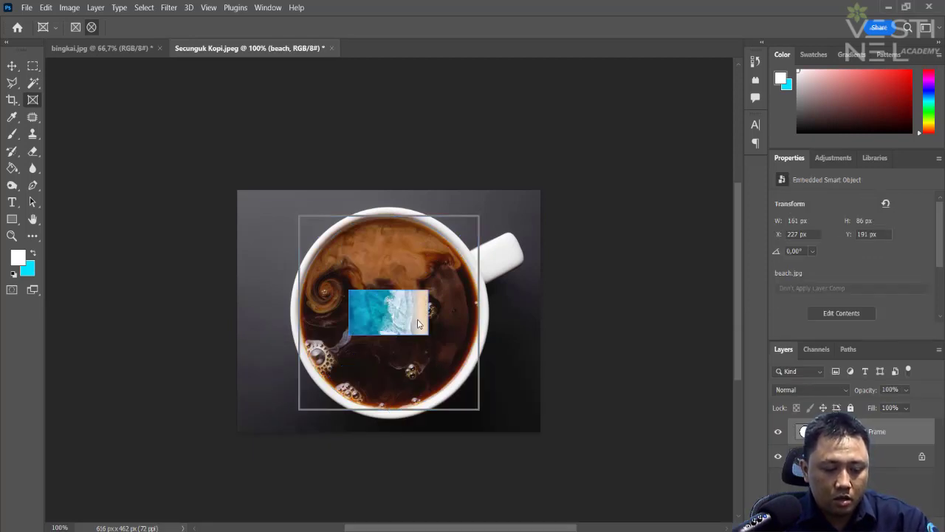
pyautogui.hotkey('ctrl', 't')
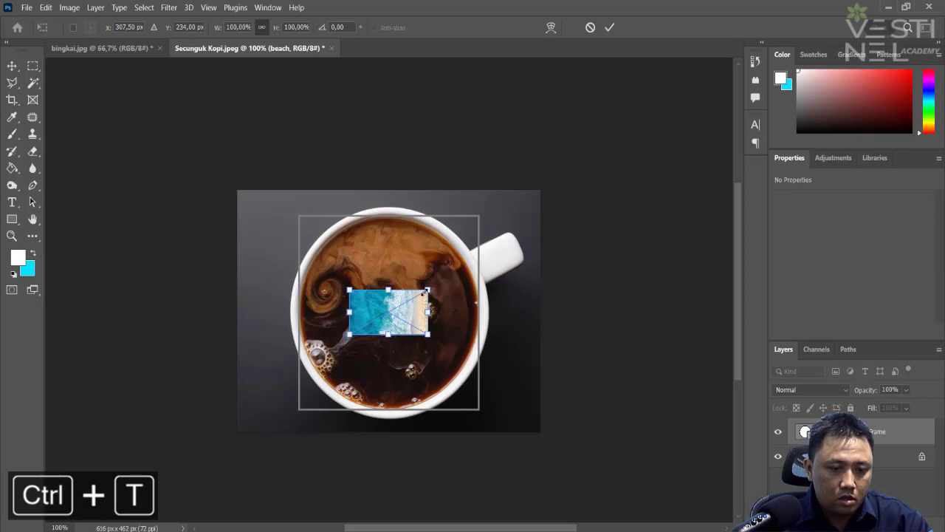
pyautogui.moveTo(426, 290); pyautogui.dragTo(565, 211)
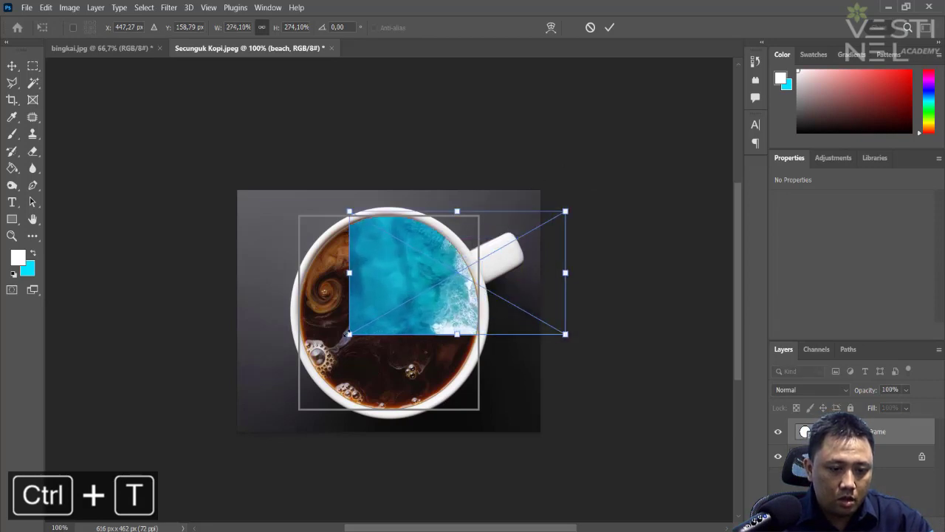
pyautogui.moveTo(348, 334)
pyautogui.mouseDown()
pyautogui.moveTo(205, 448)
pyautogui.moveTo(207, 416)
pyautogui.mouseUp()
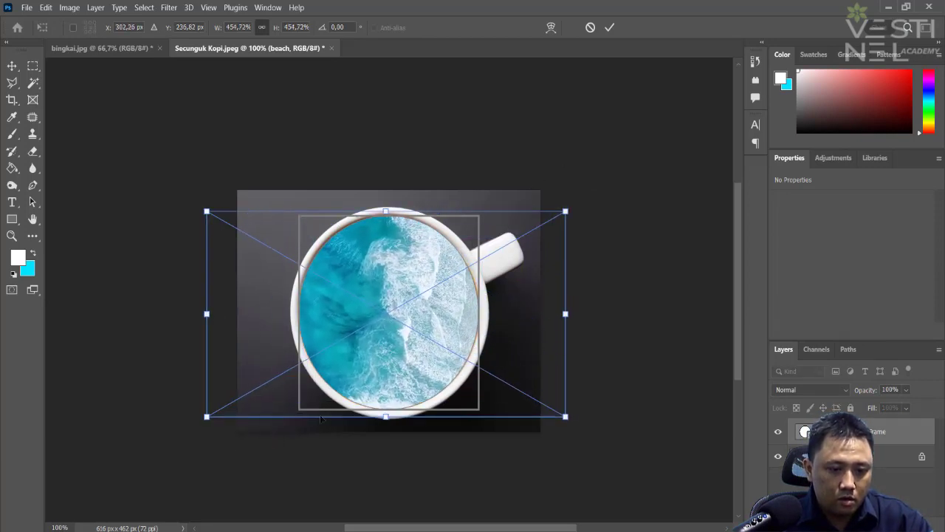
pyautogui.moveTo(355, 343); pyautogui.dragTo(323, 350)
pyautogui.click(609, 28)
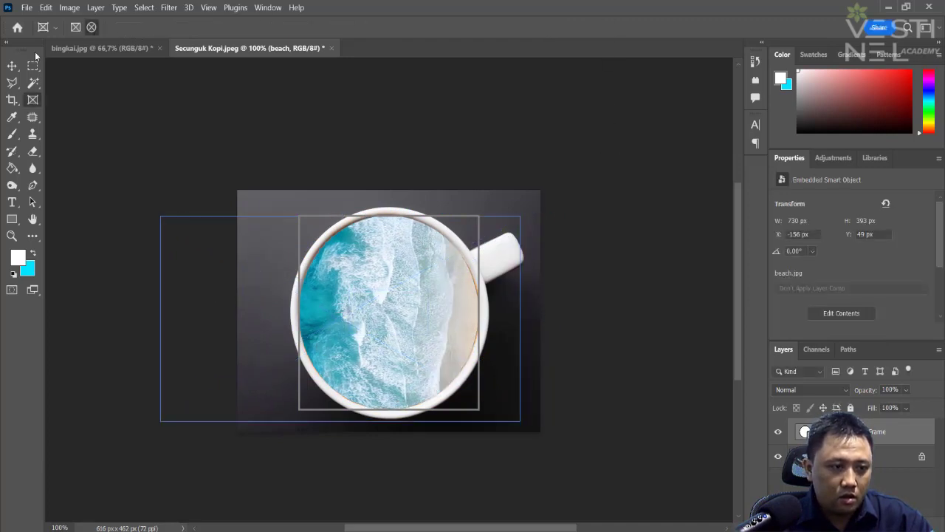
pyautogui.click(12, 66)
pyautogui.click(224, 108)
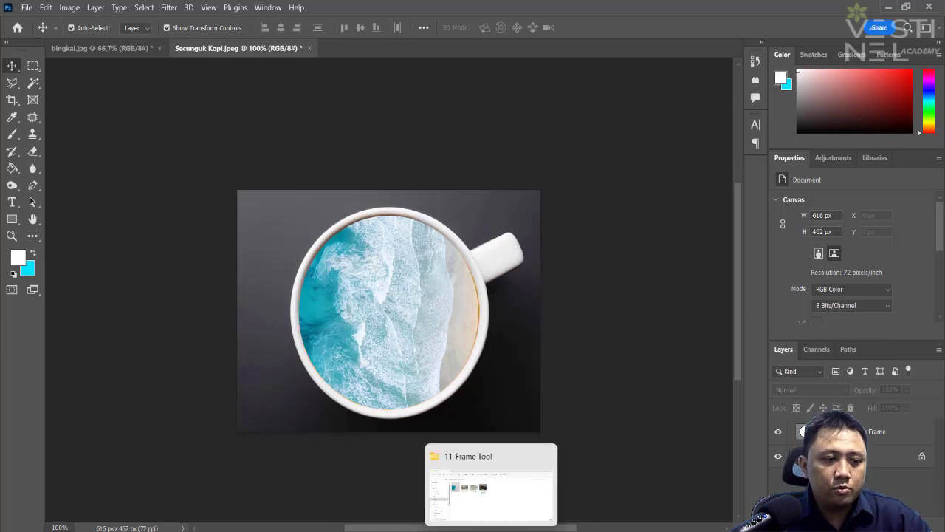
# Step: Go to the 12. Eyedroper Tool folder and open Burung Kakak Muda.png in Photoshop
pyautogui.click(491, 483)
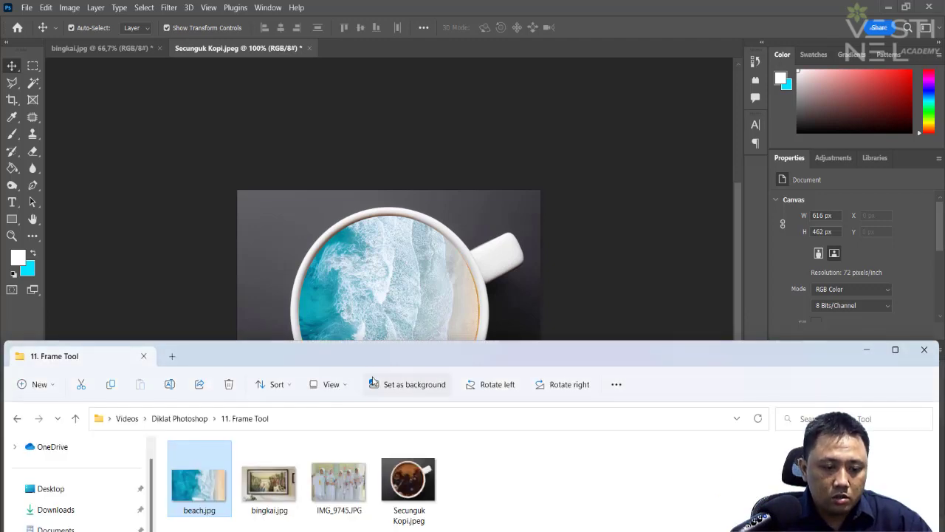
pyautogui.moveTo(361, 351); pyautogui.dragTo(424, 248)
pyautogui.click(325, 295)
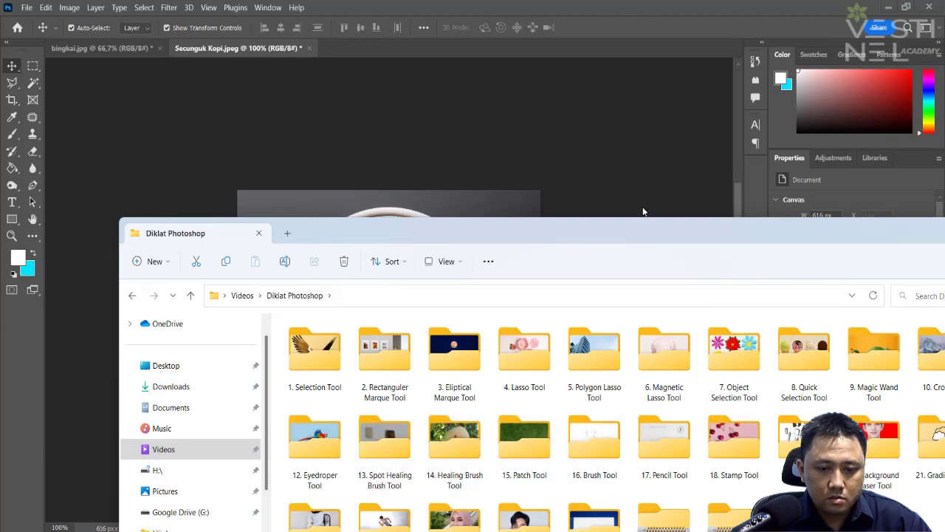
pyautogui.moveTo(645, 229); pyautogui.dragTo(495, 143)
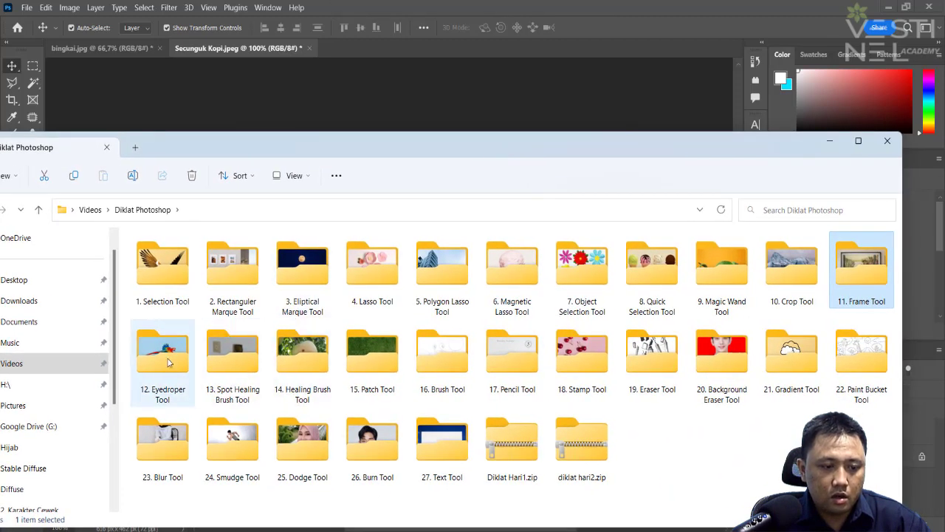
pyautogui.doubleClick(167, 351)
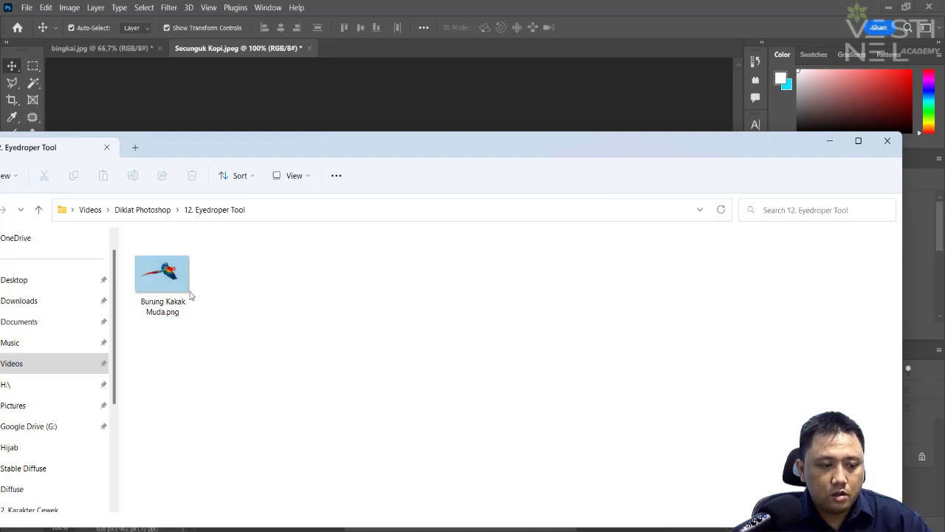
pyautogui.moveTo(177, 288); pyautogui.dragTo(425, 48)
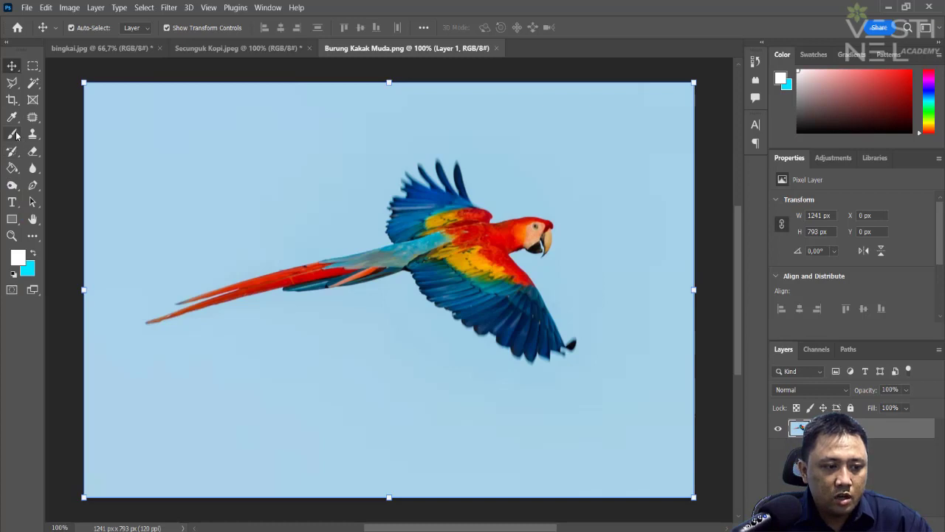
# Step: Sample the parrot's red as foreground and copy the selected subject onto its own layer
pyautogui.click(12, 116)
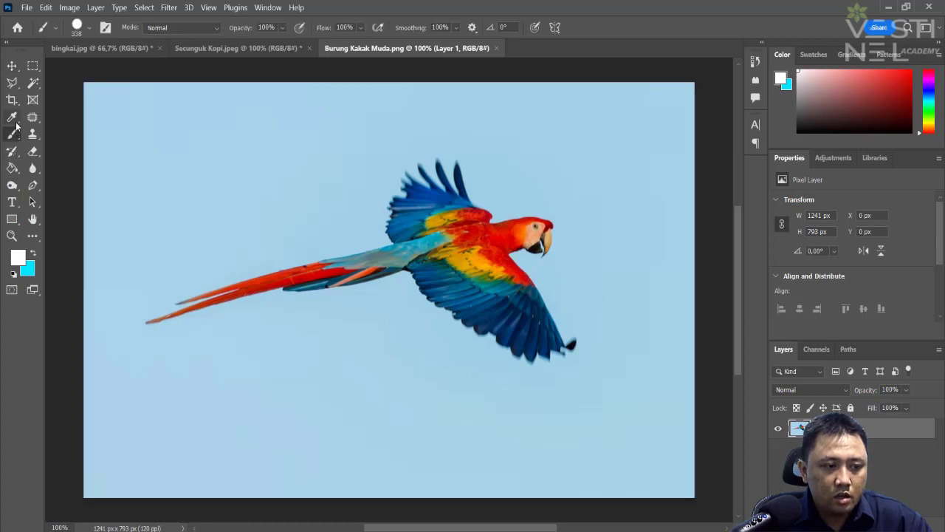
pyautogui.click(505, 231)
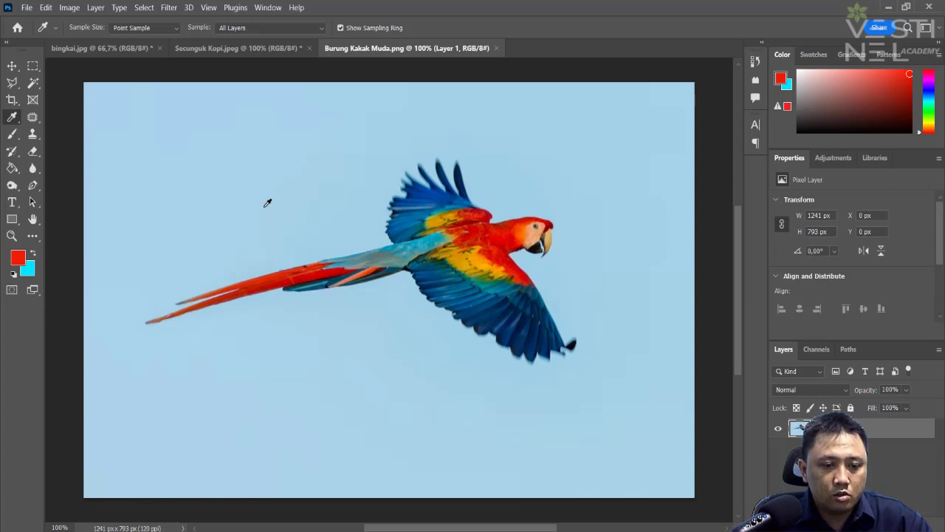
pyautogui.click(143, 8)
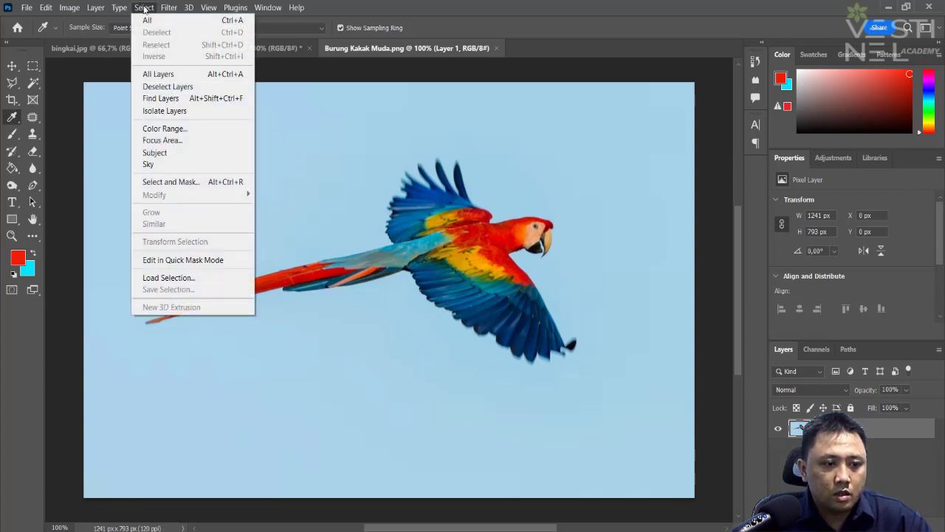
pyautogui.click(179, 153)
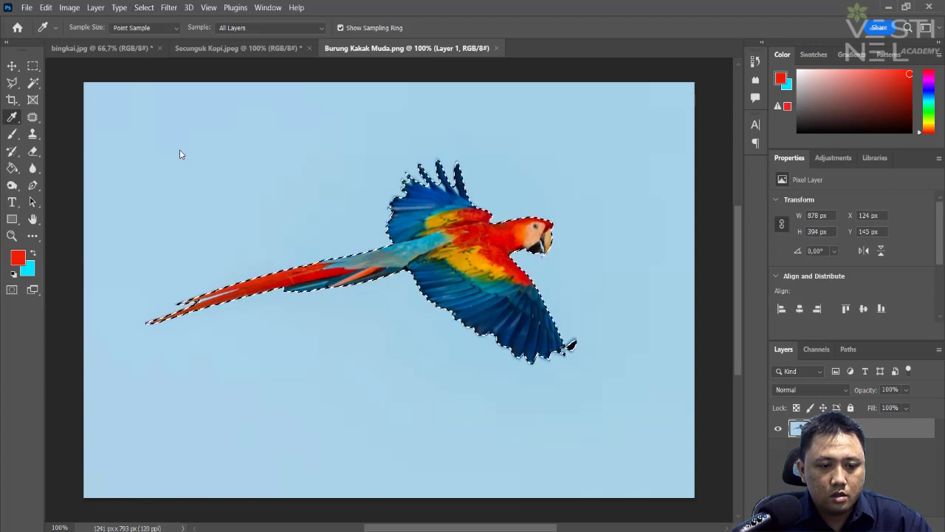
pyautogui.press('l')
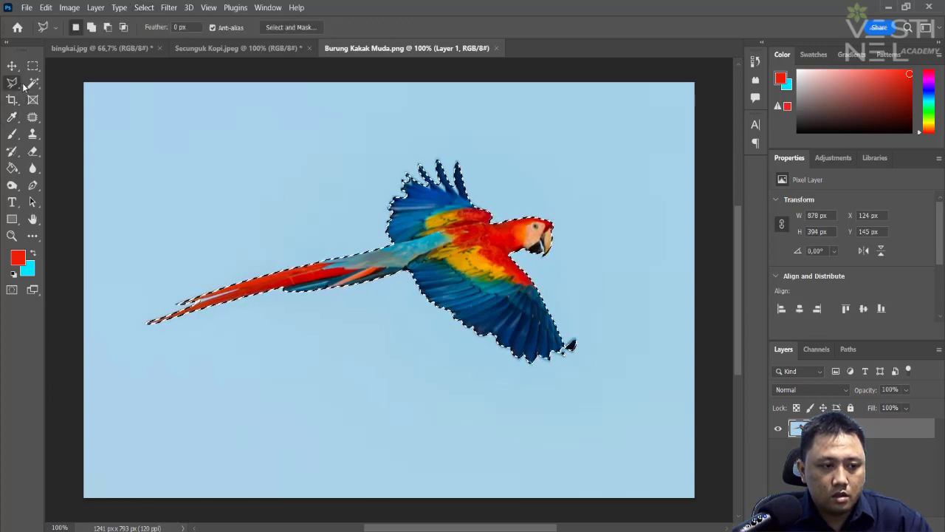
pyautogui.rightClick(488, 260)
pyautogui.click(517, 313)
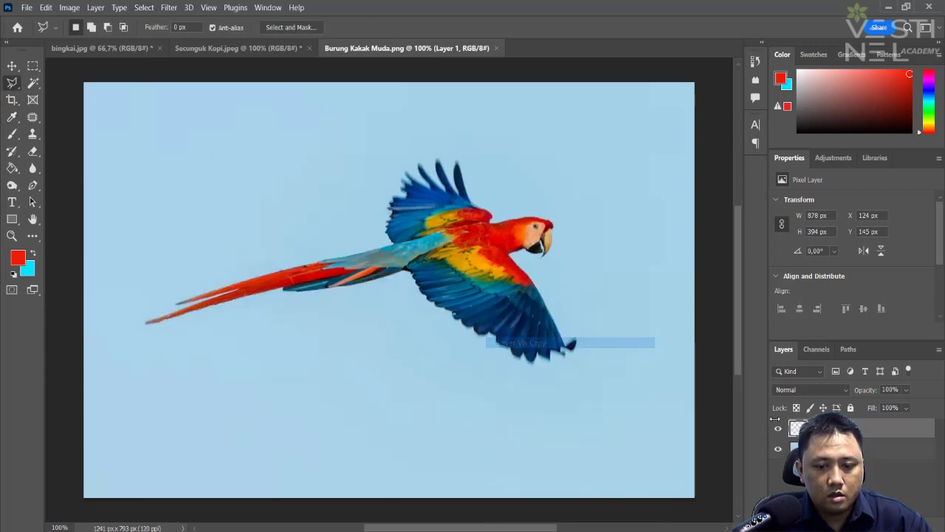
# Step: Add a new layer, hide the original photo, and fill the new layer red
pyautogui.click(820, 448)
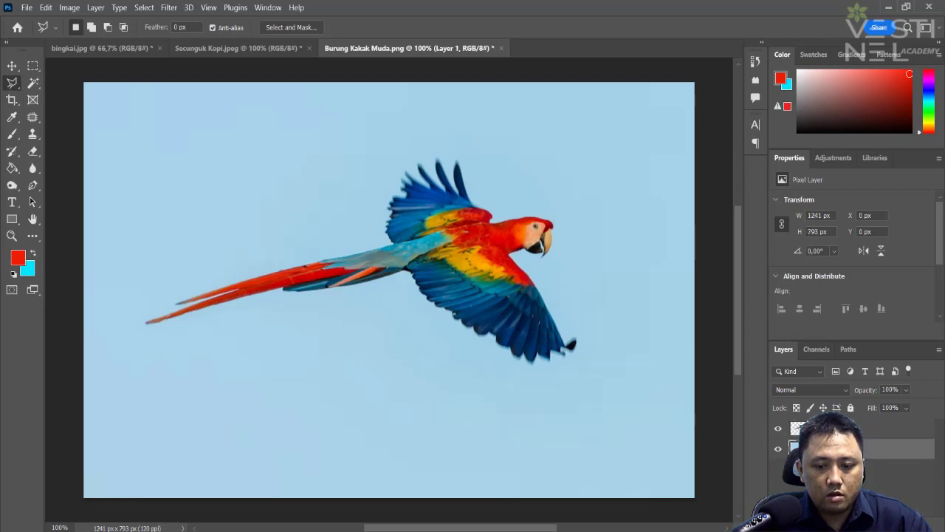
pyautogui.hotkey('ctrl', 'shift', 'alt', 'n')
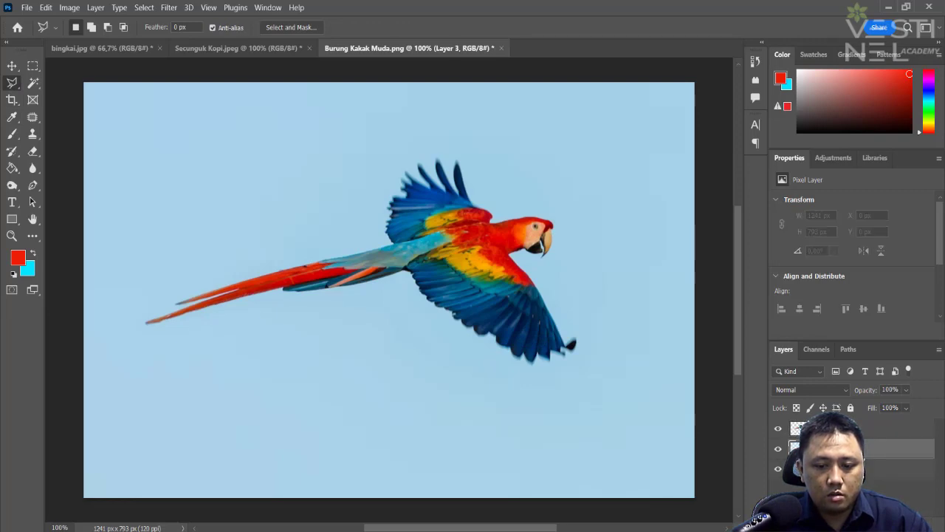
pyautogui.click(778, 472)
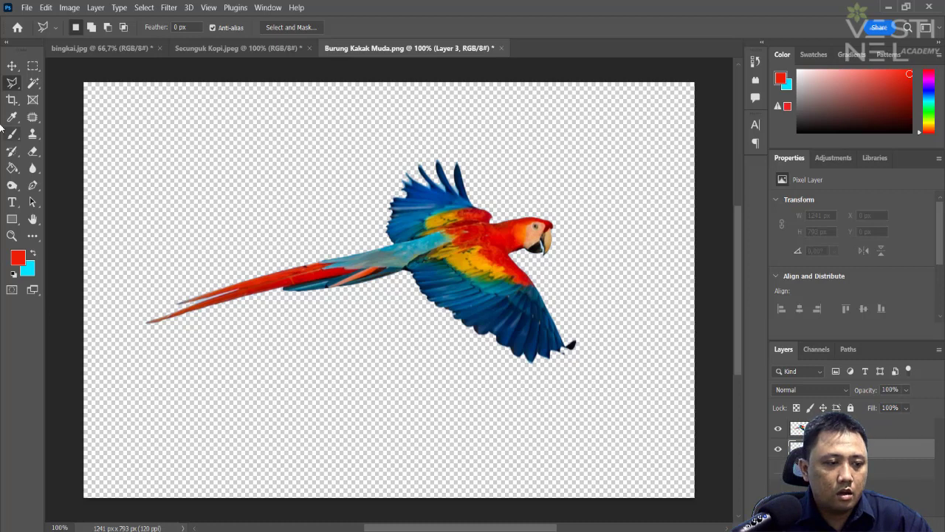
pyautogui.click(12, 169)
pyautogui.click(177, 181)
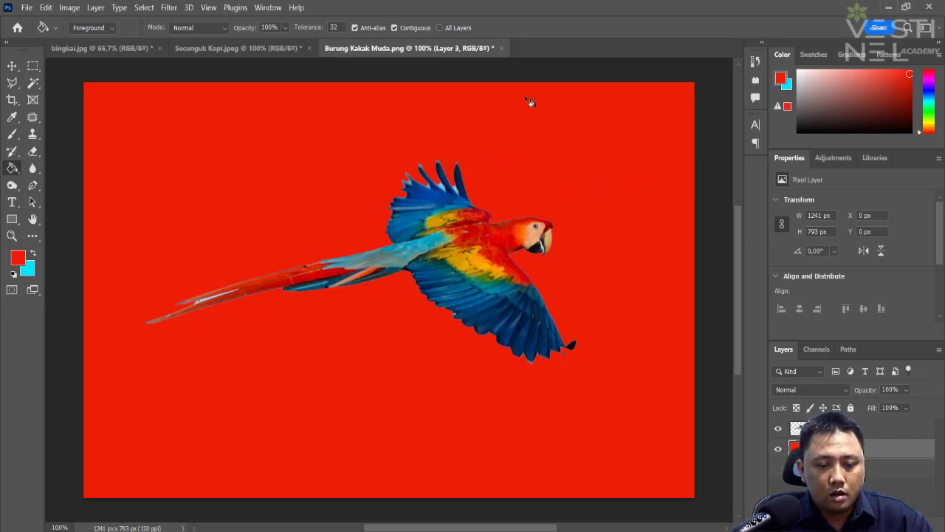
pyautogui.hotkey('alt', 'Tab')
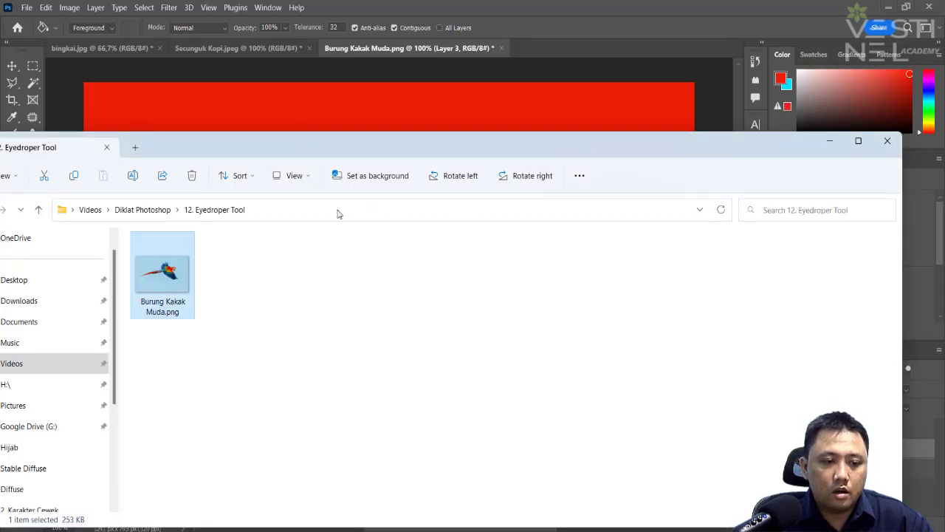
# Step: Open chicken-pox-by-chim-chim4.png from the 13. Spot Healing Brush Tool folder in Photoshop
pyautogui.click(148, 210)
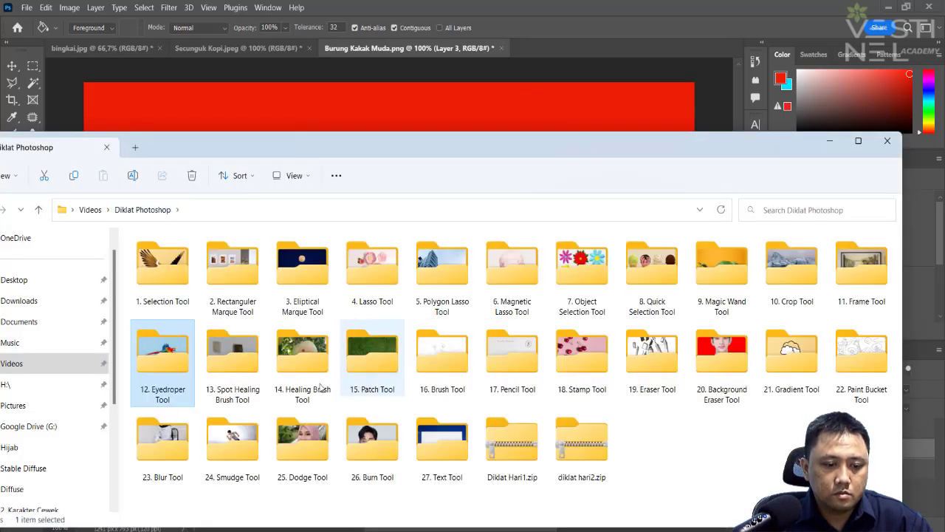
pyautogui.doubleClick(232, 353)
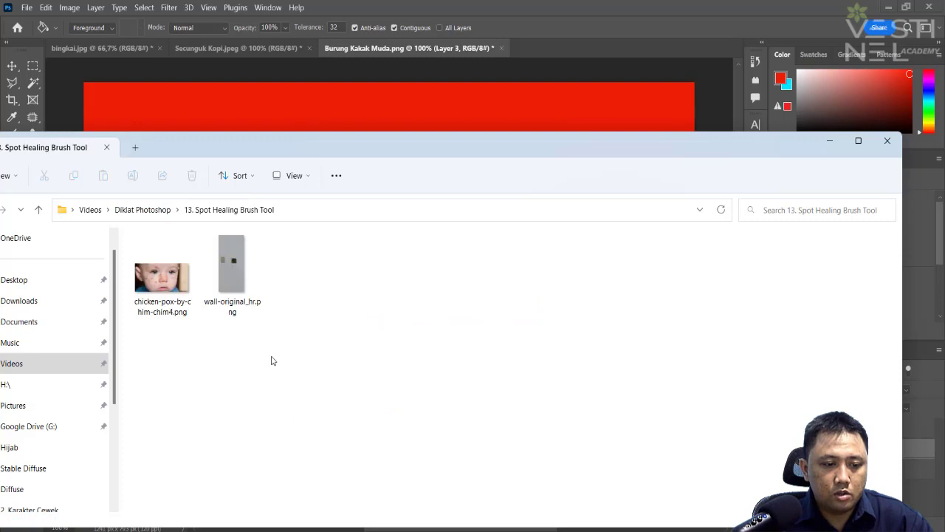
pyautogui.moveTo(161, 278); pyautogui.dragTo(572, 45)
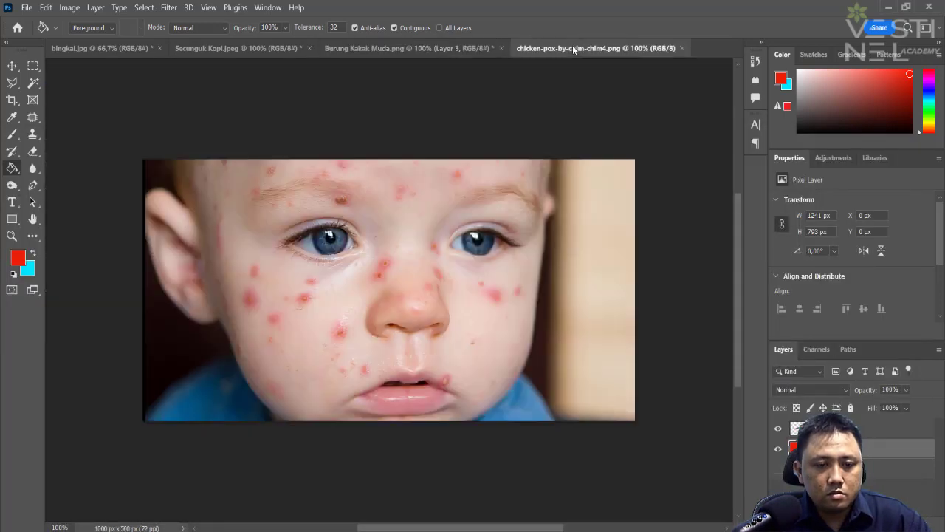
# Step: Select the Spot Healing Brush Tool and set its brush size to 68 px
pyautogui.click(35, 118)
pyautogui.click(82, 120)
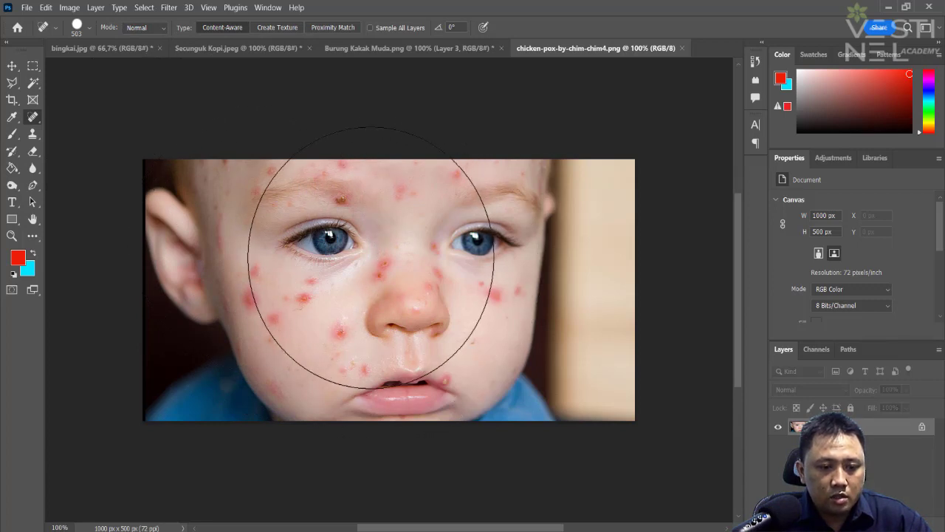
pyautogui.click(89, 30)
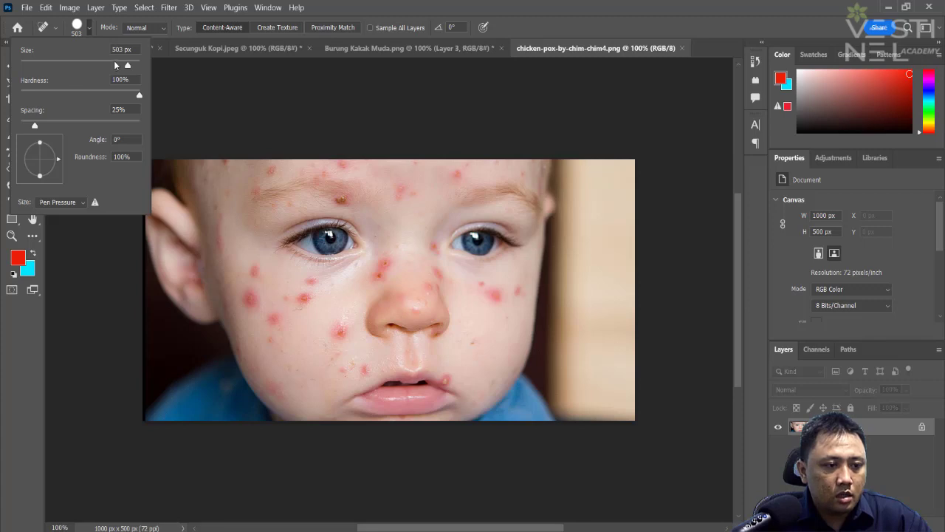
pyautogui.click(62, 66)
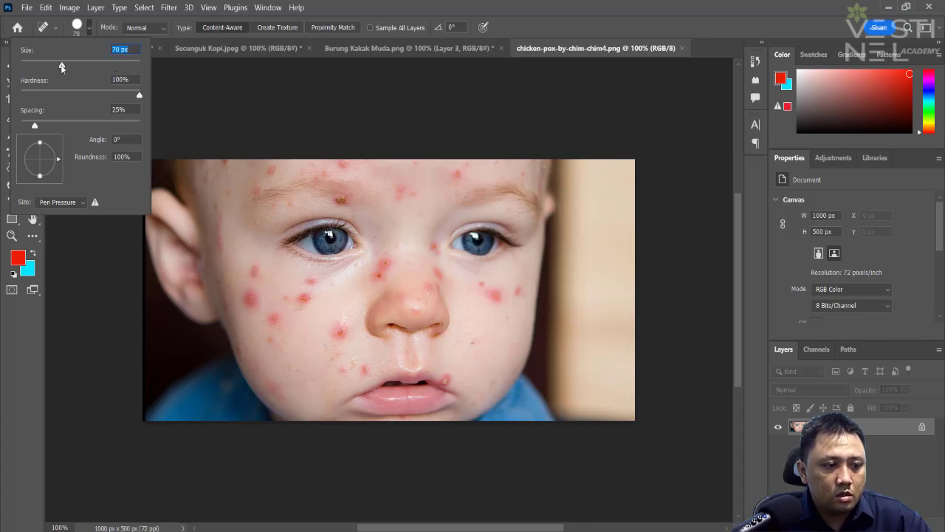
pyautogui.click(88, 33)
pyautogui.click(88, 33)
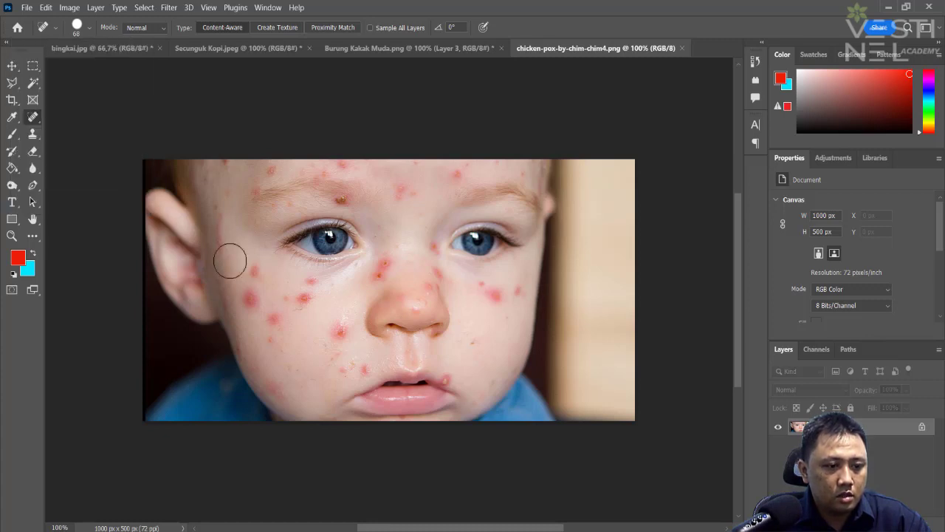
# Step: Heal the red spots on both cheeks, the temple and the mouth corner
pyautogui.moveTo(249, 298)
pyautogui.mouseDown()
pyautogui.moveTo(255, 314)
pyautogui.moveTo(305, 299)
pyautogui.moveTo(291, 306)
pyautogui.moveTo(276, 290)
pyautogui.moveTo(325, 329)
pyautogui.moveTo(285, 296)
pyautogui.moveTo(277, 310)
pyautogui.mouseUp()
pyautogui.moveTo(256, 270); pyautogui.dragTo(257, 276)
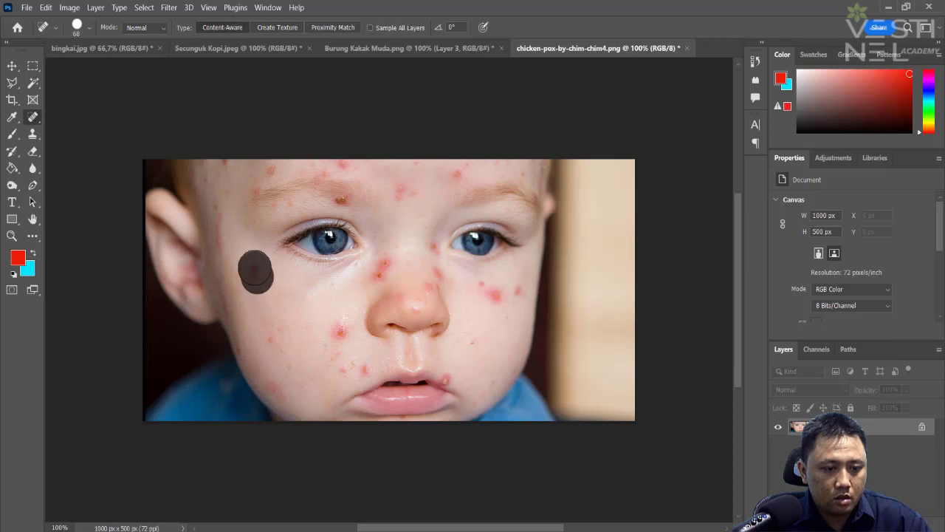
pyautogui.moveTo(209, 195); pyautogui.dragTo(221, 245)
pyautogui.moveTo(320, 316)
pyautogui.mouseDown()
pyautogui.moveTo(349, 368)
pyautogui.moveTo(359, 368)
pyautogui.mouseUp()
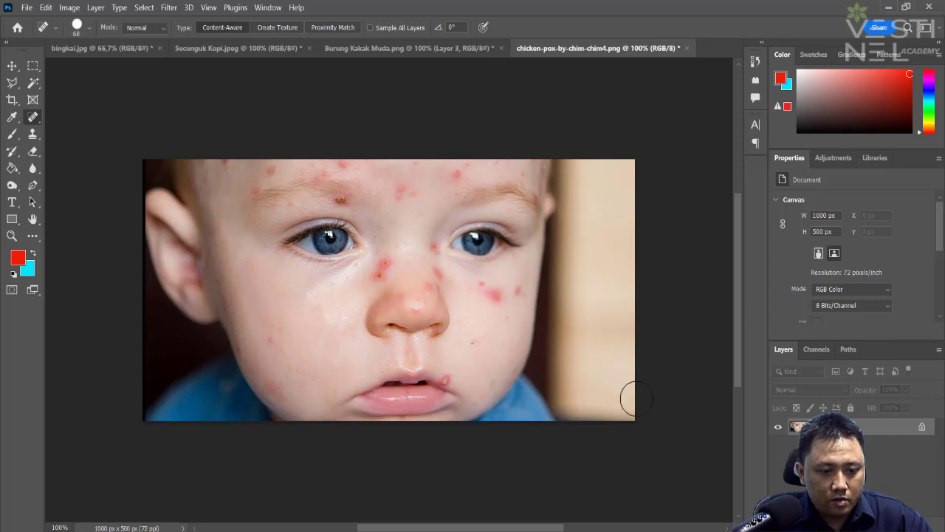
pyautogui.moveTo(453, 364); pyautogui.dragTo(455, 369)
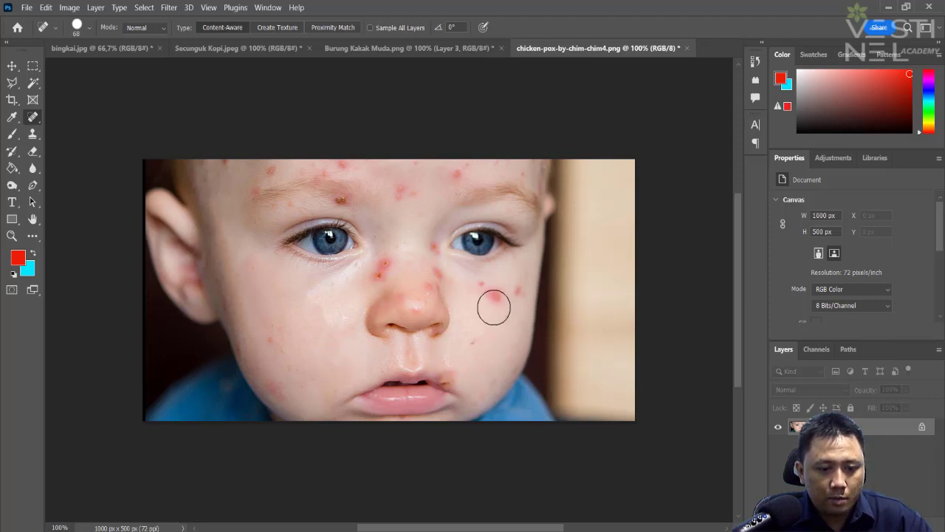
pyautogui.moveTo(494, 308); pyautogui.dragTo(521, 295)
pyautogui.click(517, 289)
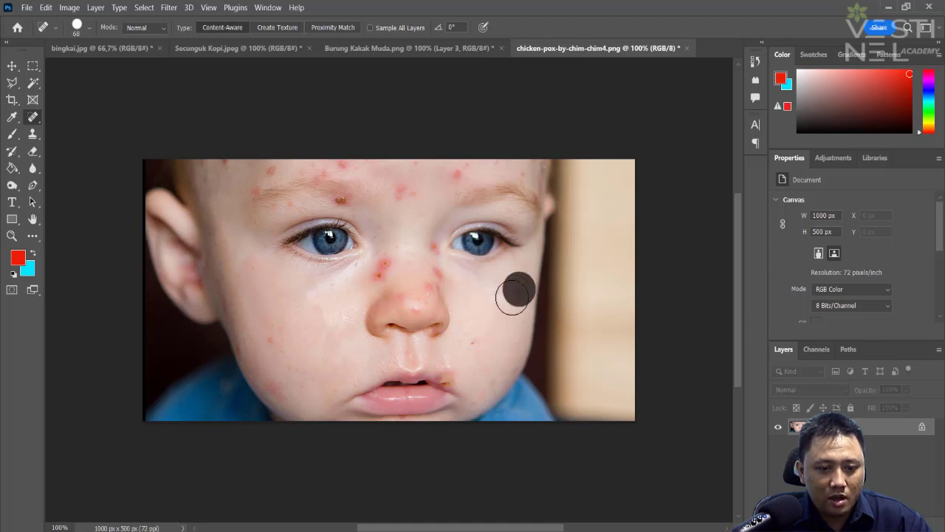
pyautogui.moveTo(491, 340); pyautogui.dragTo(476, 341)
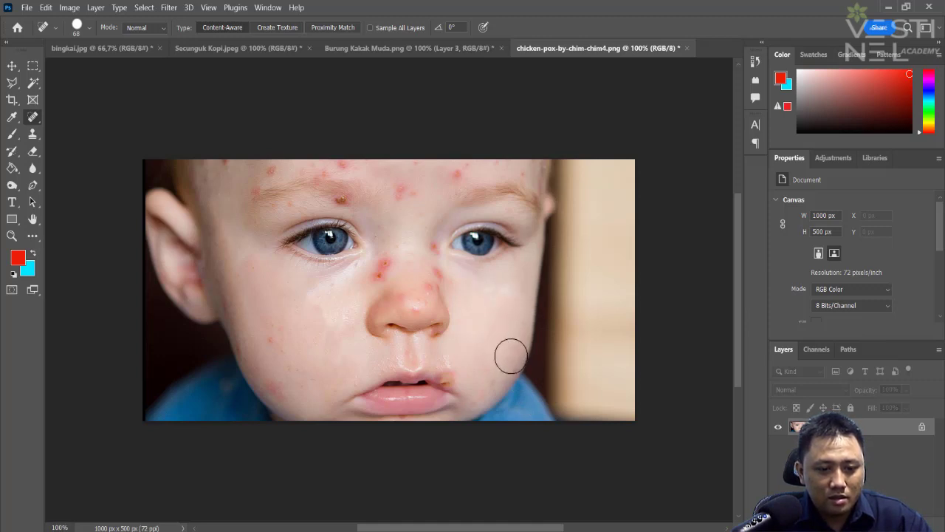
# Step: Heal the spots along the nose and across the forehead, undoing the heal above the left eye
pyautogui.moveTo(395, 256); pyautogui.dragTo(374, 279)
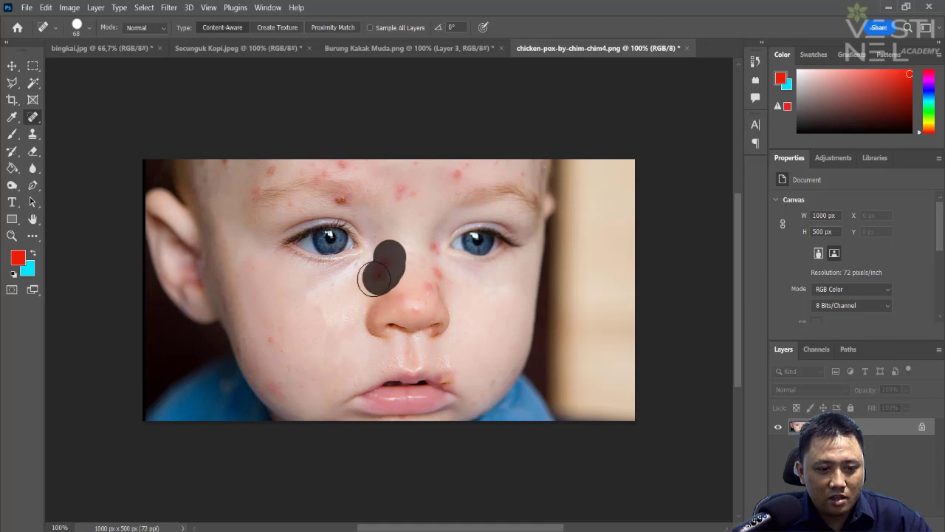
pyautogui.moveTo(458, 286); pyautogui.dragTo(427, 251)
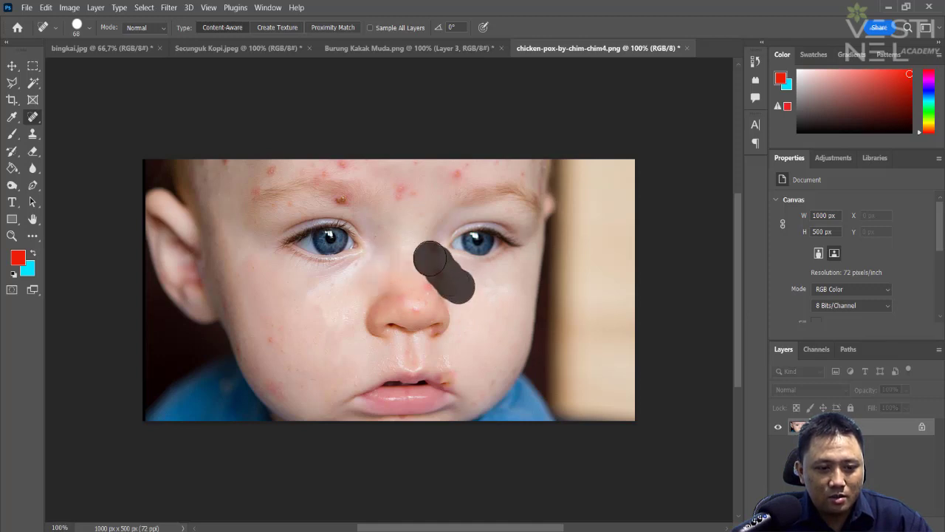
pyautogui.moveTo(441, 184); pyautogui.dragTo(517, 161)
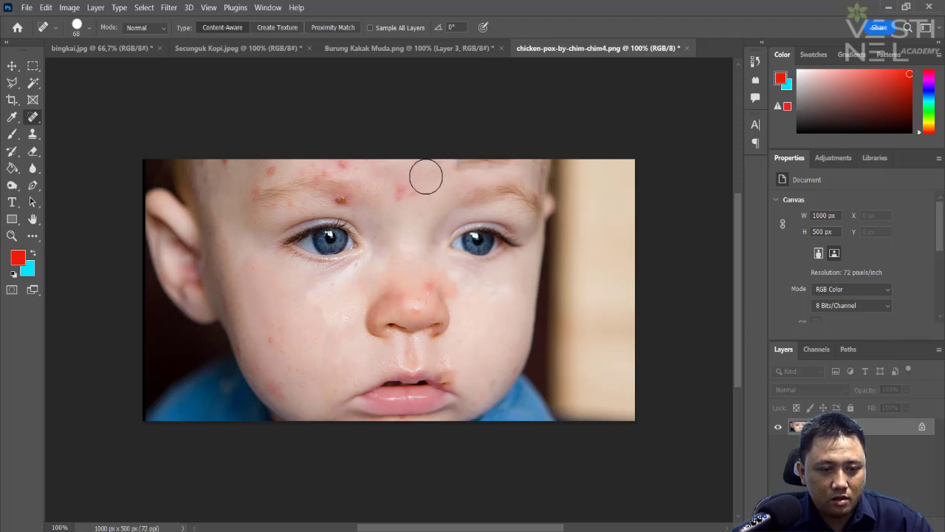
pyautogui.moveTo(424, 172)
pyautogui.mouseDown()
pyautogui.moveTo(392, 185)
pyautogui.moveTo(436, 168)
pyautogui.moveTo(244, 176)
pyautogui.mouseUp()
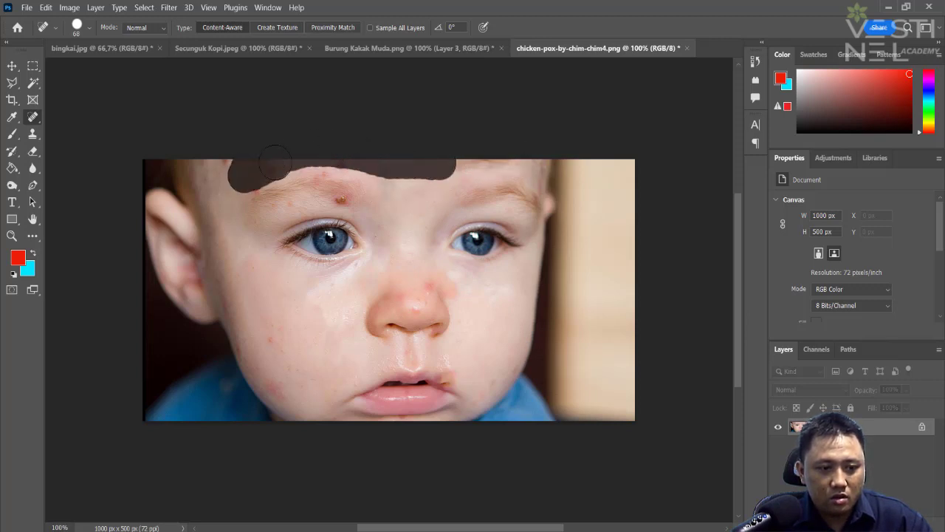
pyautogui.moveTo(228, 167); pyautogui.dragTo(299, 169)
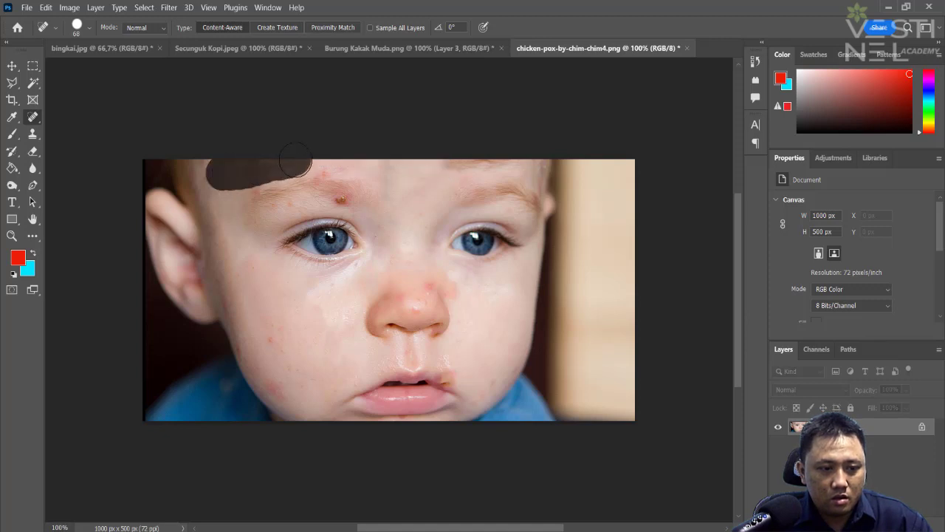
pyautogui.click(342, 204)
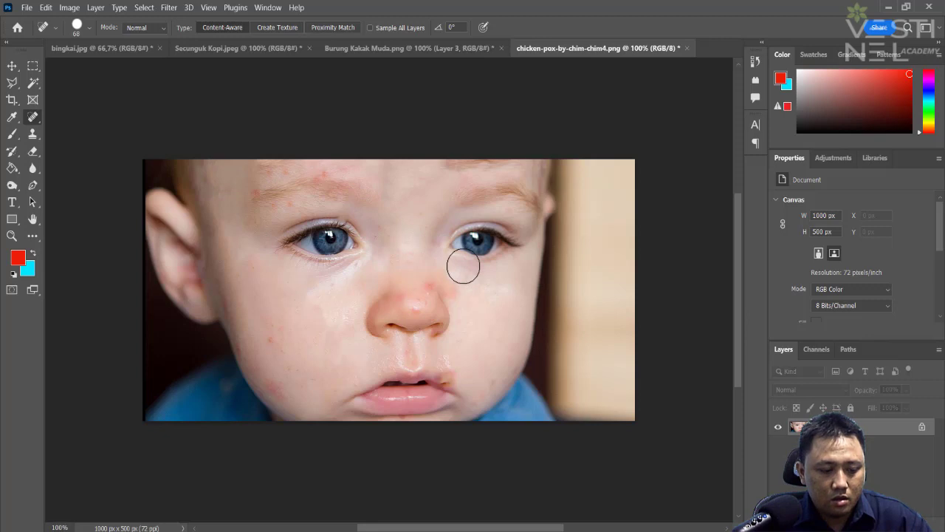
pyautogui.hotkey('ctrl', 'z')
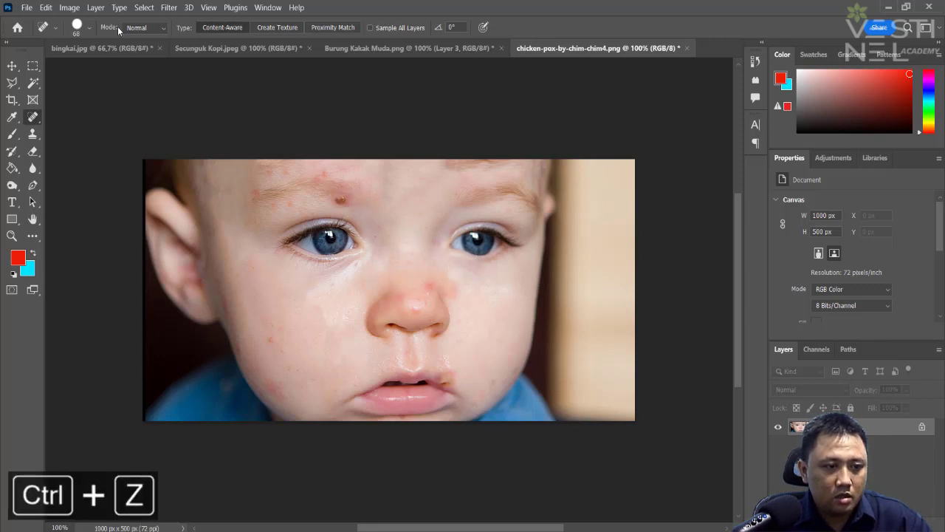
# Step: Shrink the healing brush to 34 px and heal the small spot above the baby's left eye
pyautogui.click(88, 28)
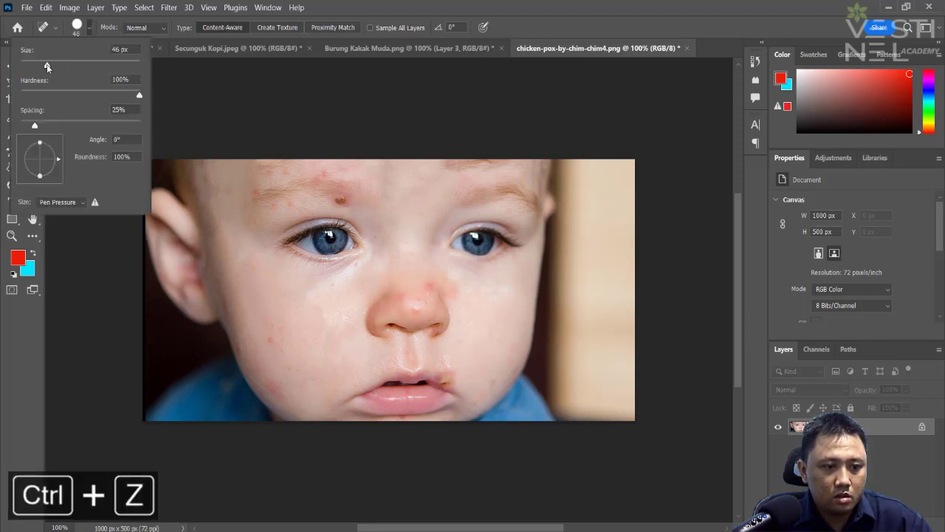
pyautogui.moveTo(47, 64); pyautogui.dragTo(41, 64)
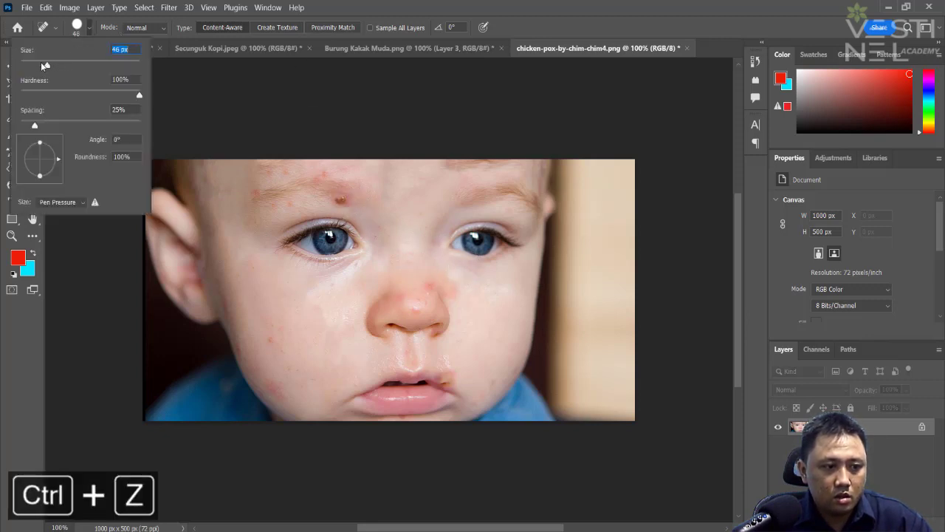
pyautogui.click(340, 201)
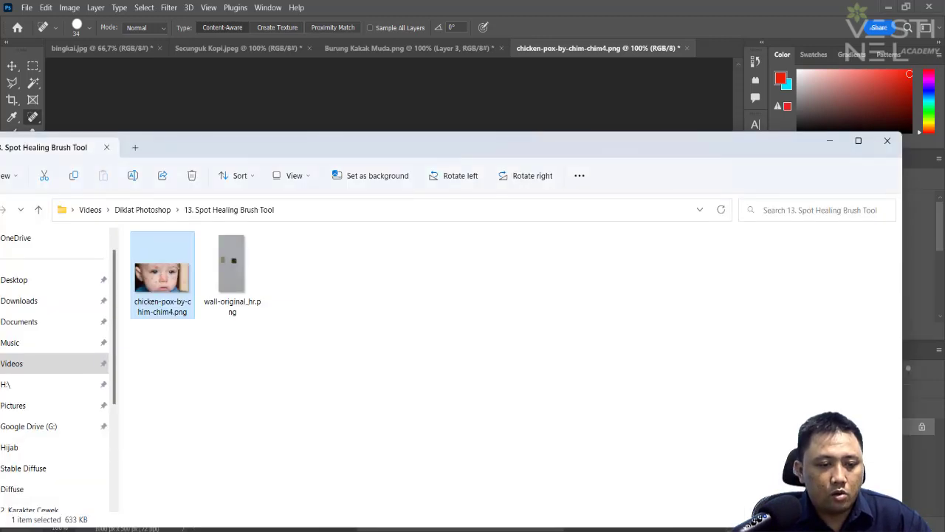
# Step: Open wall-original_hr.png in Photoshop through Camera Raw as a 1360 × 2880 px document
pyautogui.click(251, 274)
pyautogui.click(723, 47)
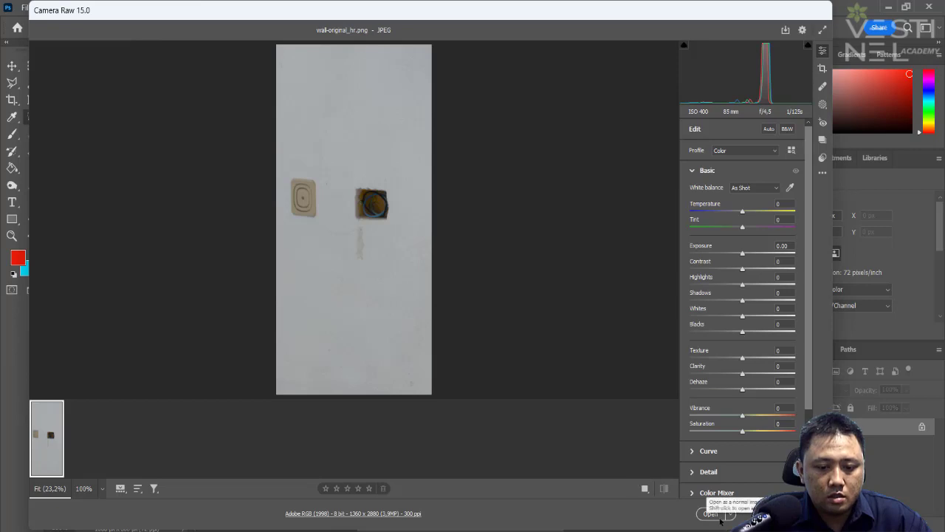
pyautogui.click(710, 513)
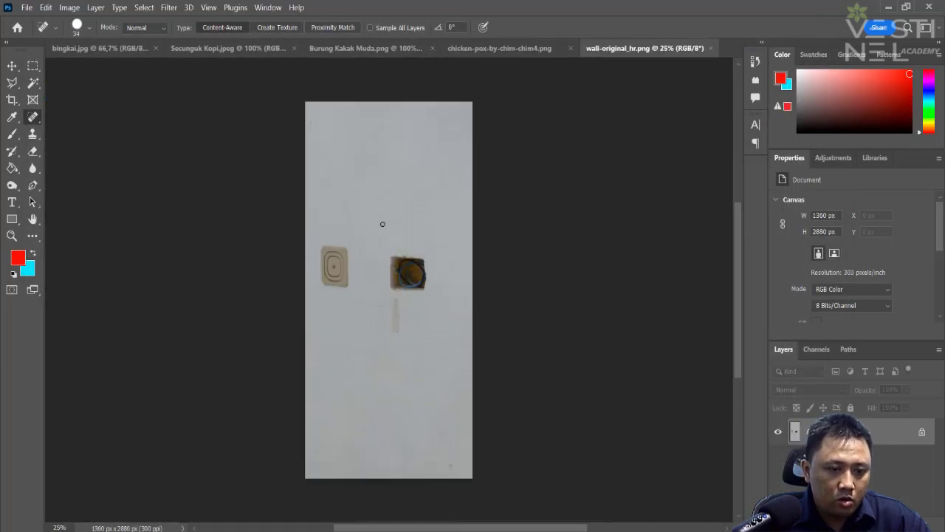
# Step: Set the Spot Healing Brush to about 441 px and heal away the wall plate, drip mark and socket
pyautogui.click(89, 28)
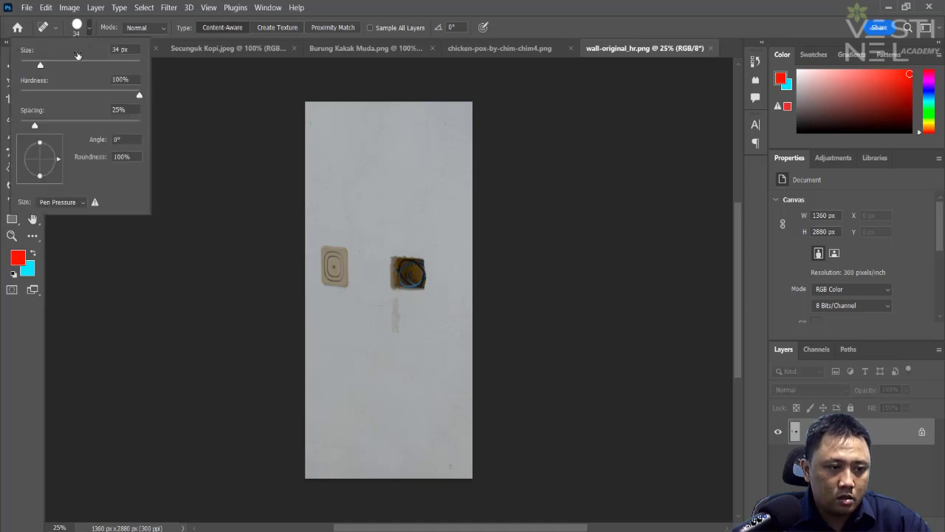
pyautogui.write('85')
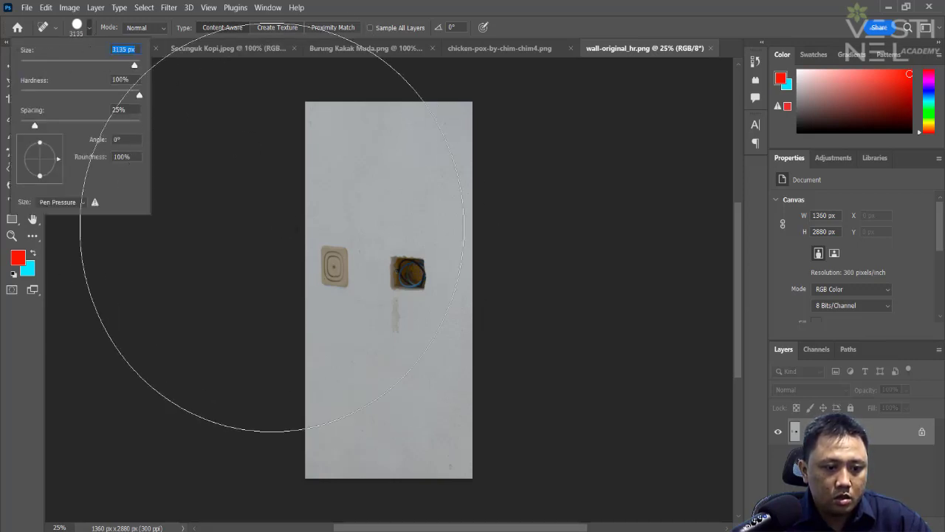
pyautogui.moveTo(133, 67)
pyautogui.mouseDown()
pyautogui.moveTo(118, 66)
pyautogui.moveTo(127, 64)
pyautogui.mouseUp()
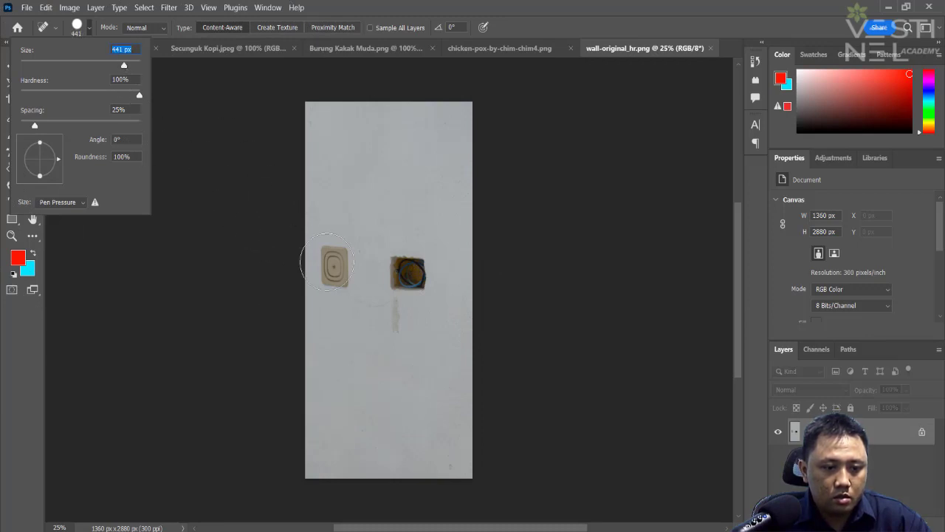
pyautogui.click(335, 267)
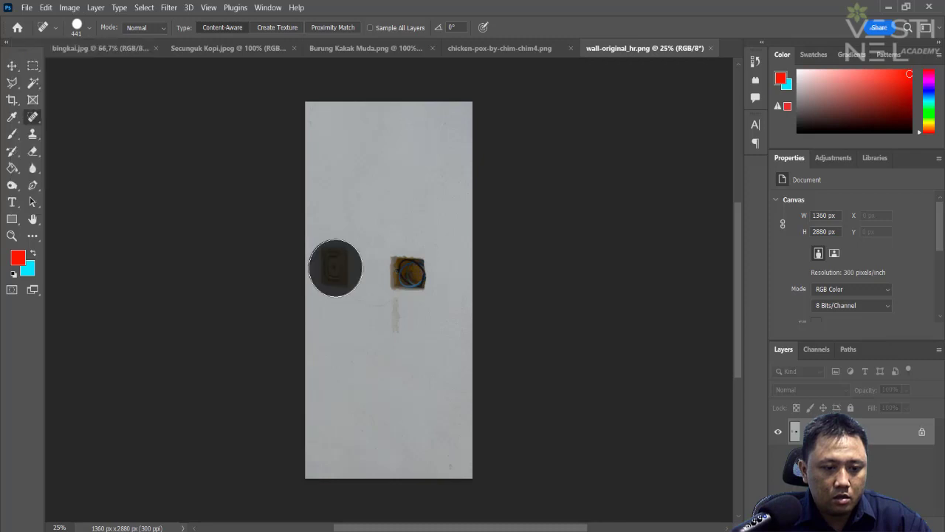
pyautogui.click(403, 321)
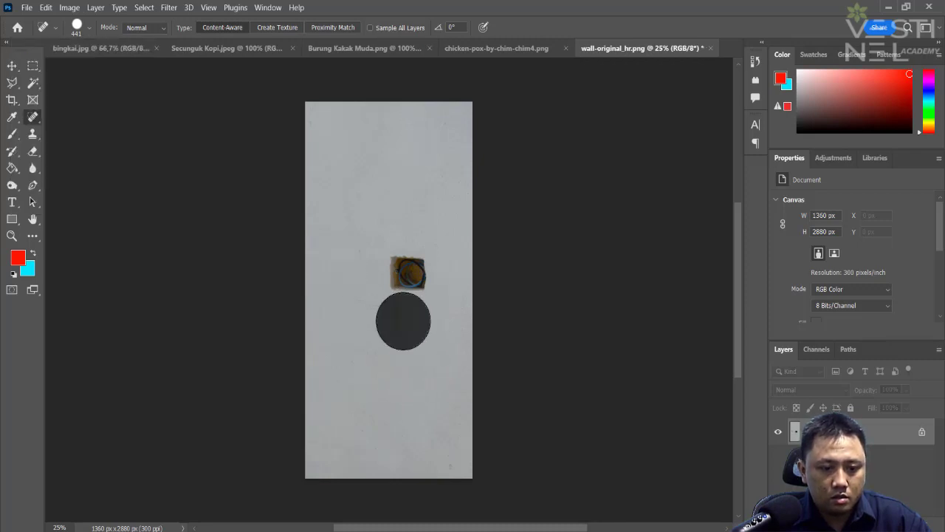
pyautogui.click(407, 275)
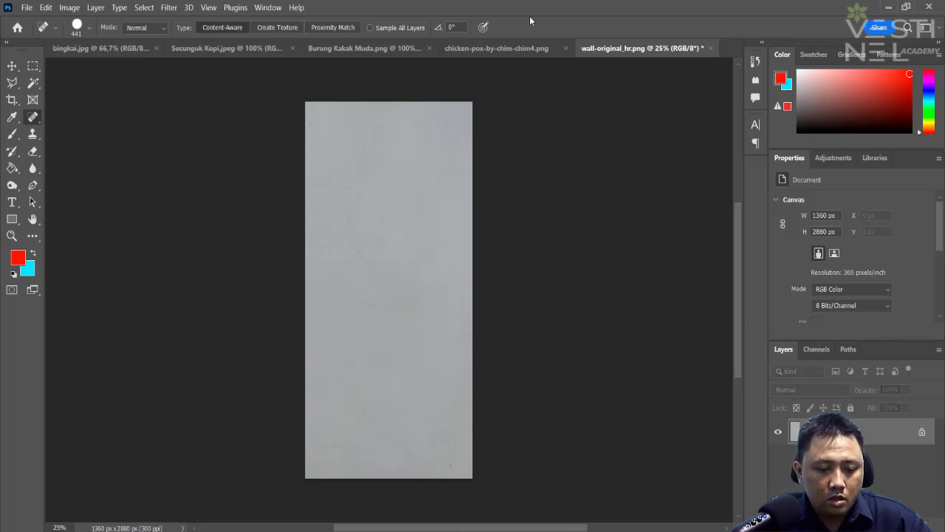
pyautogui.hotkey('alt', 'Tab')
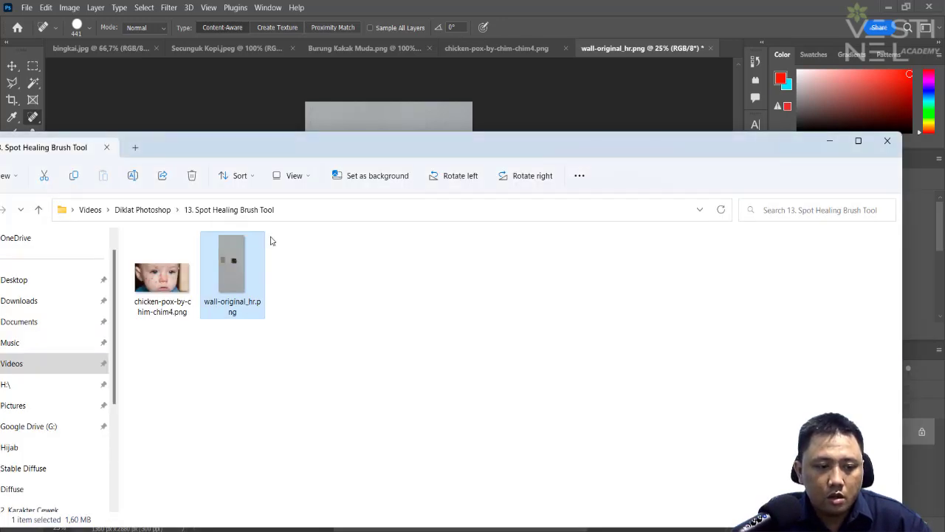
# Step: Open alternaria.jpg from the 14. Healing Brush Tool folder as a Photoshop document
pyautogui.click(145, 209)
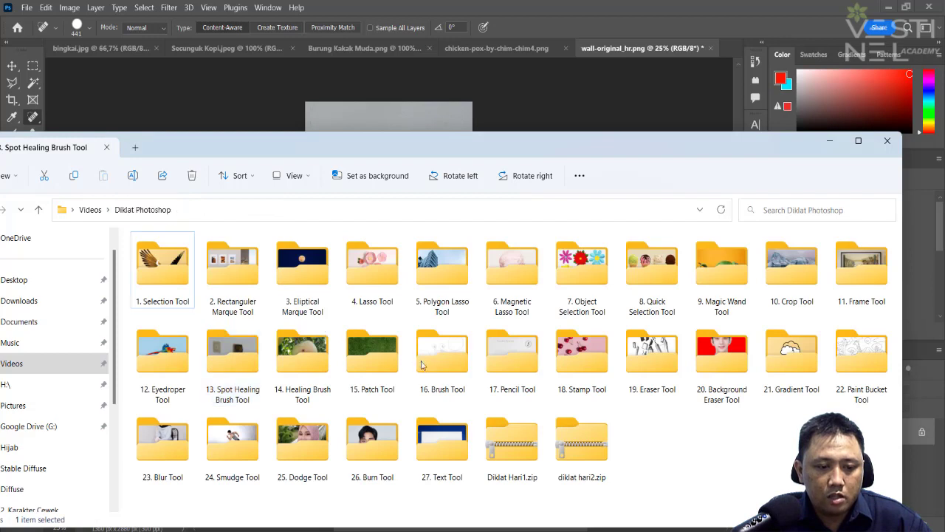
pyautogui.doubleClick(303, 355)
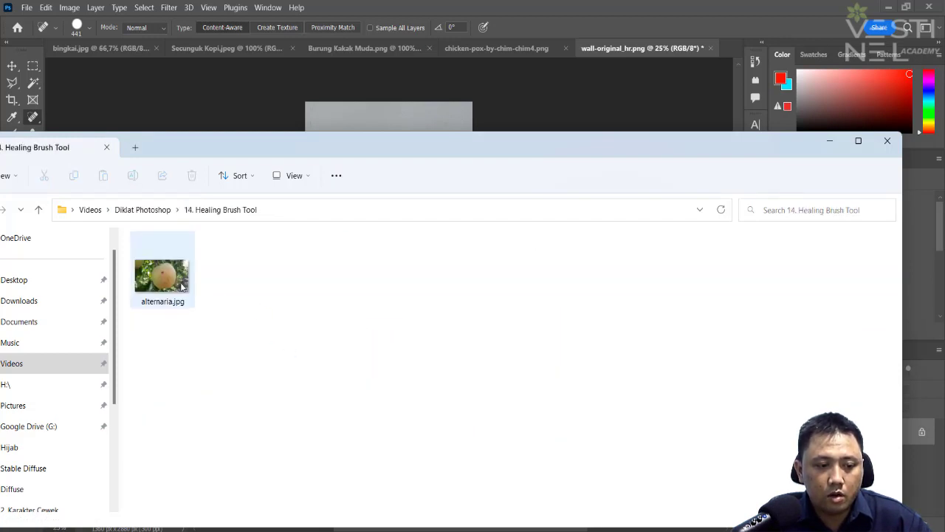
pyautogui.moveTo(175, 288); pyautogui.dragTo(725, 51)
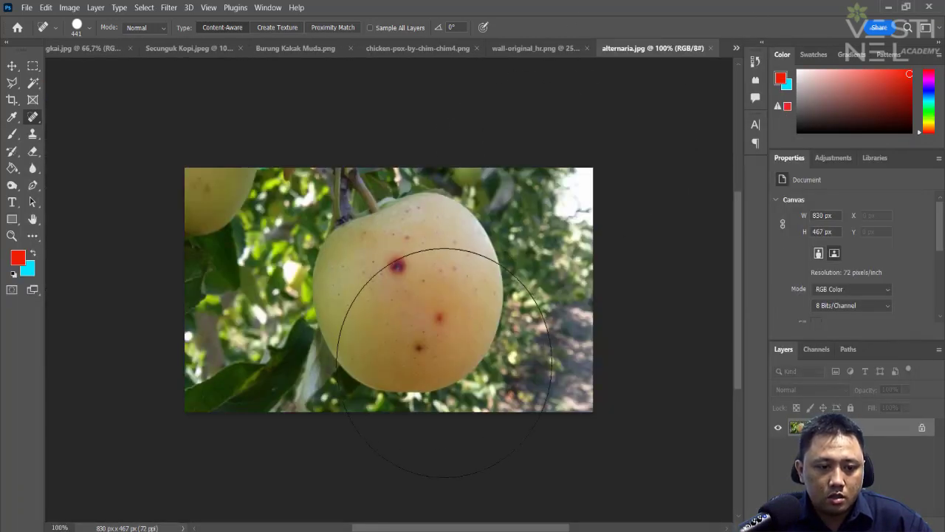
# Step: Switch from the Spot Healing Brush to the Healing Brush Tool
pyautogui.rightClick(32, 117)
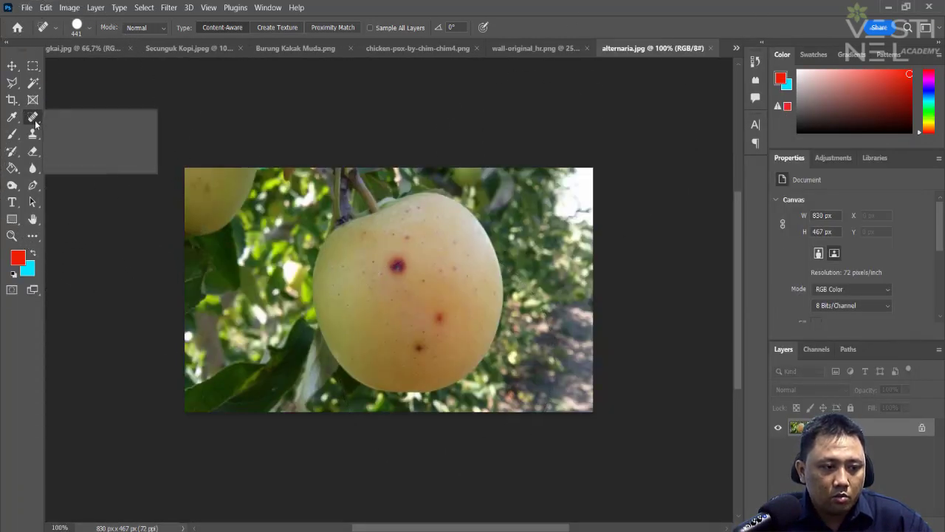
pyautogui.click(65, 141)
pyautogui.rightClick(34, 118)
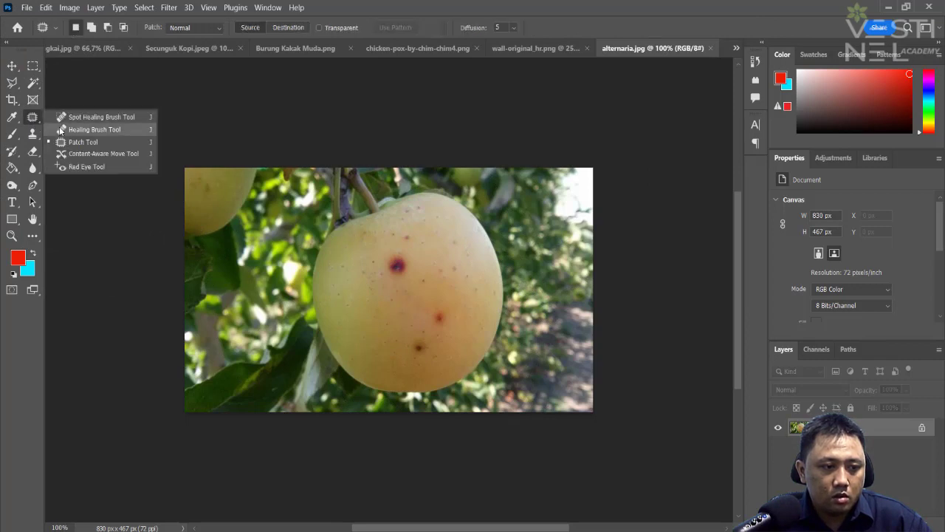
pyautogui.click(63, 129)
# Step: Heal the purple spot on the apple, dismissing the source-point warning and reviewing brush settings
pyautogui.click(397, 264)
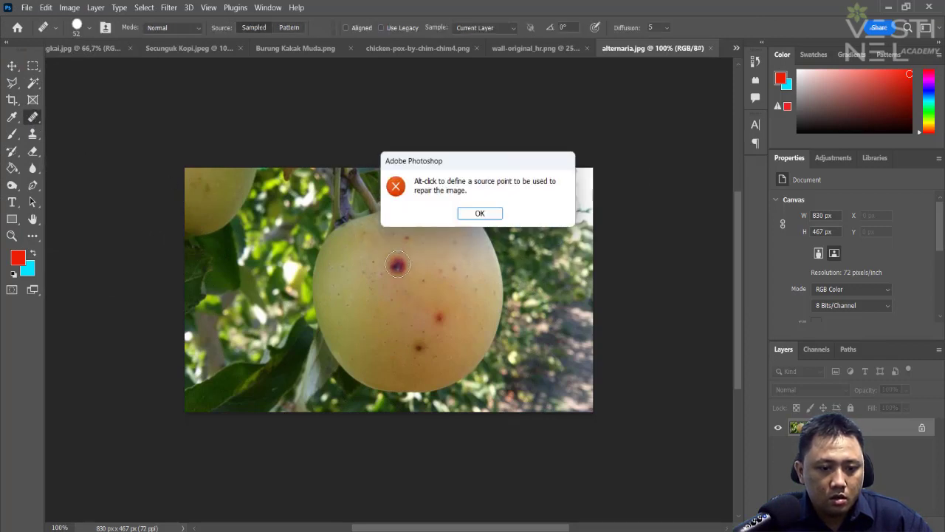
pyautogui.click(481, 215)
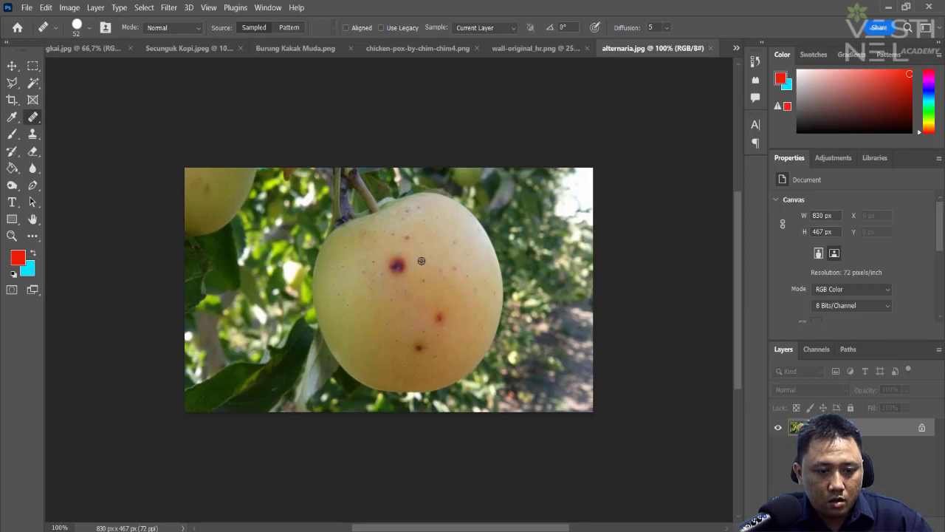
pyautogui.click(402, 262)
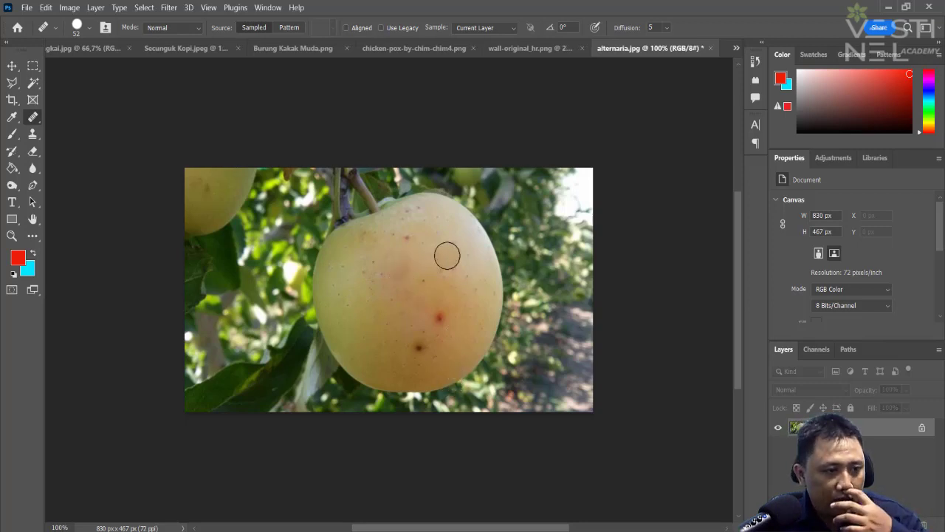
pyautogui.click(88, 29)
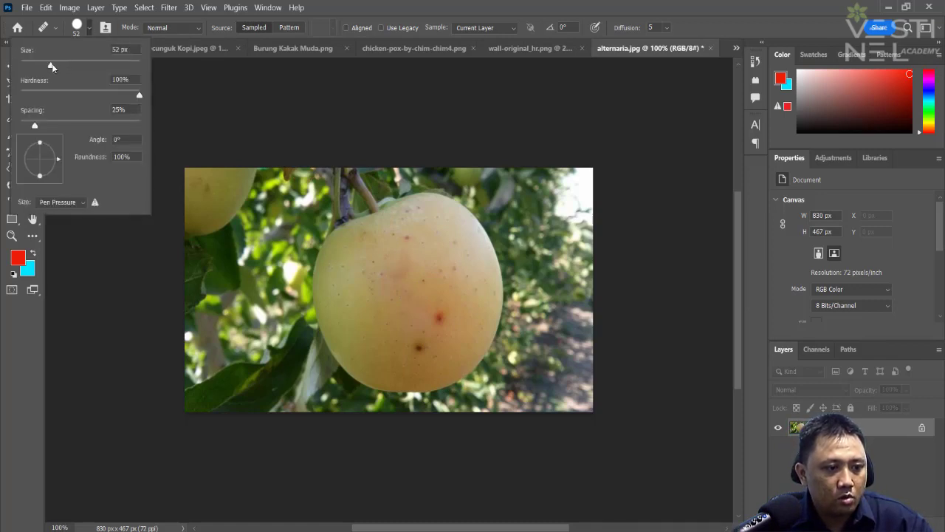
pyautogui.click(387, 4)
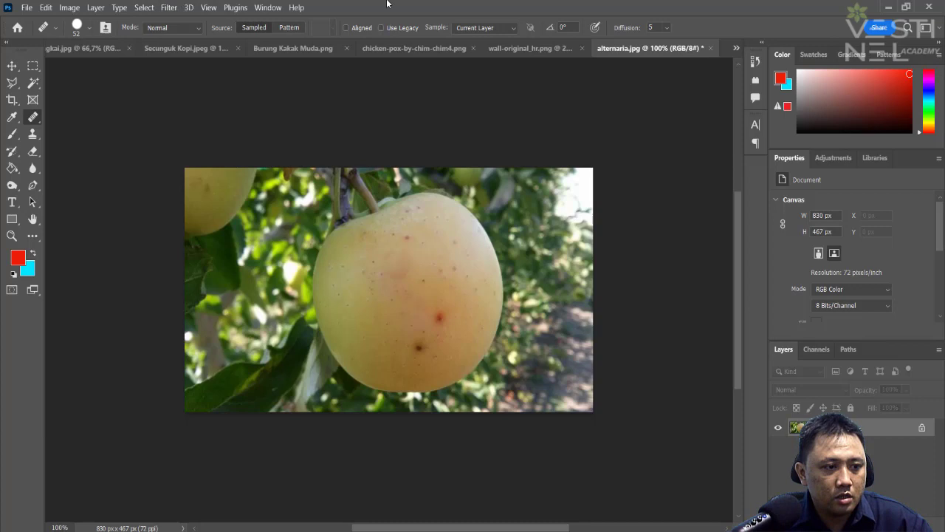
pyautogui.click(56, 29)
pyautogui.click(497, 6)
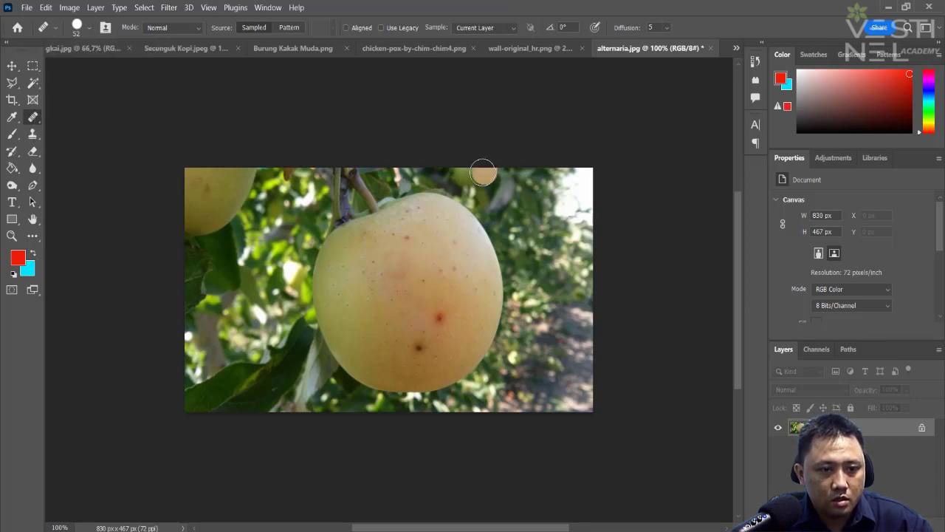
# Step: Heal the red spot and the dark spots on the lower apple, sampling clean skin as source
pyautogui.click(439, 317)
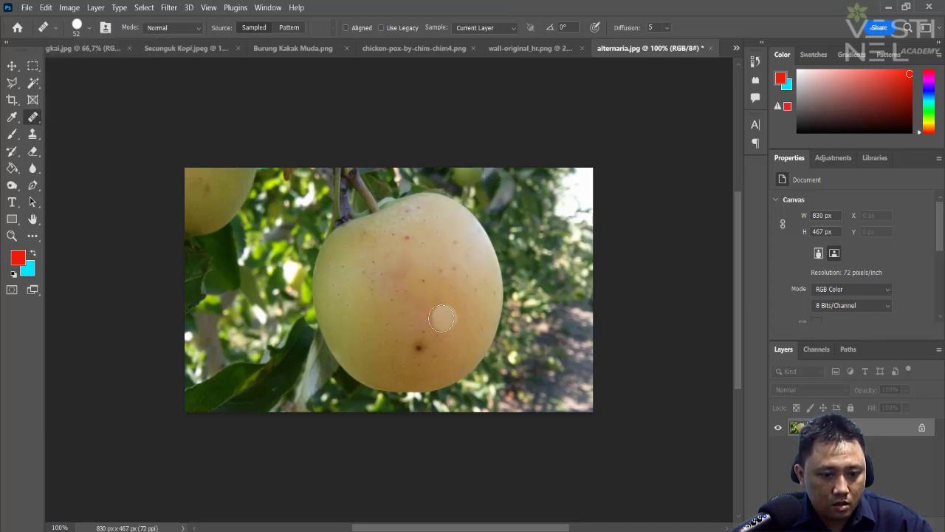
pyautogui.click(442, 319)
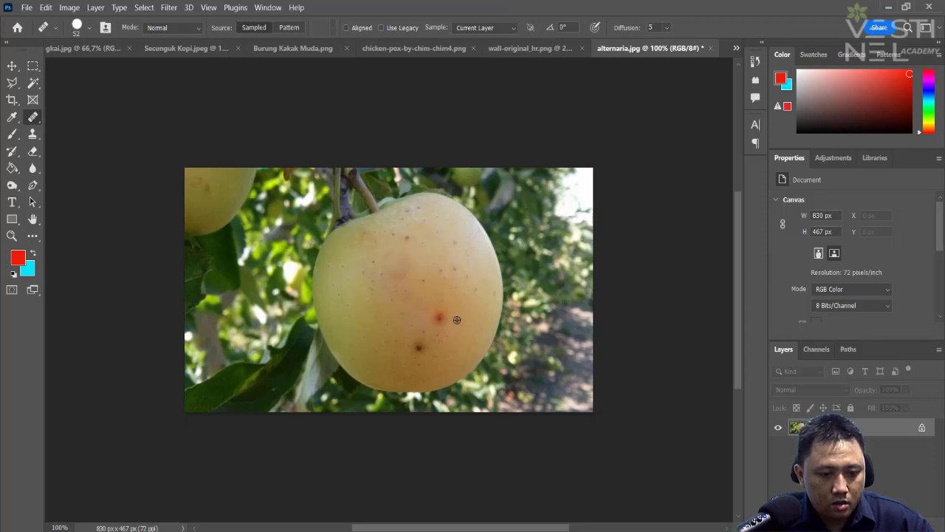
pyautogui.click(448, 364)
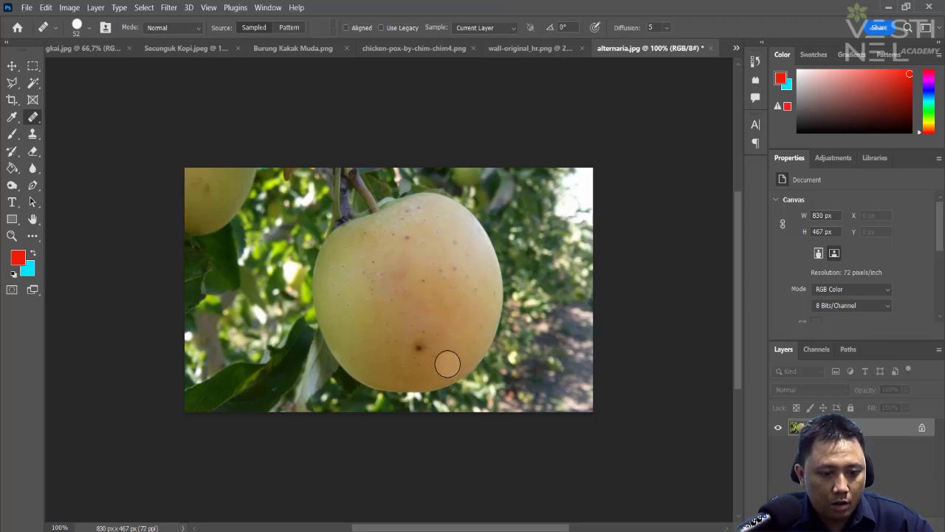
pyautogui.click(420, 350)
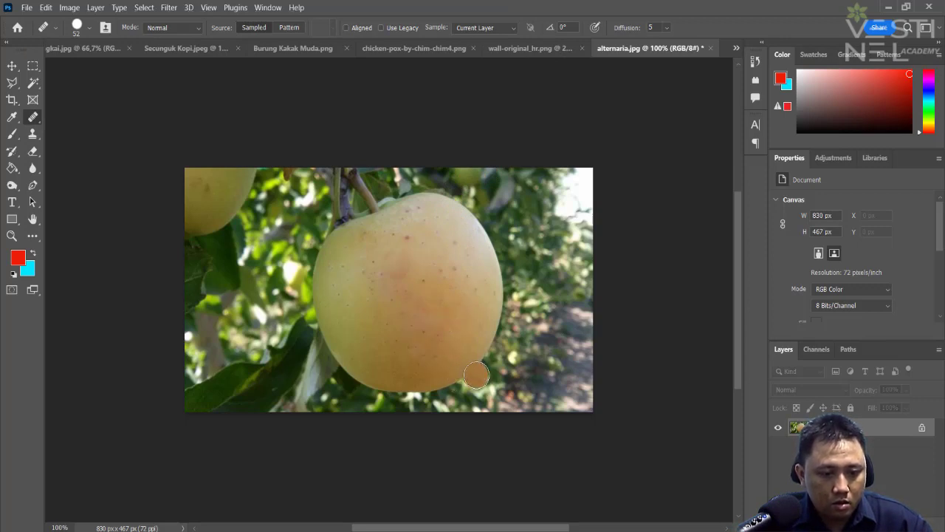
pyautogui.keyDown('alt'); pyautogui.click(452, 259); pyautogui.keyUp('alt')
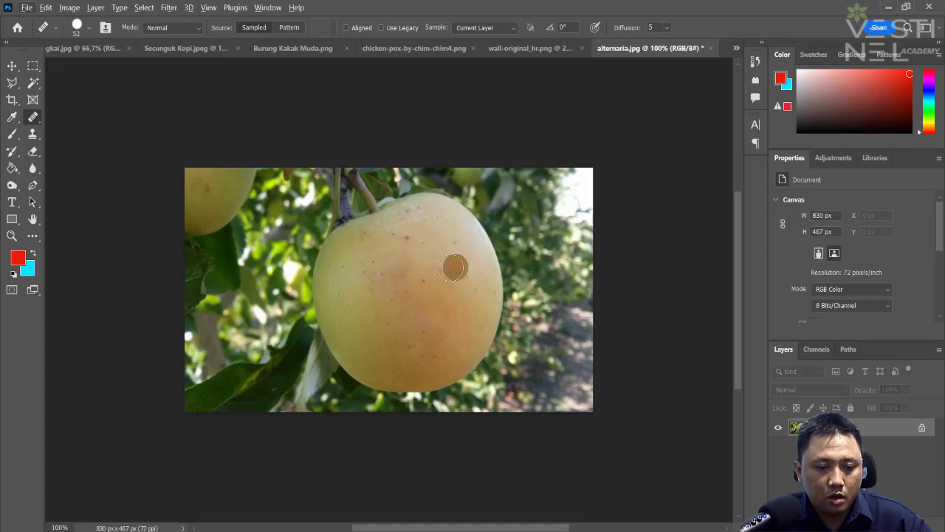
# Step: Open Sepatu mbake.jpg from the 15. Patch Tool folder as a 509 × 339 px Photoshop document
pyautogui.click(469, 528)
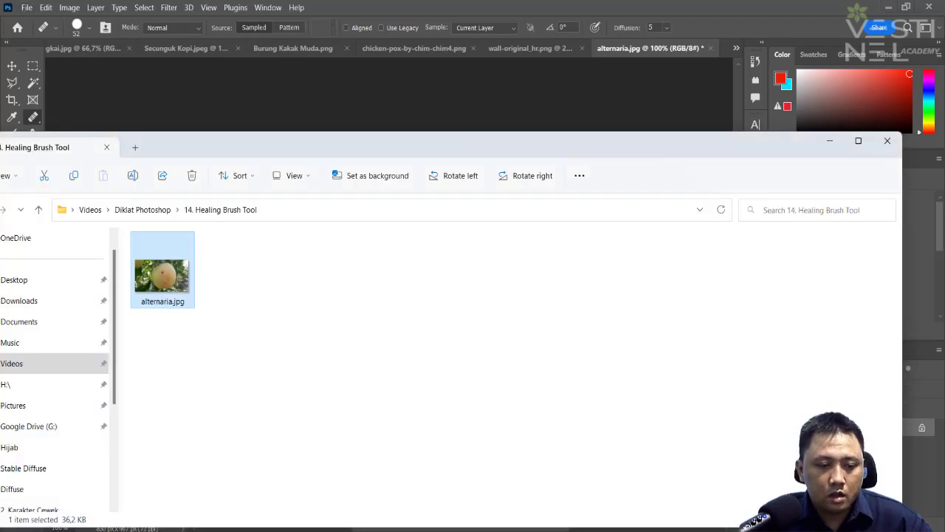
pyautogui.click(167, 215)
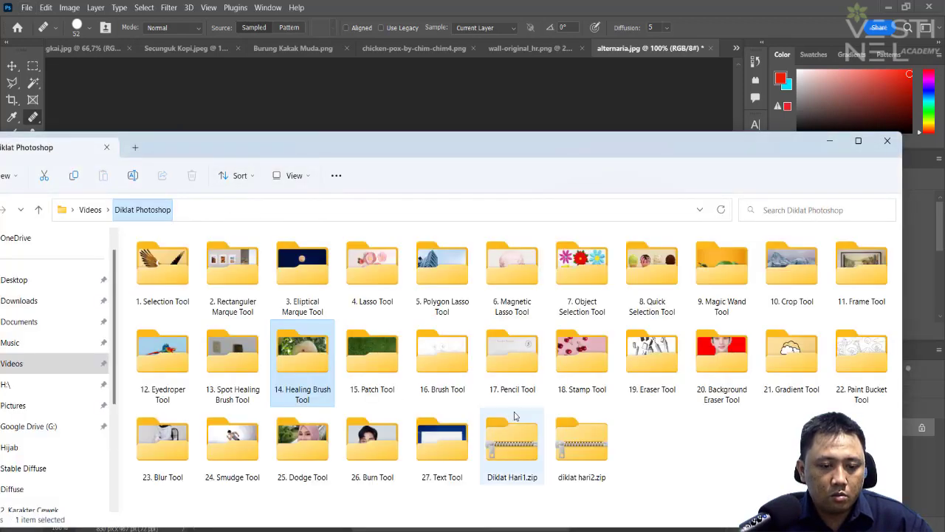
pyautogui.doubleClick(363, 387)
pyautogui.click(185, 295)
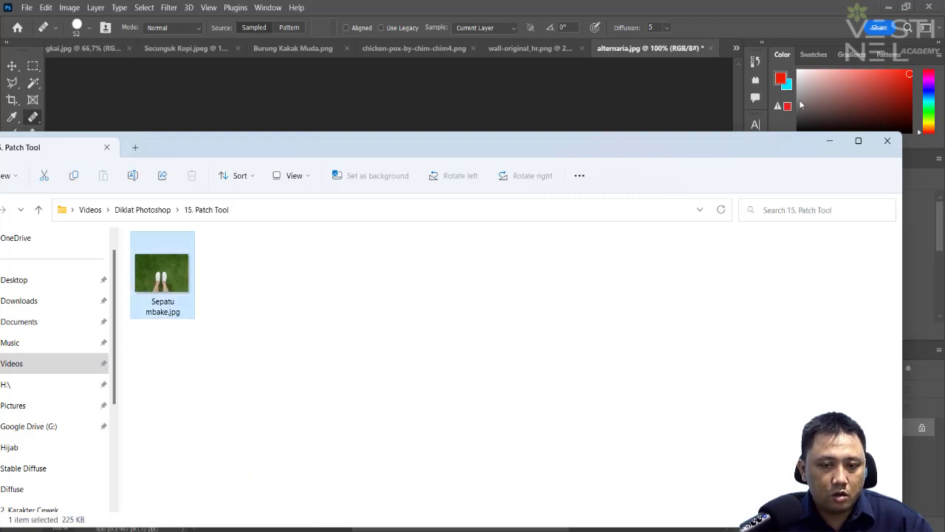
pyautogui.moveTo(801, 105); pyautogui.dragTo(724, 53)
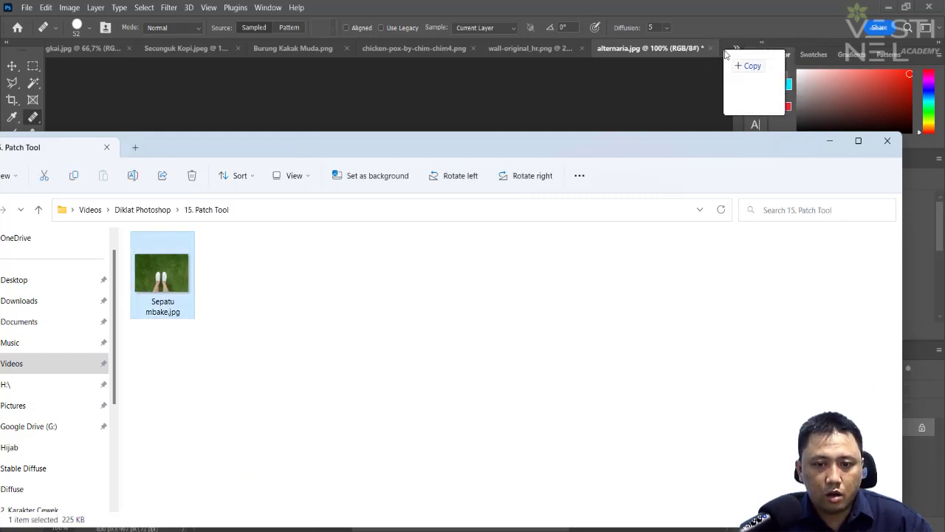
pyautogui.moveTo(724, 54); pyautogui.dragTo(723, 54)
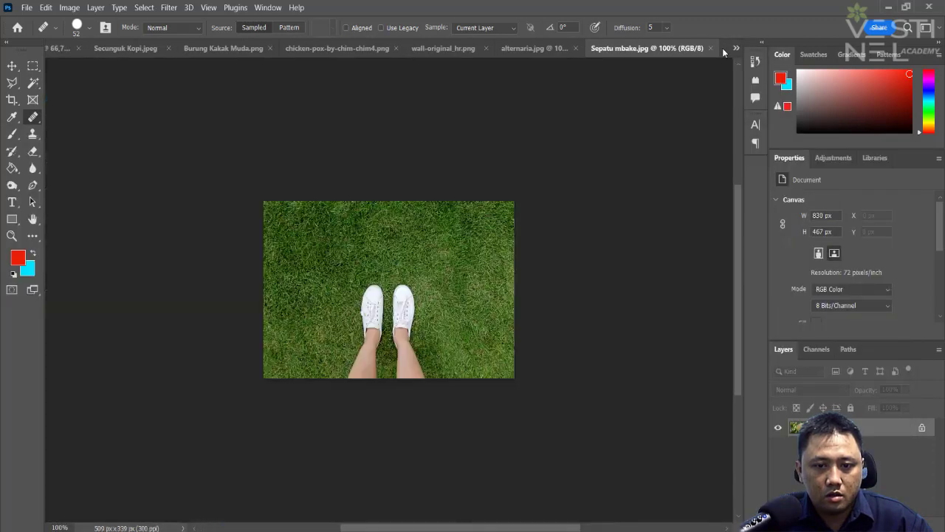
# Step: Switch to the Patch Tool and zoom the photo to 200%
pyautogui.rightClick(33, 116)
pyautogui.click(69, 143)
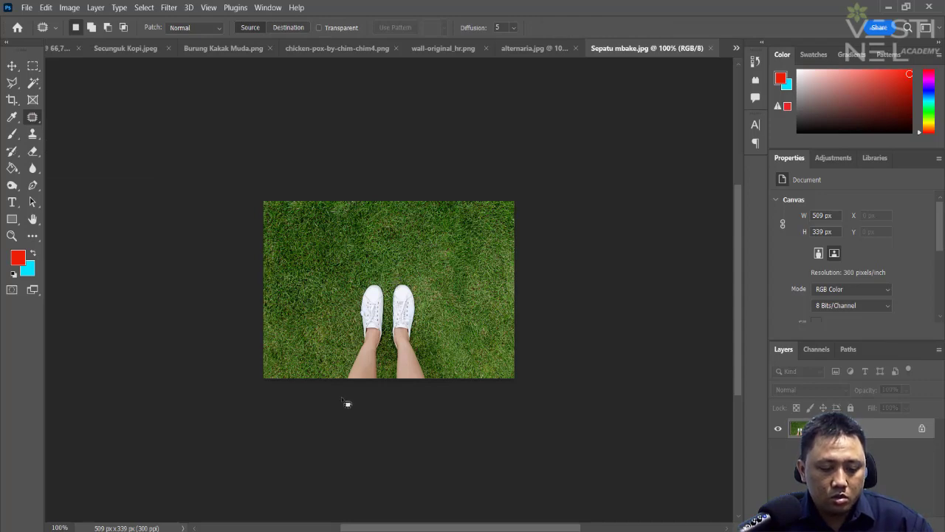
pyautogui.hotkey('ctrl', '=')
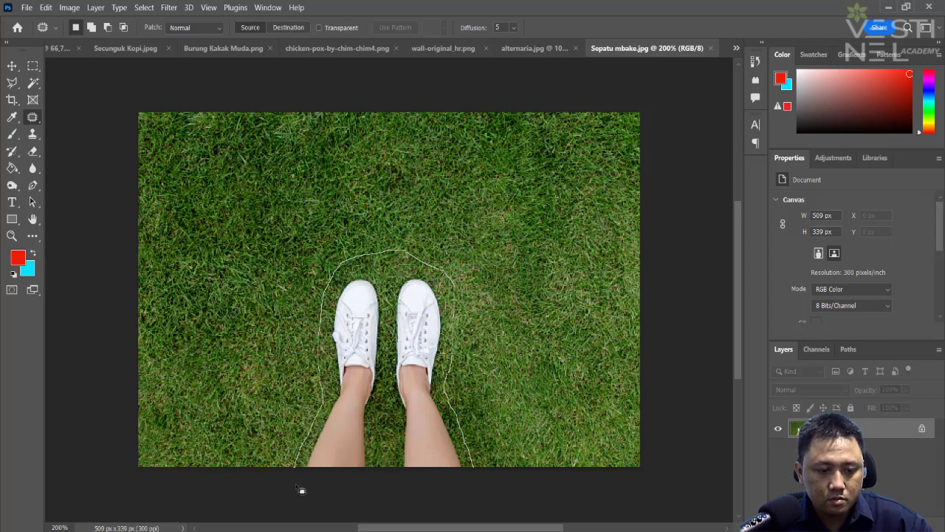
# Step: Patch the legs and white shoes with grass from the left, then deselect
pyautogui.moveTo(301, 491); pyautogui.dragTo(298, 487)
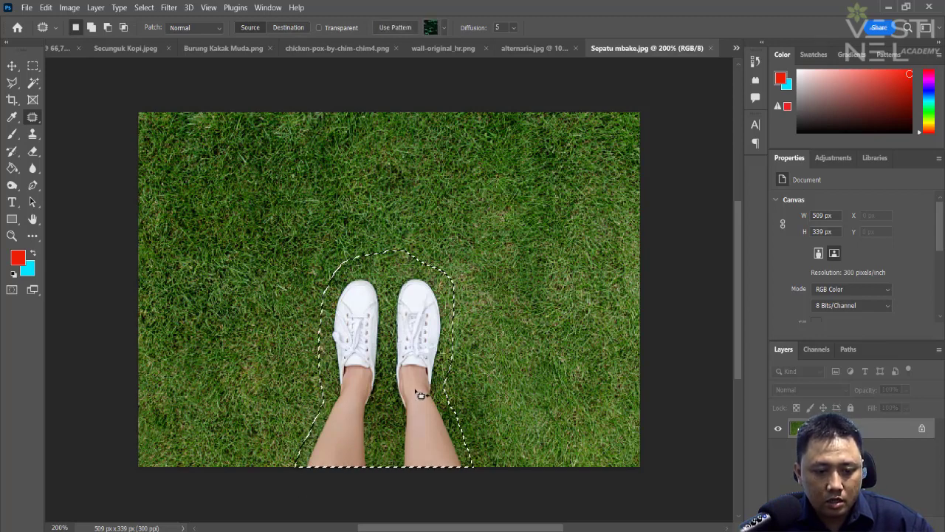
pyautogui.moveTo(420, 395)
pyautogui.mouseDown()
pyautogui.moveTo(244, 391)
pyautogui.moveTo(254, 396)
pyautogui.mouseUp()
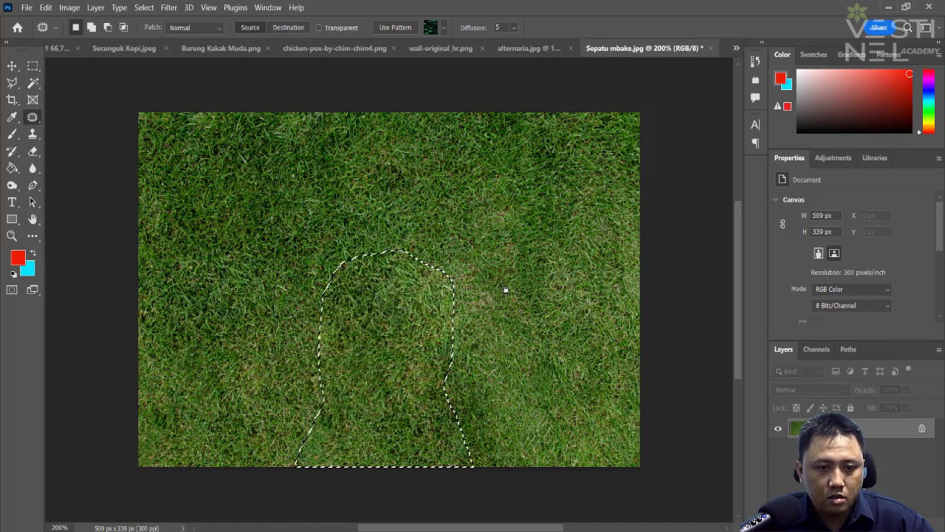
pyautogui.hotkey('ctrl', 'd')
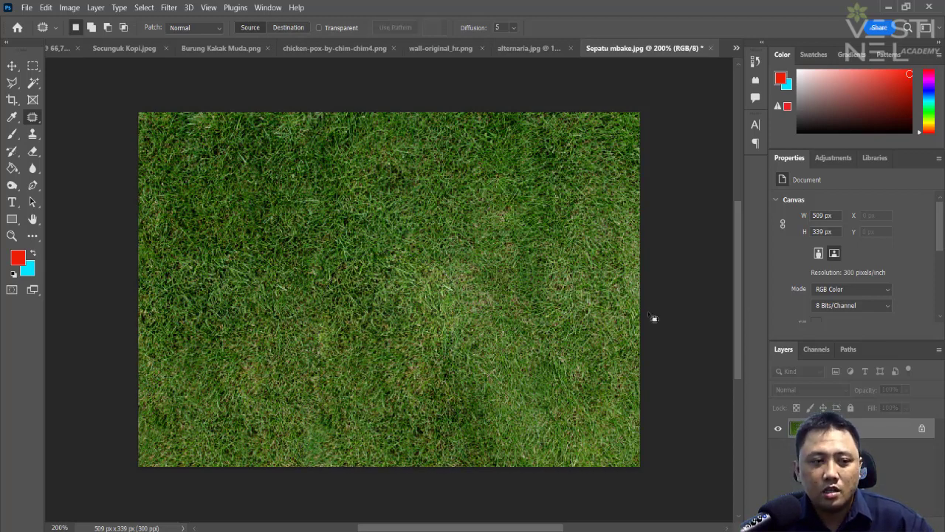
pyautogui.rightClick(34, 120)
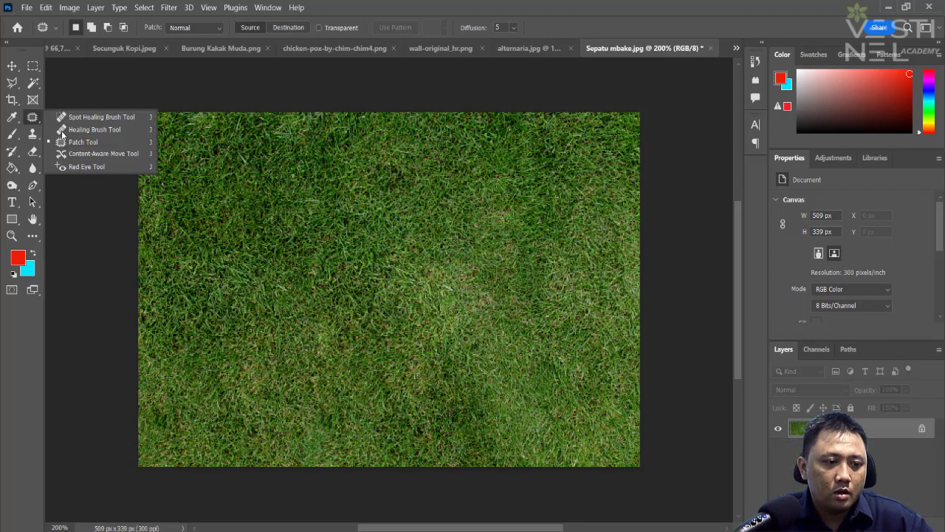
pyautogui.click(28, 119)
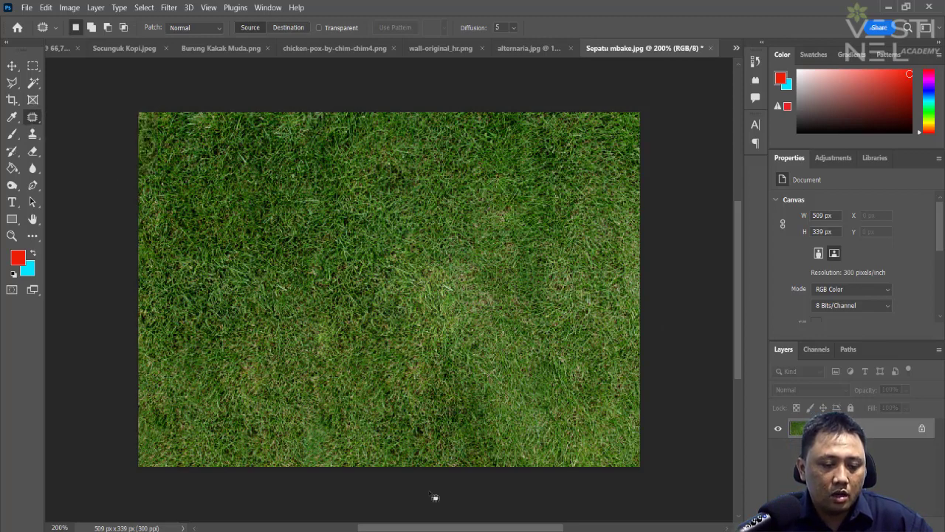
pyautogui.hotkey('alt', 'Tab')
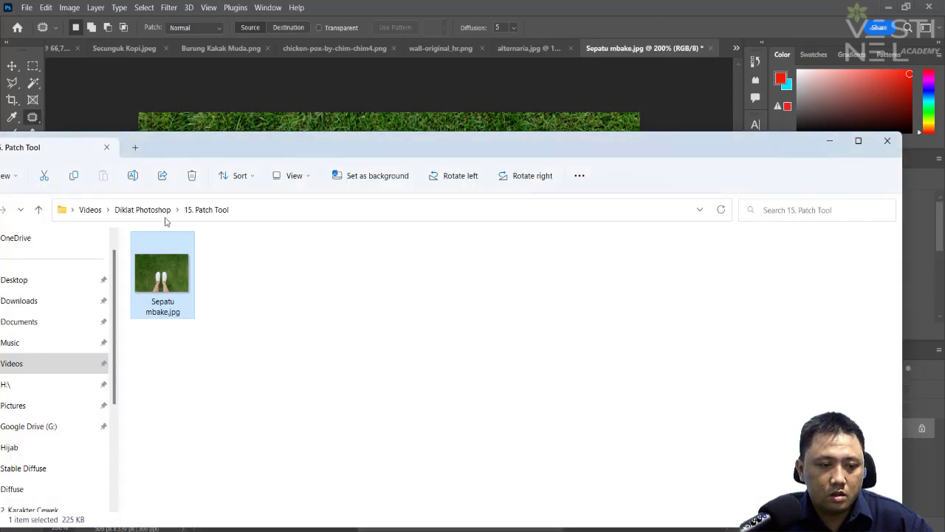
# Step: Open the crab outline brush.jpg from the 16. Brush Tool folder at 7470 × 6342 px
pyautogui.click(159, 212)
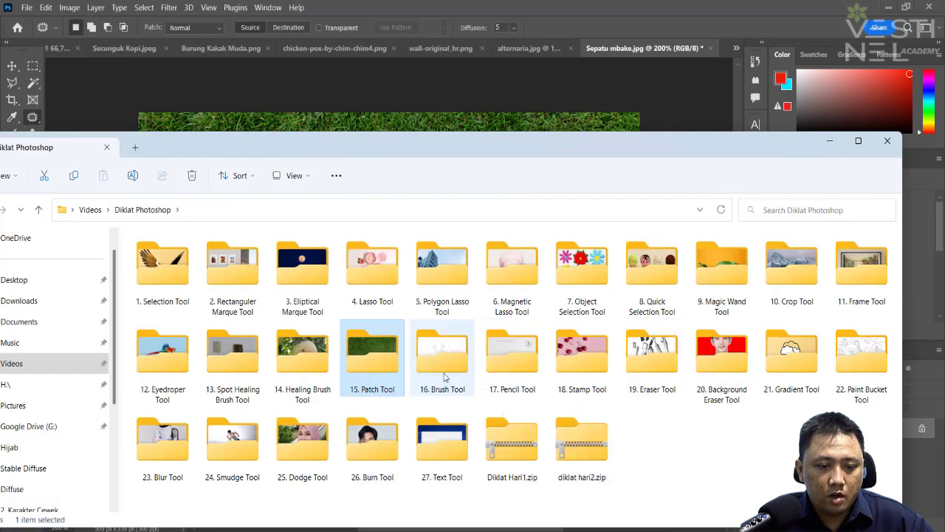
pyautogui.doubleClick(444, 377)
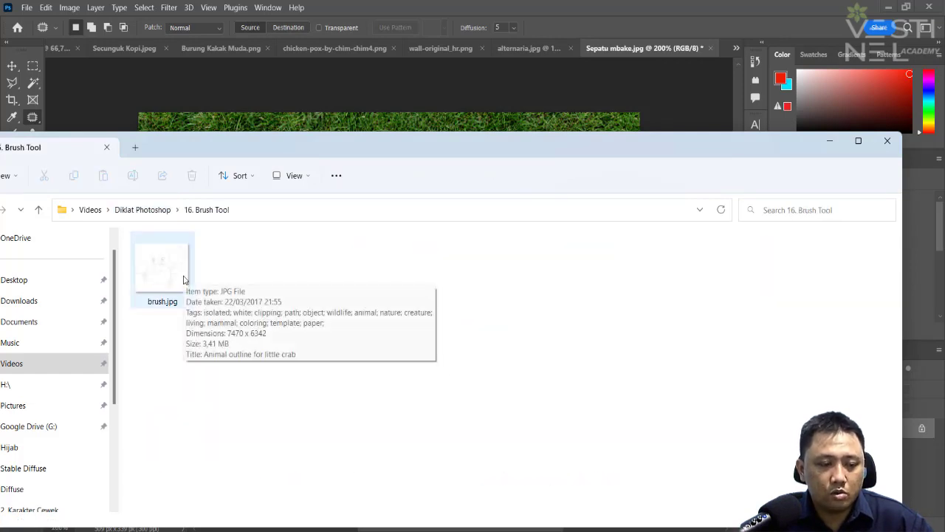
pyautogui.moveTo(184, 280); pyautogui.dragTo(726, 52)
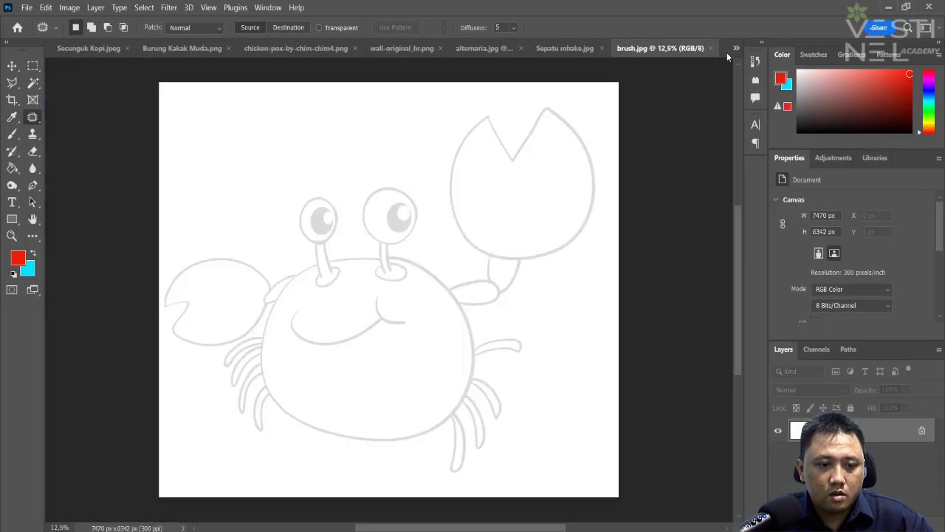
# Step: Select the Brush Tool at 9 px and zoom in on the crab's mouth
pyautogui.click(12, 134)
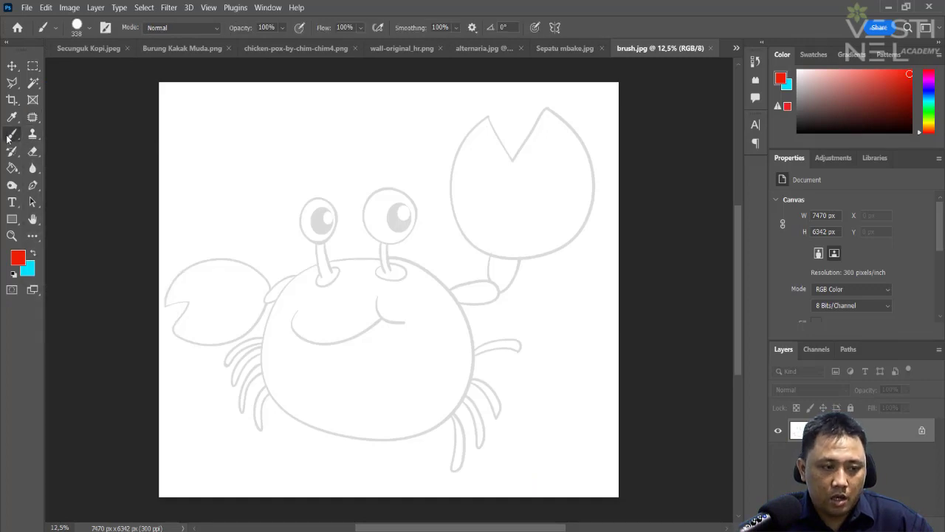
pyautogui.click(90, 28)
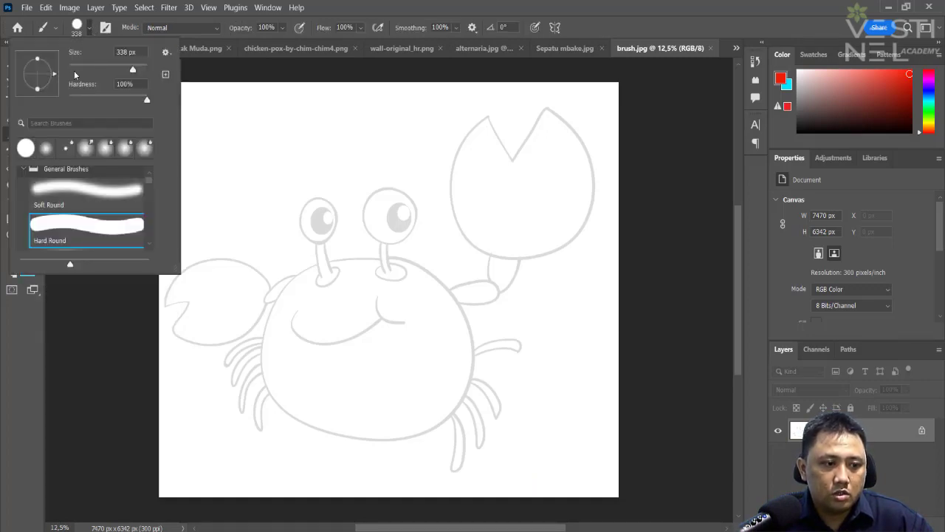
pyautogui.click(72, 67)
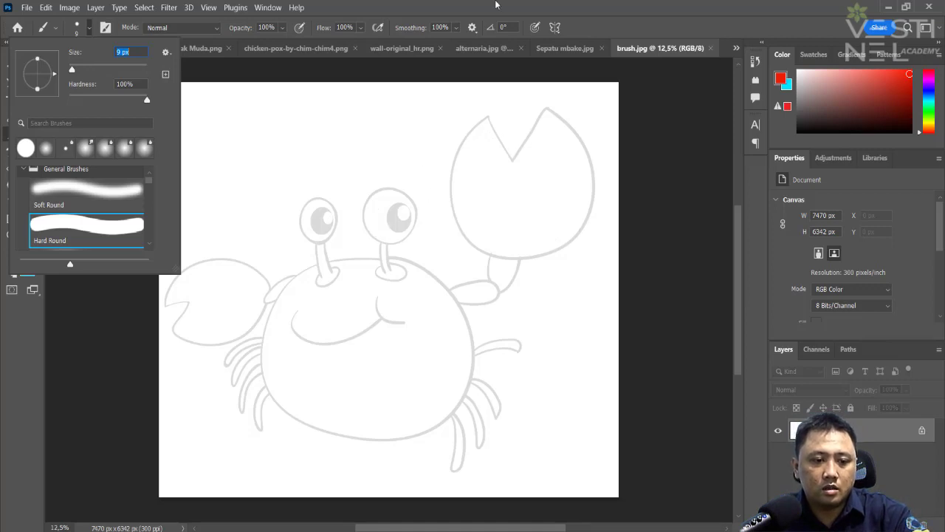
pyautogui.press('Return')
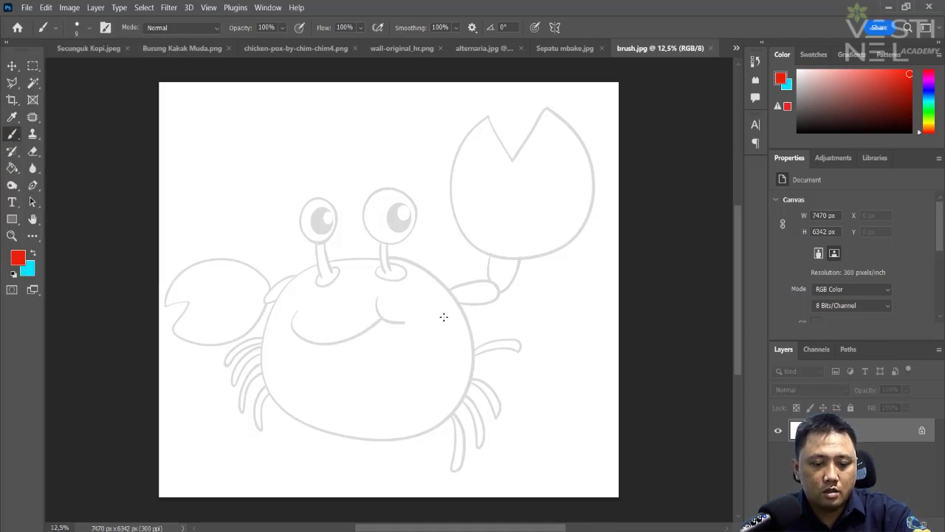
pyautogui.hotkey('ctrl', '=')
pyautogui.hotkey('ctrl', '=')
pyautogui.hotkey('ctrl', '=')
pyautogui.hotkey('ctrl', '=')
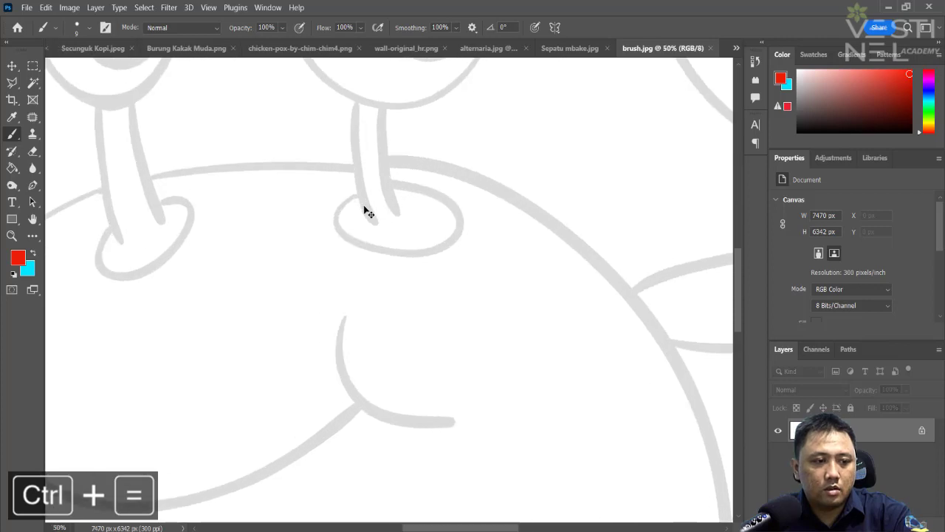
pyautogui.scroll(2, 365, 200)
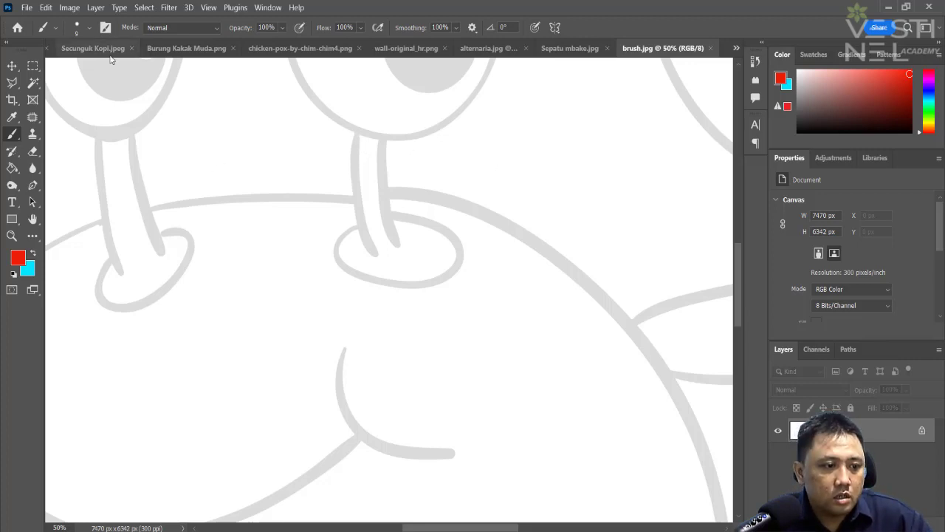
# Step: Enlarge the brush to 44 px, make pen pressure control size, and undo a red test stroke
pyautogui.click(85, 30)
pyautogui.moveTo(74, 69); pyautogui.dragTo(80, 68)
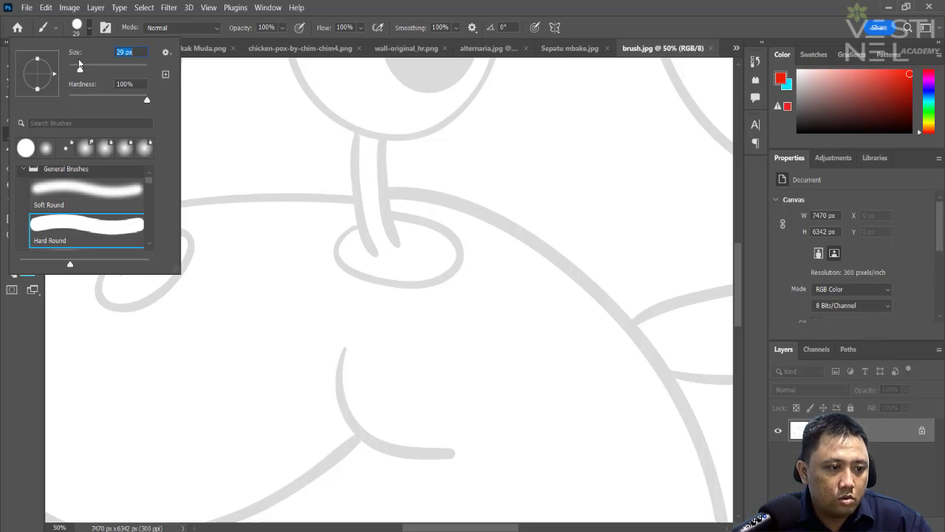
pyautogui.moveTo(80, 65); pyautogui.dragTo(86, 69)
pyautogui.click(398, 4)
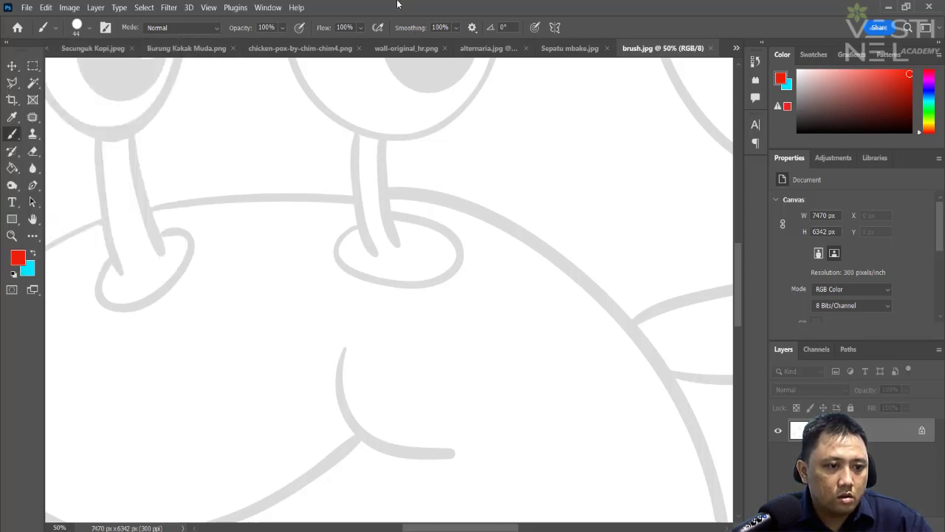
pyautogui.click(443, 27)
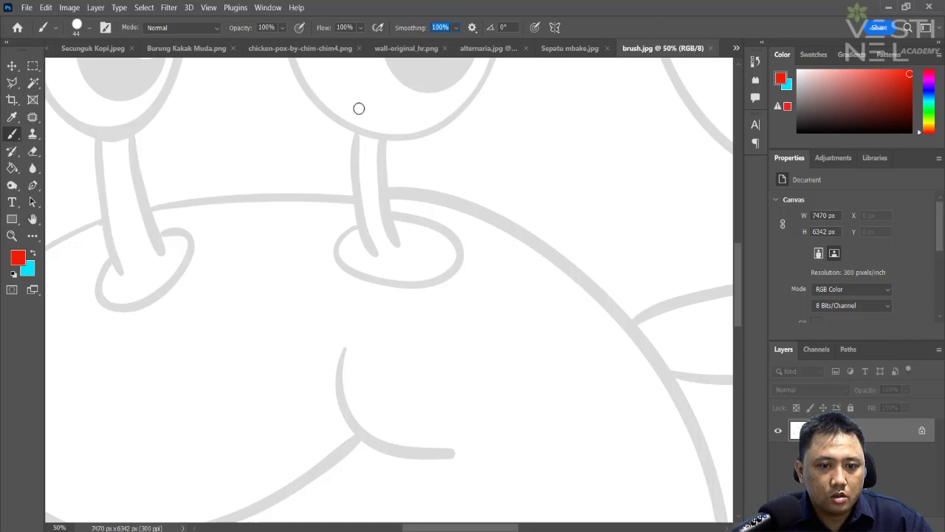
pyautogui.click(534, 28)
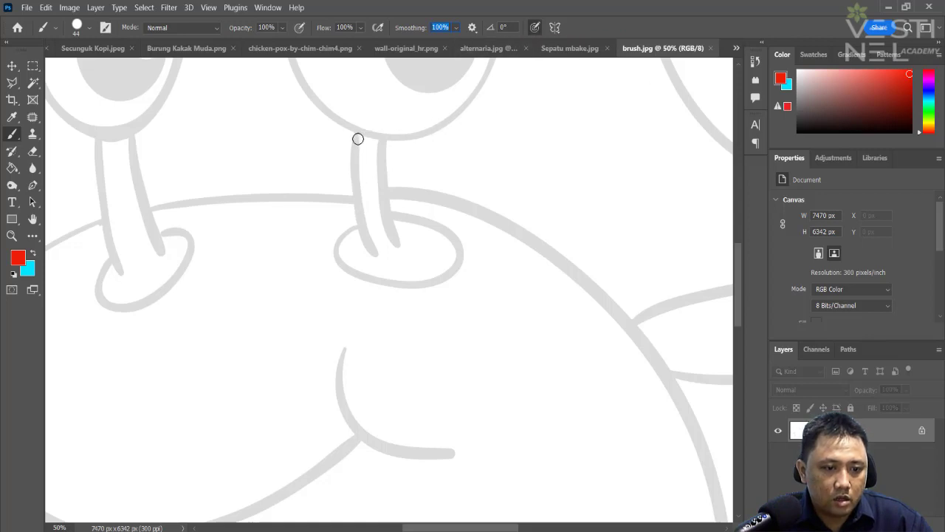
pyautogui.moveTo(358, 139); pyautogui.dragTo(372, 259)
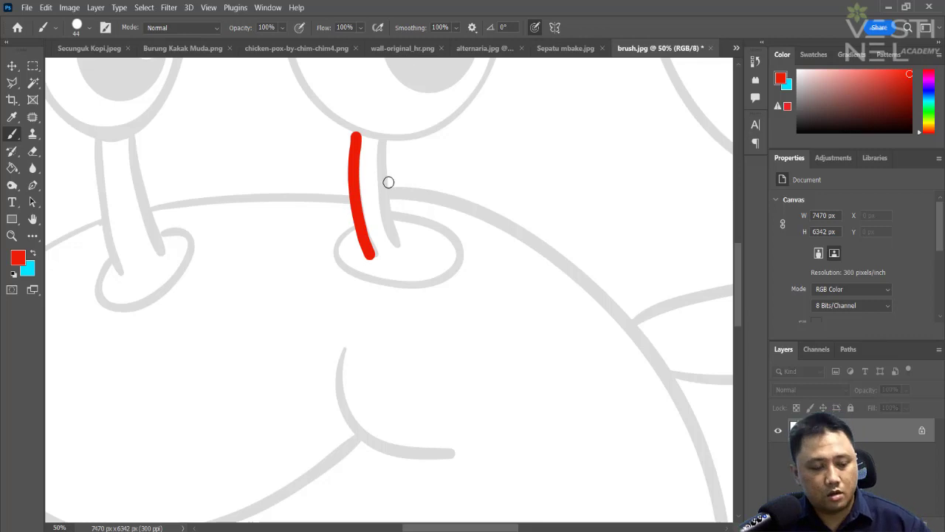
pyautogui.hotkey('ctrl', 'z')
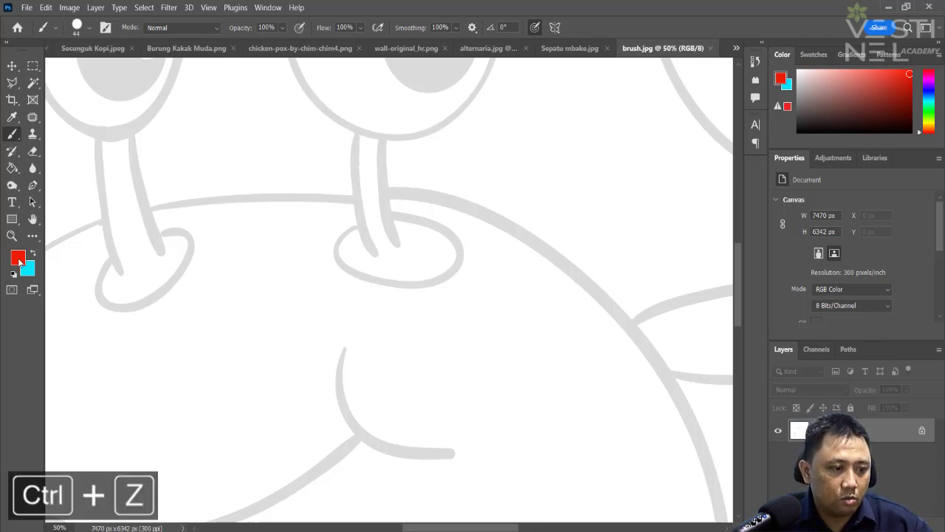
# Step: Set the foreground colour to black (000000) and the brush size to 38 px
pyautogui.click(19, 258)
pyautogui.write('000000')
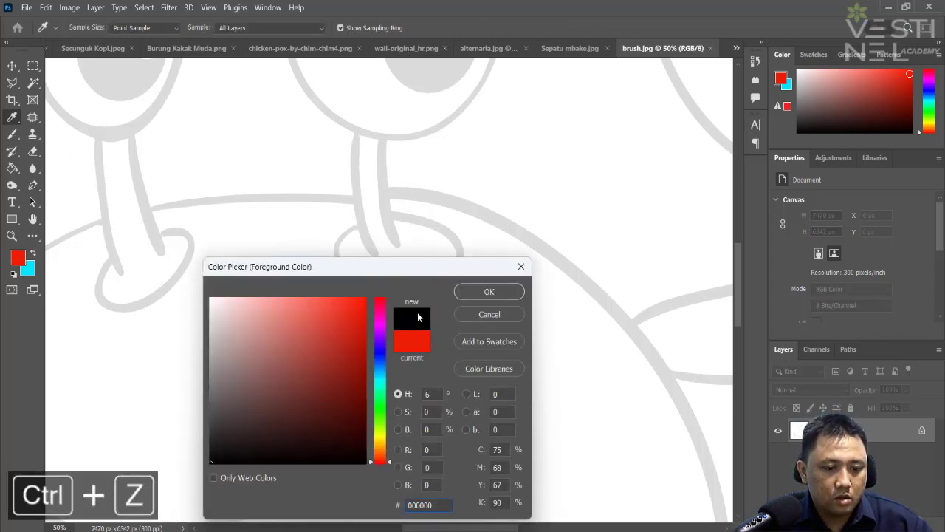
pyautogui.click(461, 294)
pyautogui.scroll(2, 351, 174)
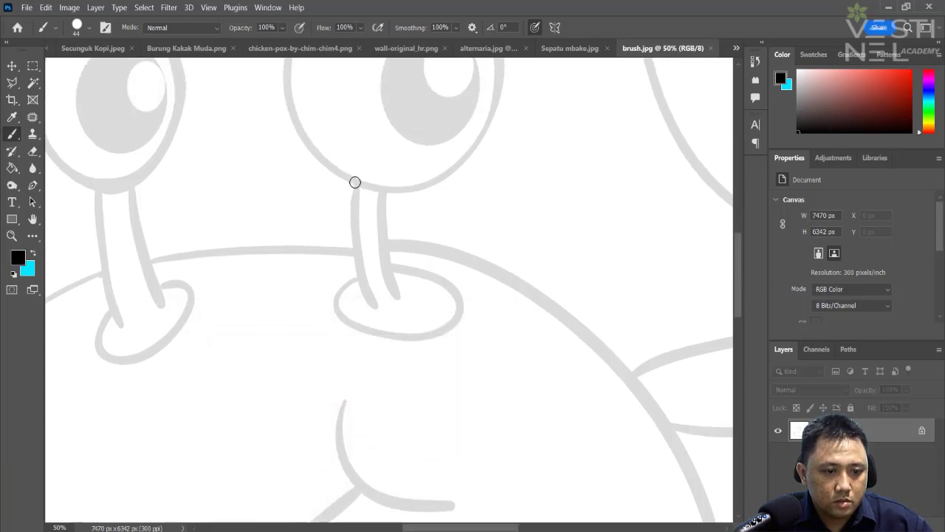
pyautogui.click(88, 28)
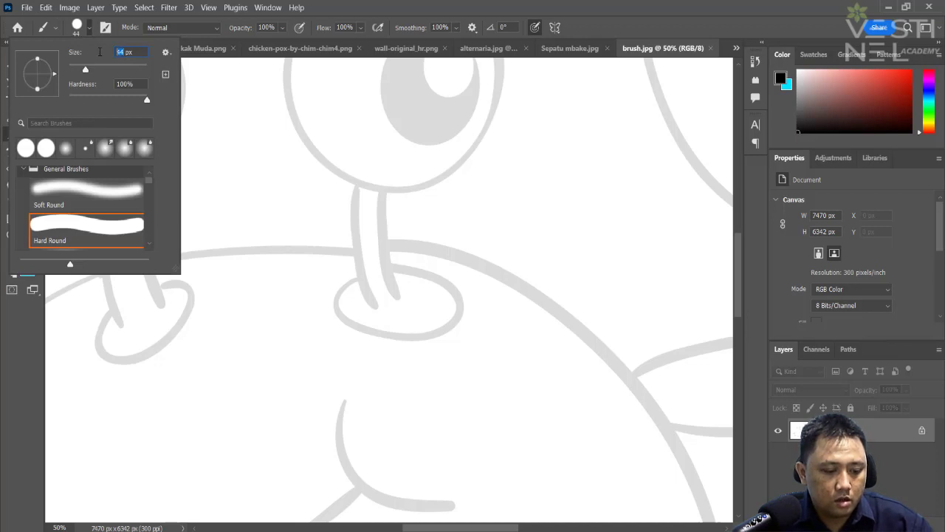
pyautogui.write('38')
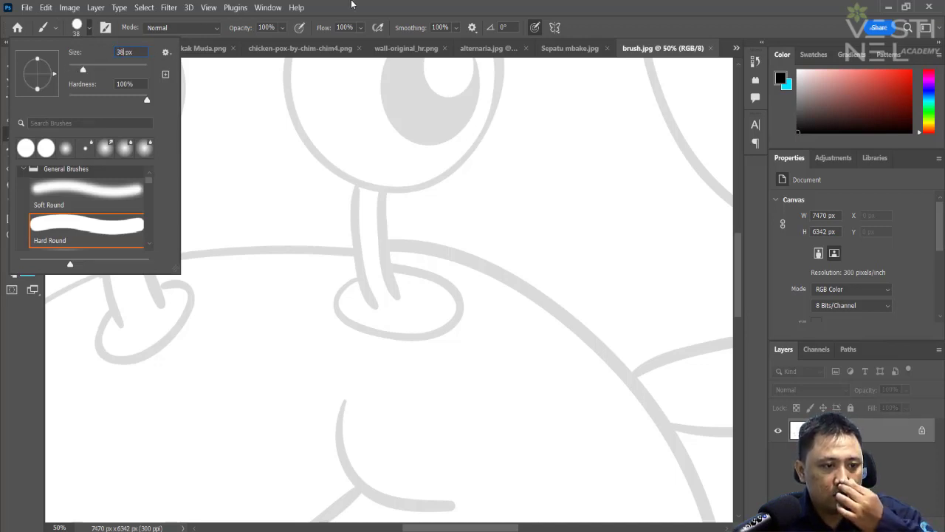
pyautogui.press('Return')
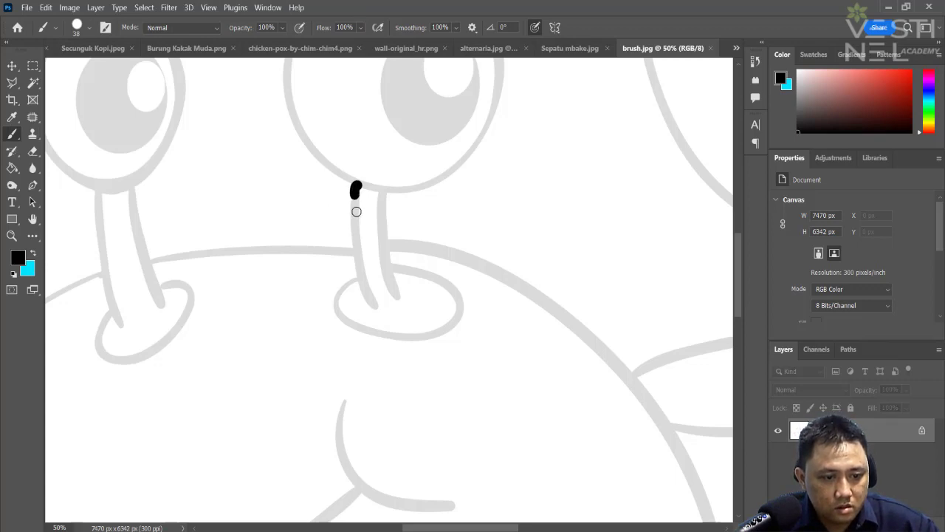
# Step: Trace the middle eyestalk's left and right stem lines and its base outline in black
pyautogui.moveTo(356, 211); pyautogui.dragTo(357, 236)
pyautogui.moveTo(358, 274); pyautogui.dragTo(378, 312)
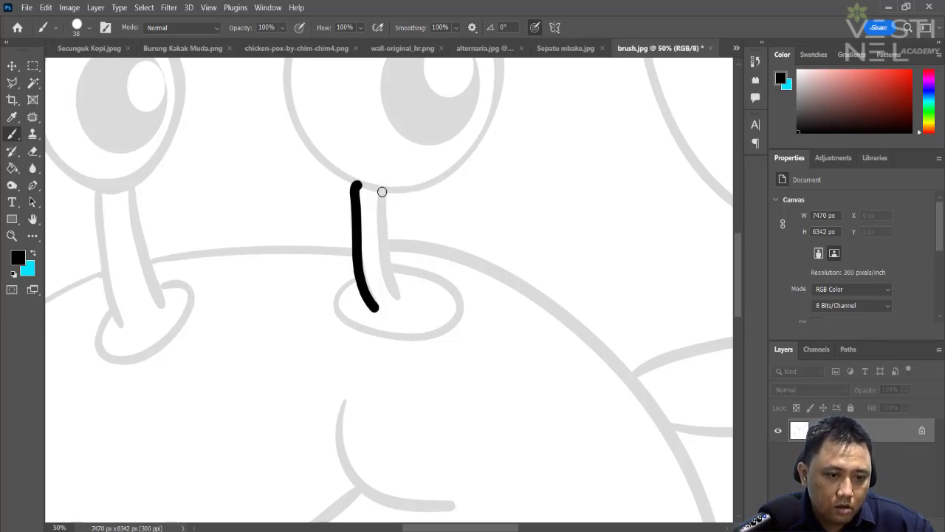
pyautogui.moveTo(383, 223); pyautogui.dragTo(398, 304)
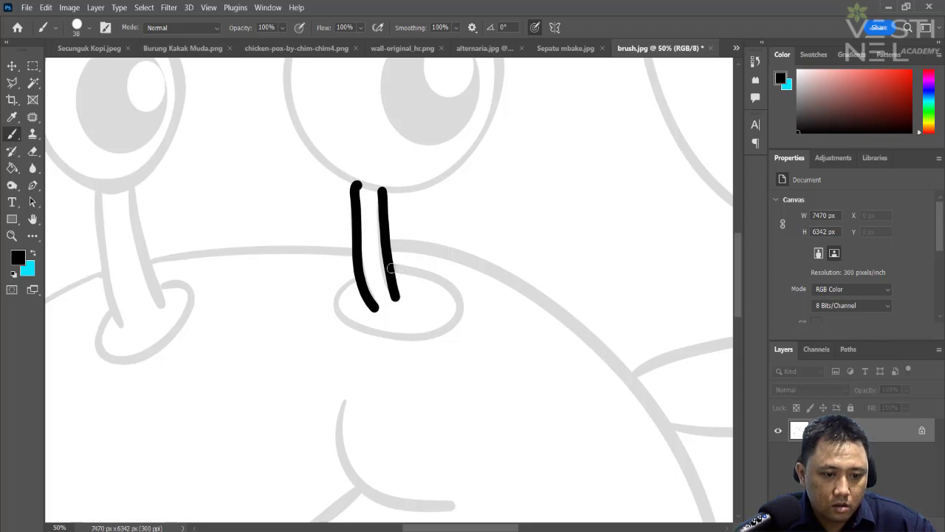
pyautogui.moveTo(407, 271)
pyautogui.mouseDown()
pyautogui.moveTo(431, 276)
pyautogui.moveTo(465, 306)
pyautogui.mouseUp()
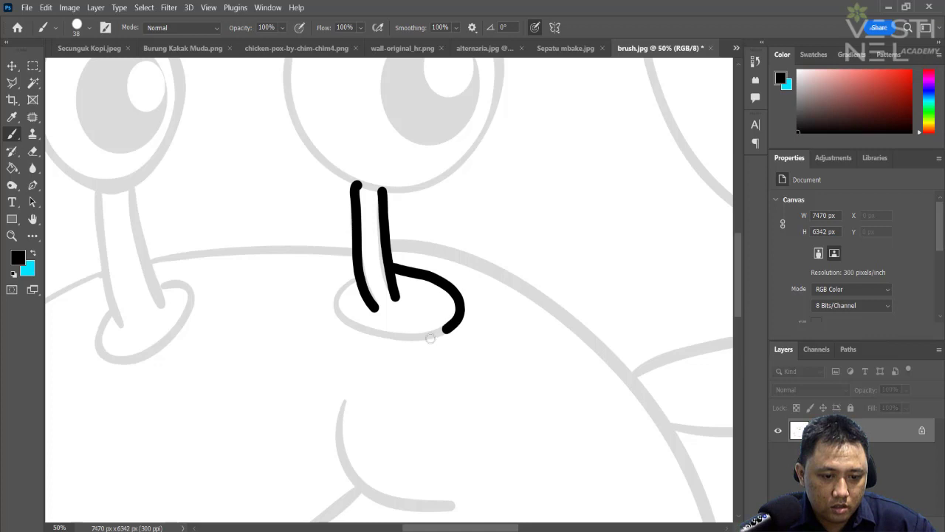
pyautogui.moveTo(430, 337)
pyautogui.mouseDown()
pyautogui.moveTo(369, 339)
pyautogui.moveTo(330, 314)
pyautogui.mouseUp()
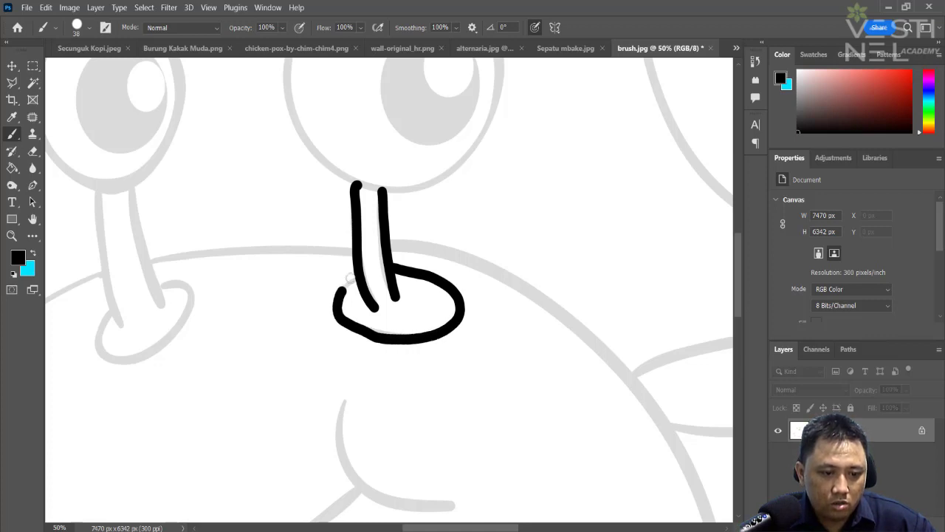
# Step: Trace the eye circle and iris outlines at the top of the eyestalk in black
pyautogui.scroll(1, 411, 268)
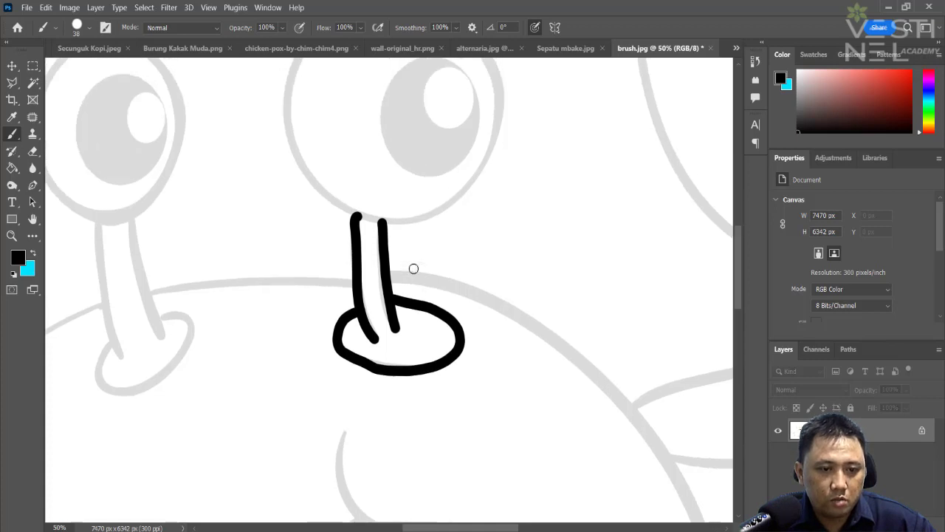
pyautogui.scroll(4, 409, 261)
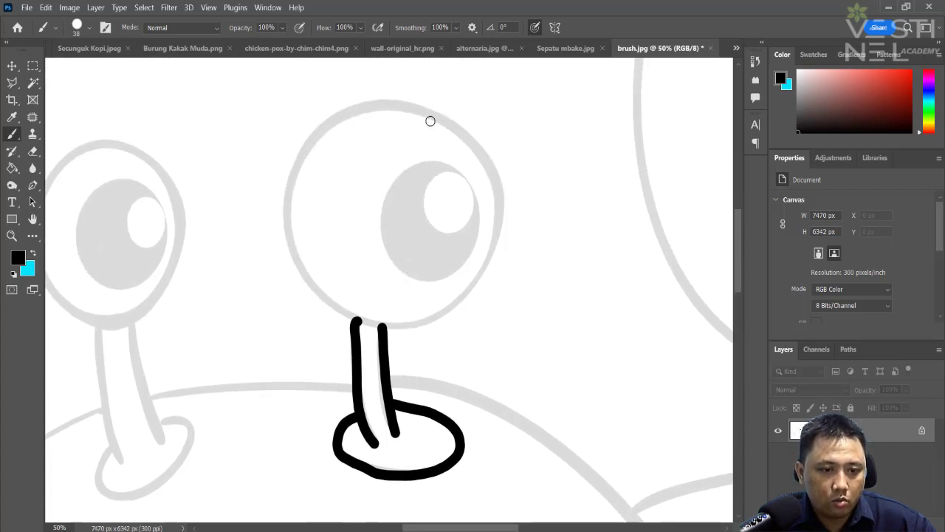
pyautogui.moveTo(414, 108)
pyautogui.mouseDown()
pyautogui.moveTo(352, 102)
pyautogui.moveTo(331, 112)
pyautogui.moveTo(310, 130)
pyautogui.moveTo(288, 180)
pyautogui.moveTo(288, 224)
pyautogui.moveTo(305, 270)
pyautogui.moveTo(346, 319)
pyautogui.moveTo(378, 328)
pyautogui.moveTo(437, 320)
pyautogui.moveTo(488, 280)
pyautogui.moveTo(500, 177)
pyautogui.moveTo(447, 122)
pyautogui.mouseUp()
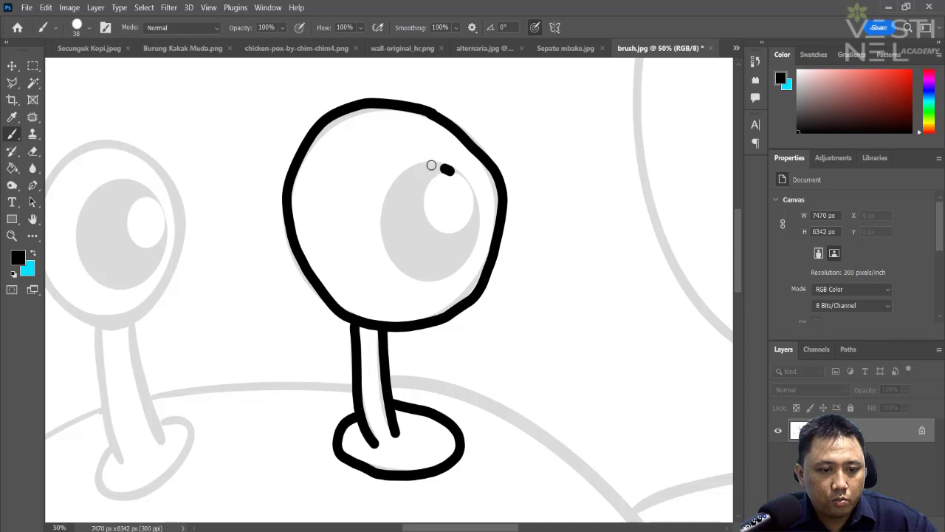
pyautogui.moveTo(393, 179)
pyautogui.mouseDown()
pyautogui.moveTo(379, 199)
pyautogui.moveTo(386, 251)
pyautogui.moveTo(404, 272)
pyautogui.moveTo(441, 279)
pyautogui.moveTo(469, 253)
pyautogui.moveTo(472, 196)
pyautogui.moveTo(461, 181)
pyautogui.mouseUp()
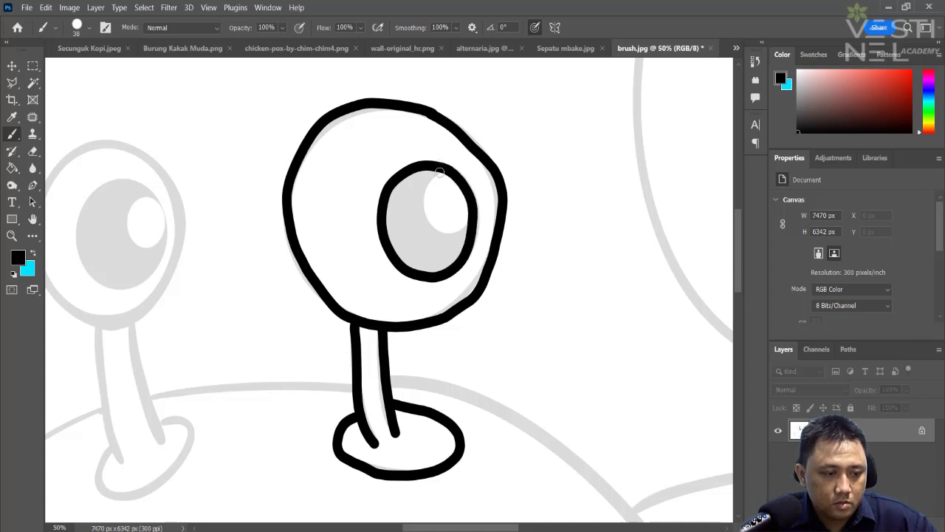
# Step: Fill the eye's grey iris and its remaining highlight area solid black with the Paint Bucket
pyautogui.click(12, 168)
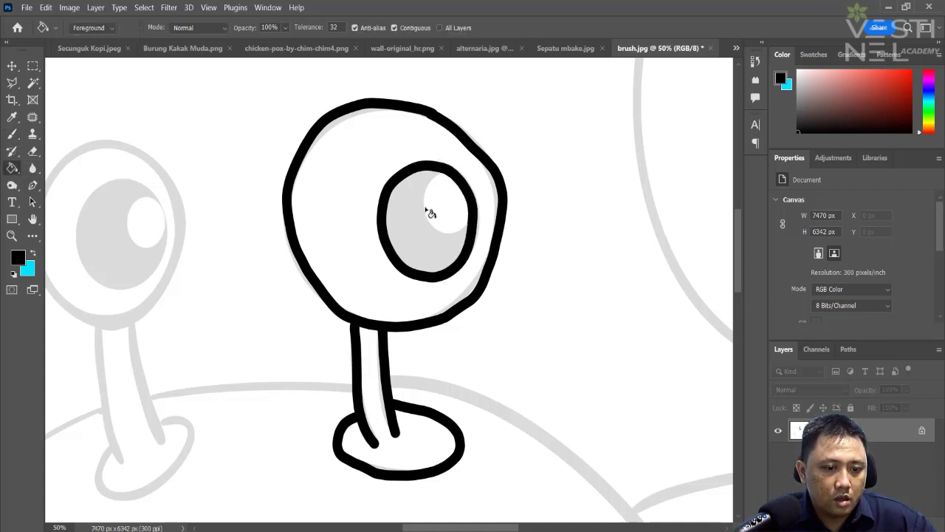
pyautogui.click(430, 213)
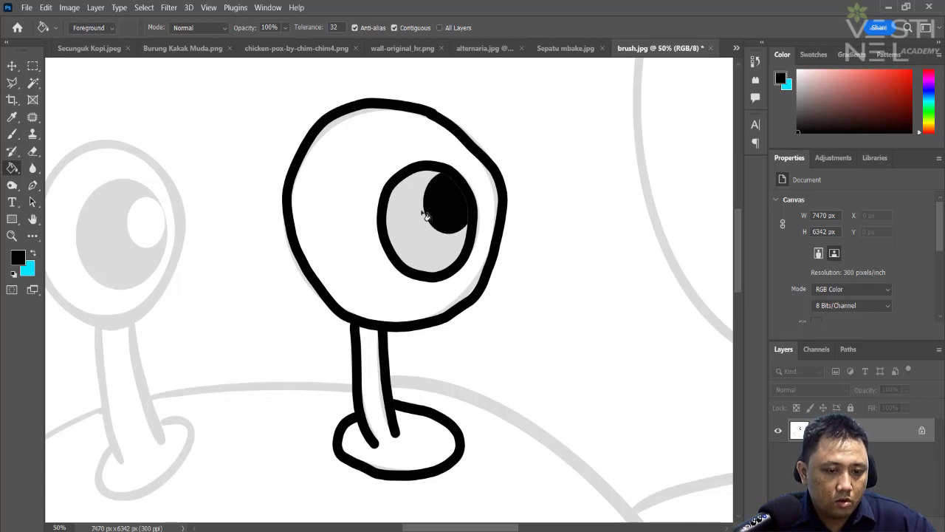
pyautogui.hotkey('ctrl', 'z')
pyautogui.click(413, 236)
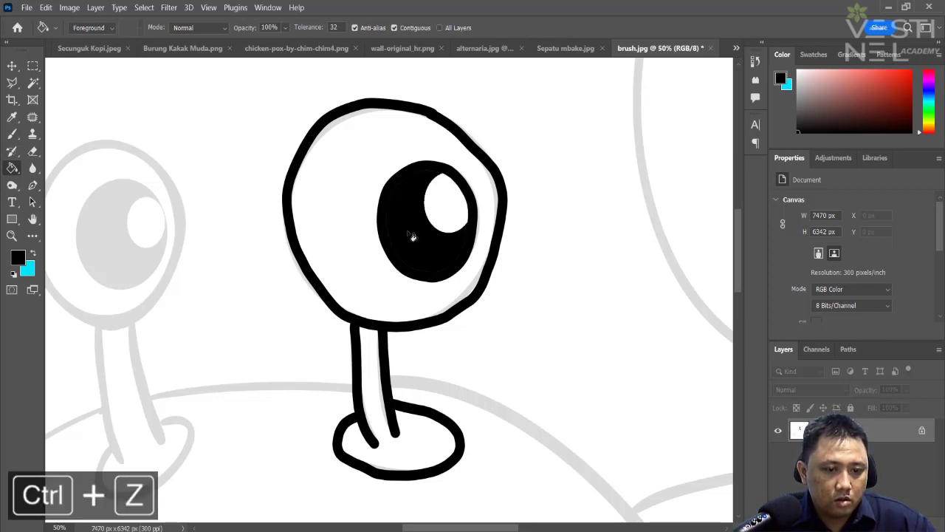
pyautogui.click(447, 221)
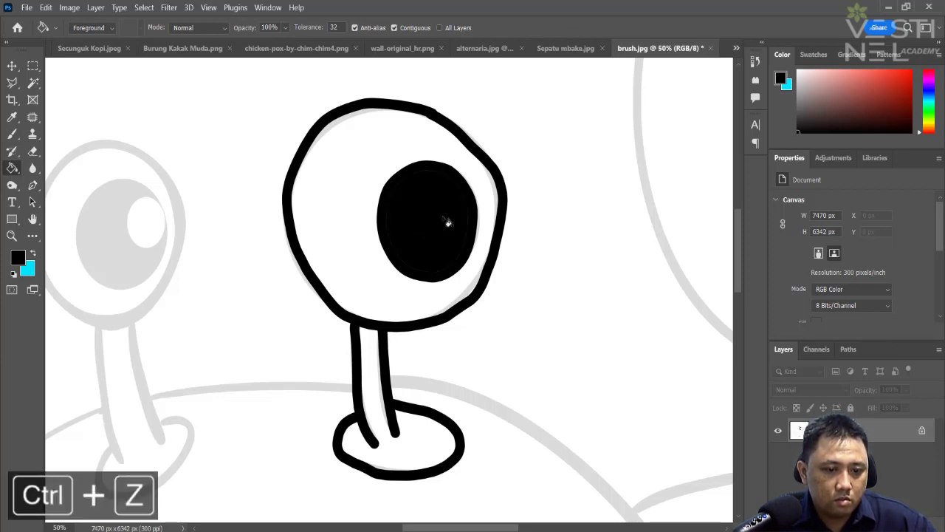
# Step: Fill an oval selection on the iris's right side with white, then deselect
pyautogui.rightClick(33, 68)
pyautogui.click(89, 78)
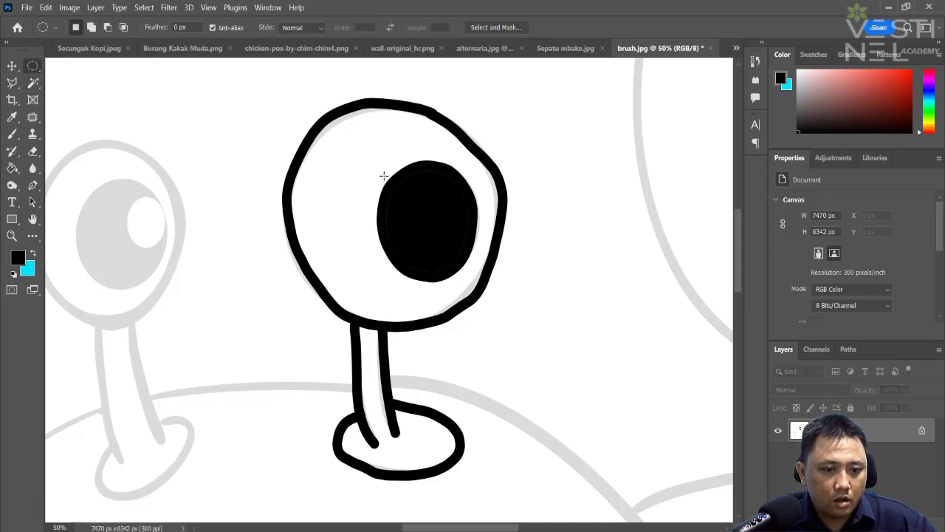
pyautogui.moveTo(415, 170); pyautogui.dragTo(476, 249)
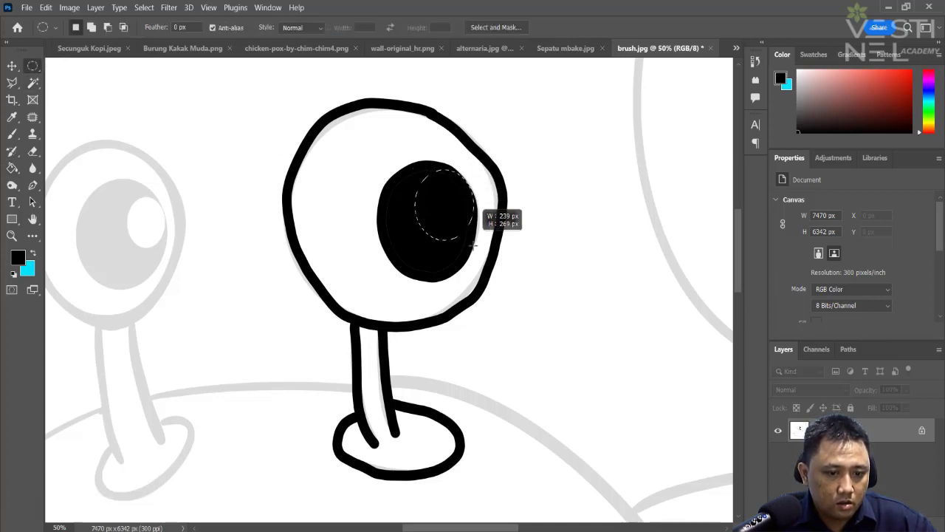
pyautogui.moveTo(476, 250); pyautogui.dragTo(478, 258)
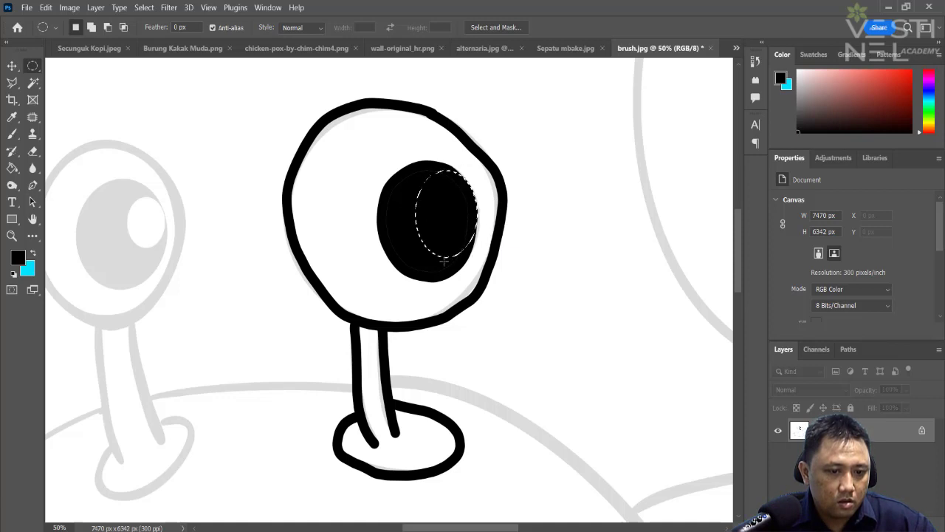
pyautogui.click(18, 256)
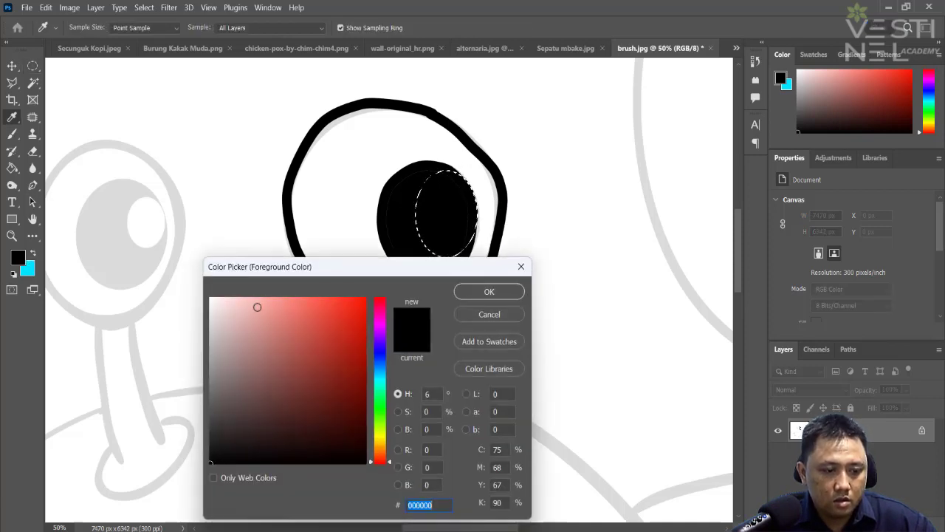
pyautogui.moveTo(258, 307); pyautogui.dragTo(210, 297)
pyautogui.click(508, 294)
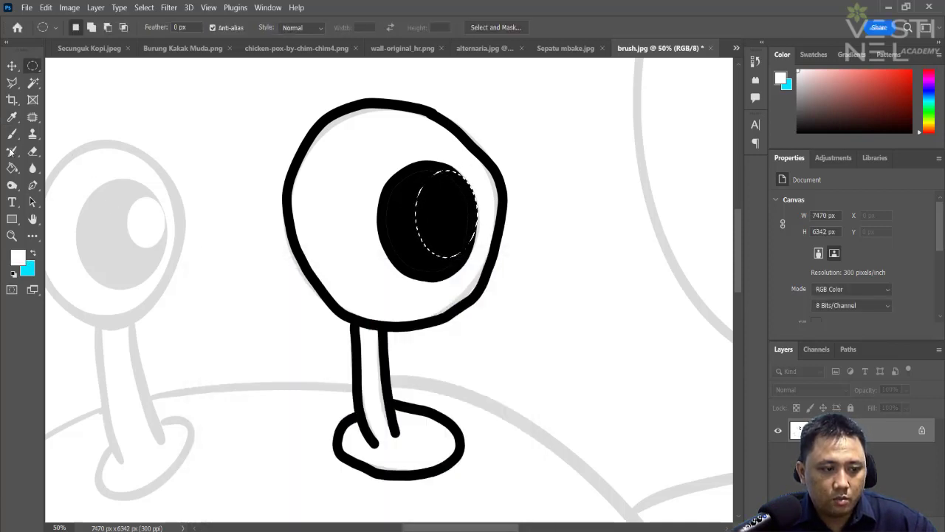
pyautogui.click(12, 169)
pyautogui.click(457, 207)
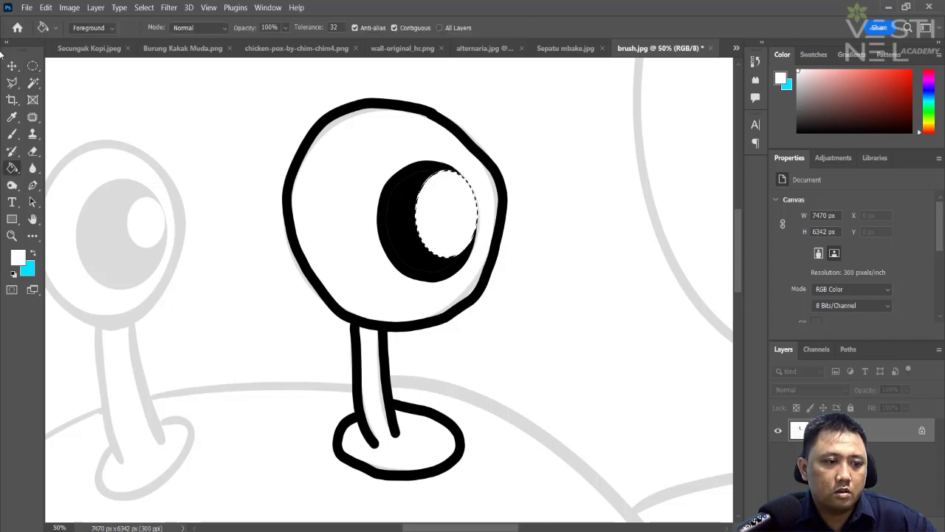
pyautogui.click(33, 65)
pyautogui.hotkey('ctrl', 'd')
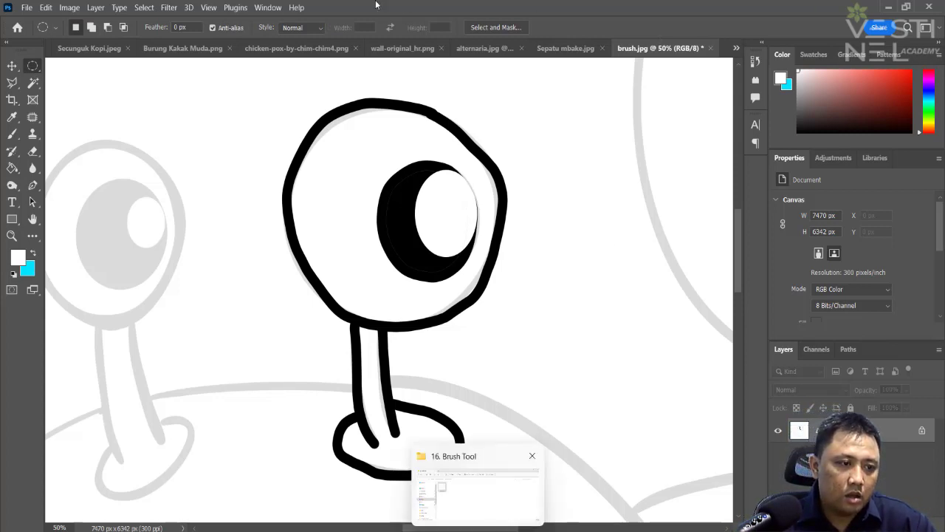
# Step: Paint a black vertical Soft Round brush line to the right of the eye
pyautogui.click(12, 133)
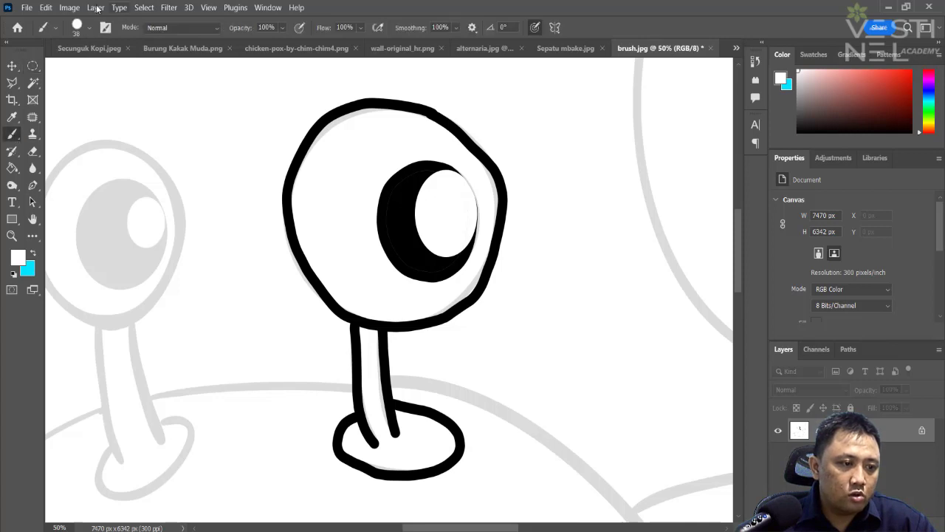
pyautogui.click(91, 29)
pyautogui.click(87, 191)
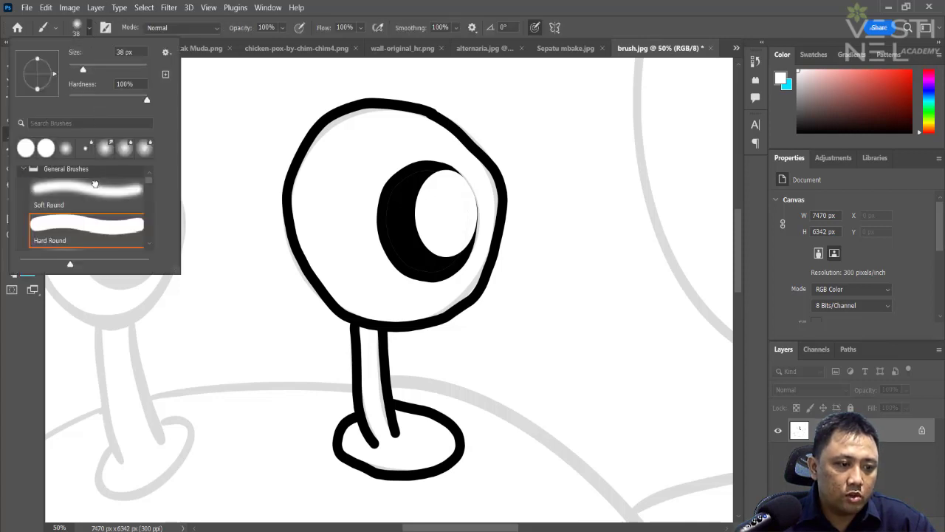
pyautogui.click(223, 231)
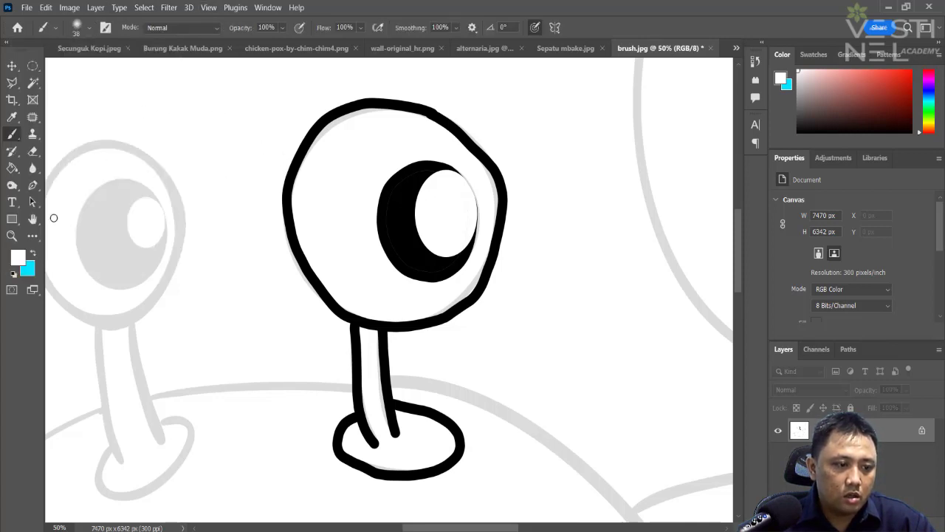
pyautogui.click(18, 257)
pyautogui.moveTo(241, 383); pyautogui.dragTo(213, 463)
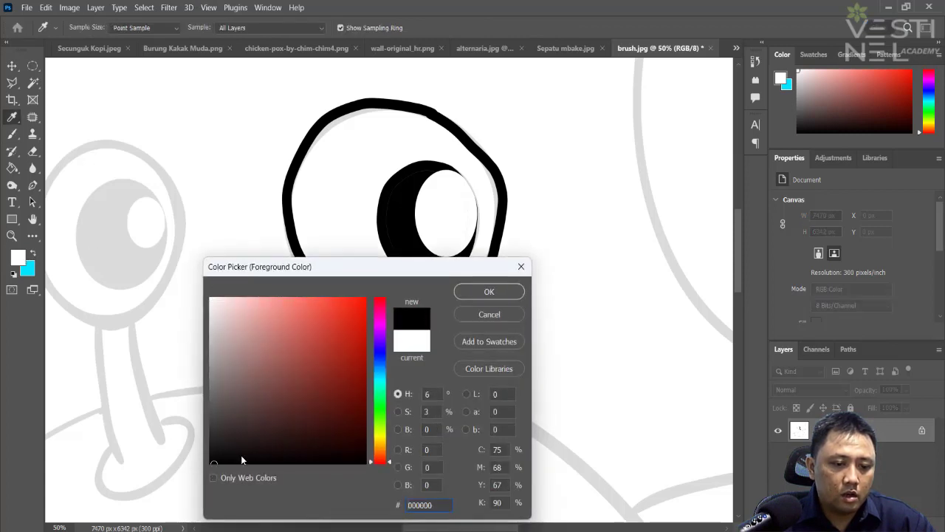
pyautogui.click(516, 294)
pyautogui.press('b')
pyautogui.moveTo(563, 127); pyautogui.dragTo(565, 298)
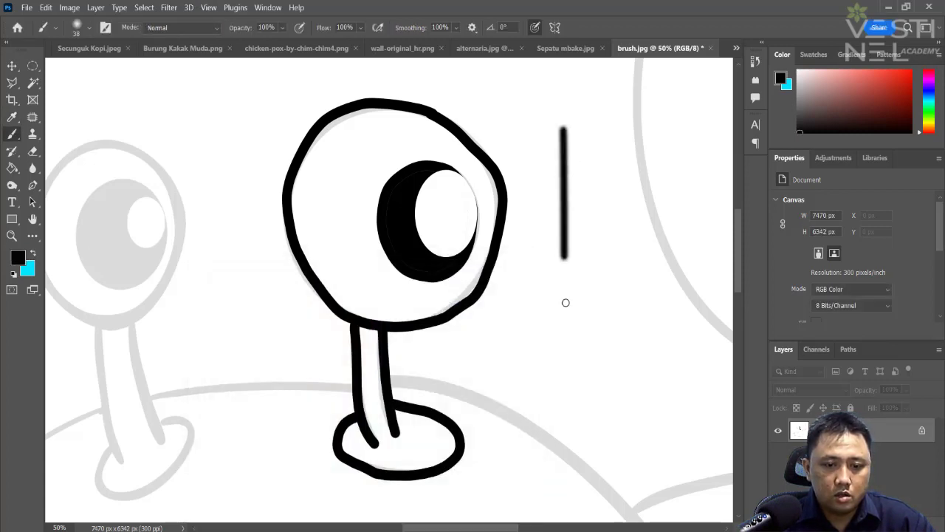
# Step: Draw a thin vertical line beside it with the KYLE Ultimate Pencil Hard brush
pyautogui.click(92, 30)
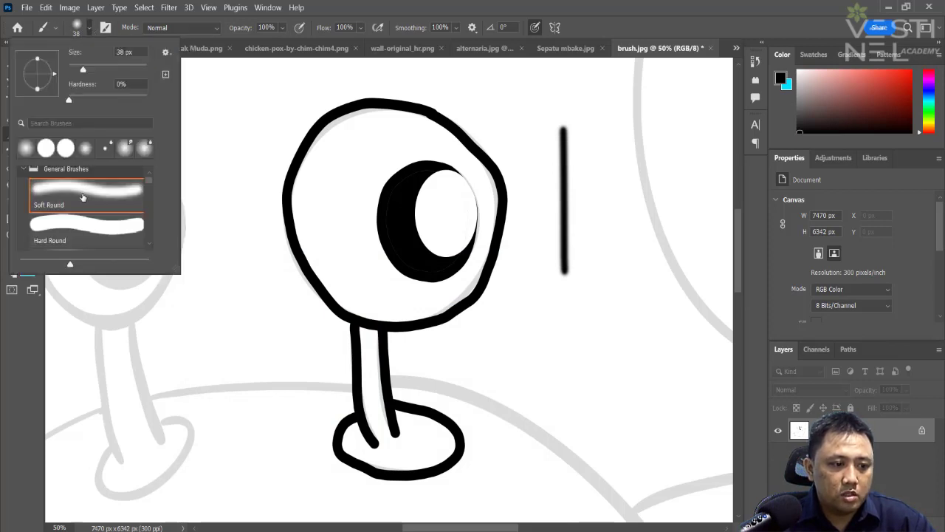
pyautogui.scroll(-1, 83, 197)
pyautogui.scroll(-1, 82, 203)
pyautogui.scroll(-2, 83, 208)
pyautogui.scroll(-1, 83, 214)
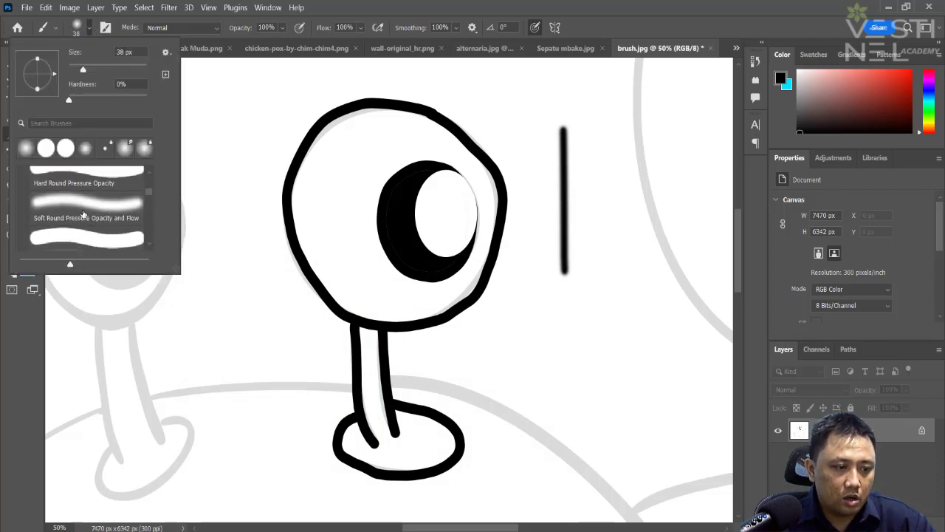
pyautogui.scroll(-2, 83, 214)
pyautogui.scroll(-2, 84, 214)
pyautogui.click(85, 212)
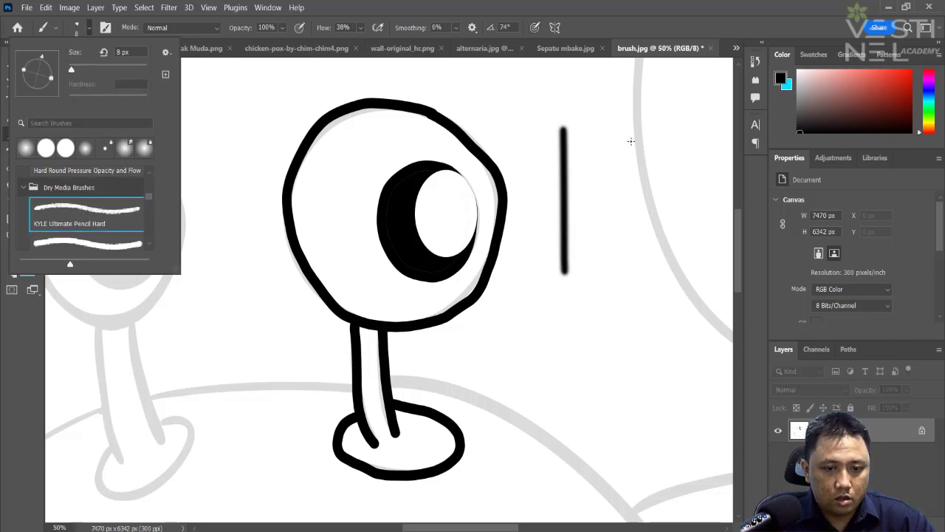
pyautogui.moveTo(598, 123); pyautogui.dragTo(601, 255)
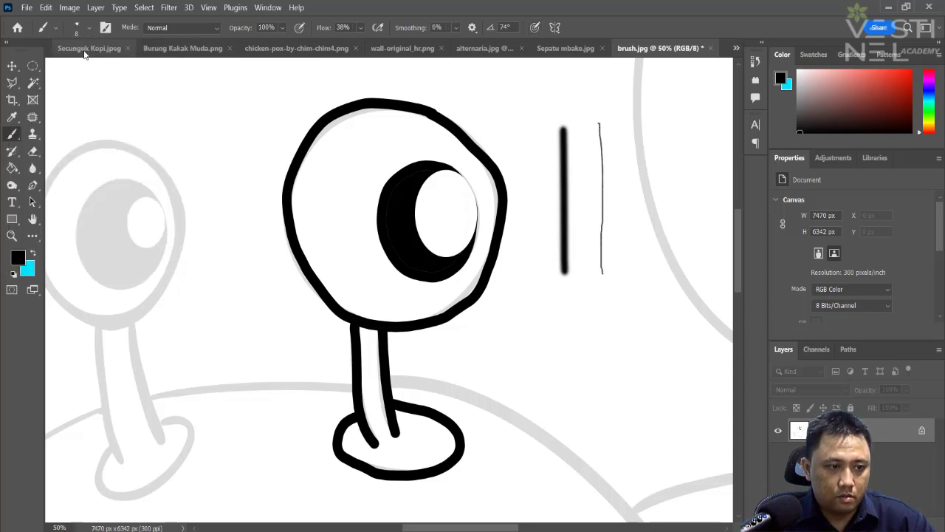
# Step: Draw a third vertical line with a 25 px charcoal pencil brush
pyautogui.click(88, 30)
pyautogui.scroll(-1, 110, 211)
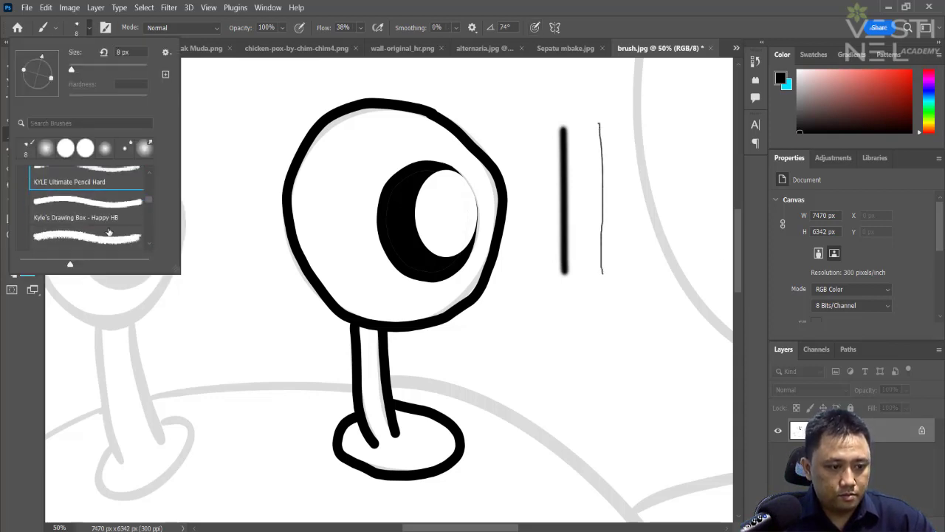
pyautogui.scroll(-1, 111, 211)
pyautogui.click(108, 214)
pyautogui.moveTo(626, 116); pyautogui.dragTo(623, 282)
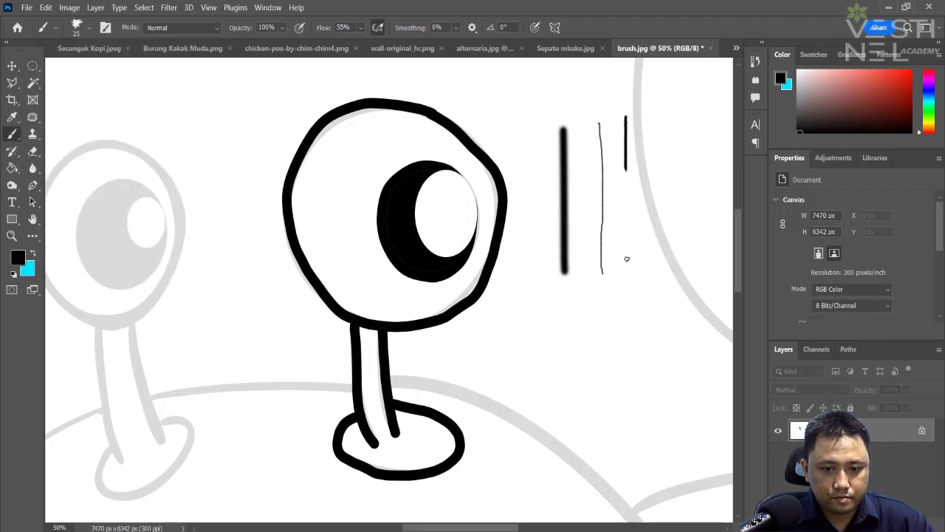
# Step: Paint a dotted stroke and crossing loop below the lines with Kyle's Screentones 38
pyautogui.click(89, 30)
pyautogui.scroll(-2, 73, 210)
pyautogui.scroll(-1, 73, 211)
pyautogui.scroll(-1, 80, 214)
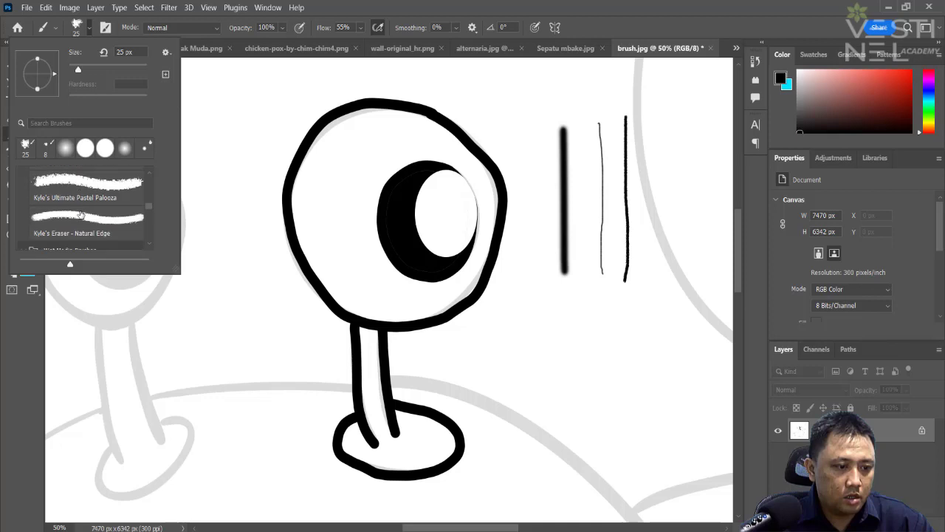
pyautogui.scroll(-1, 82, 214)
pyautogui.scroll(-2, 83, 212)
pyautogui.scroll(-2, 84, 212)
pyautogui.scroll(-1, 81, 213)
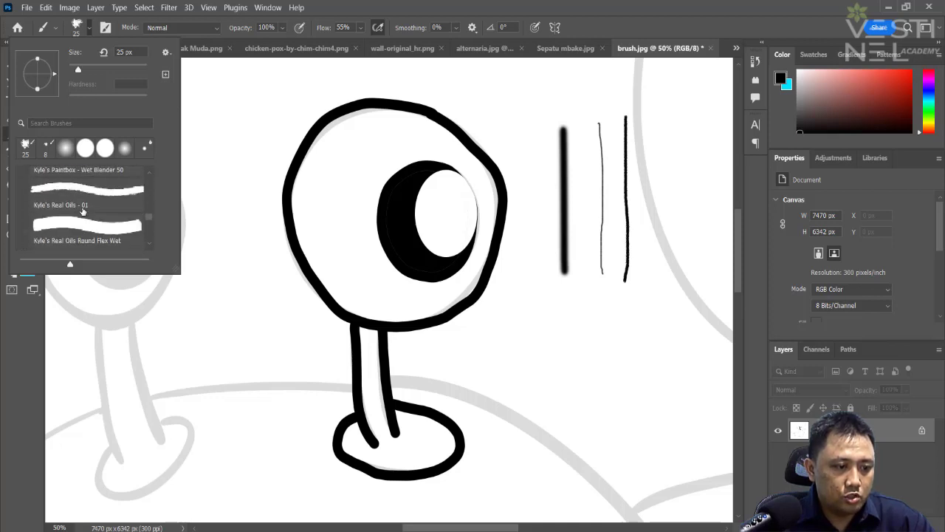
pyautogui.scroll(-1, 81, 215)
pyautogui.scroll(-1, 80, 214)
pyautogui.scroll(-1, 80, 214)
pyautogui.scroll(-1, 80, 214)
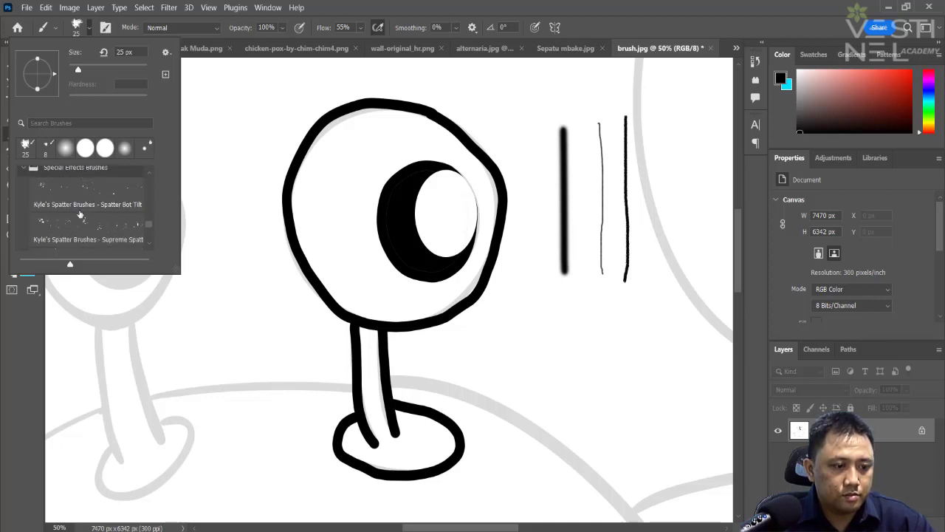
pyautogui.scroll(-1, 80, 214)
pyautogui.scroll(-1, 80, 214)
pyautogui.scroll(-1, 80, 213)
pyautogui.scroll(-1, 80, 213)
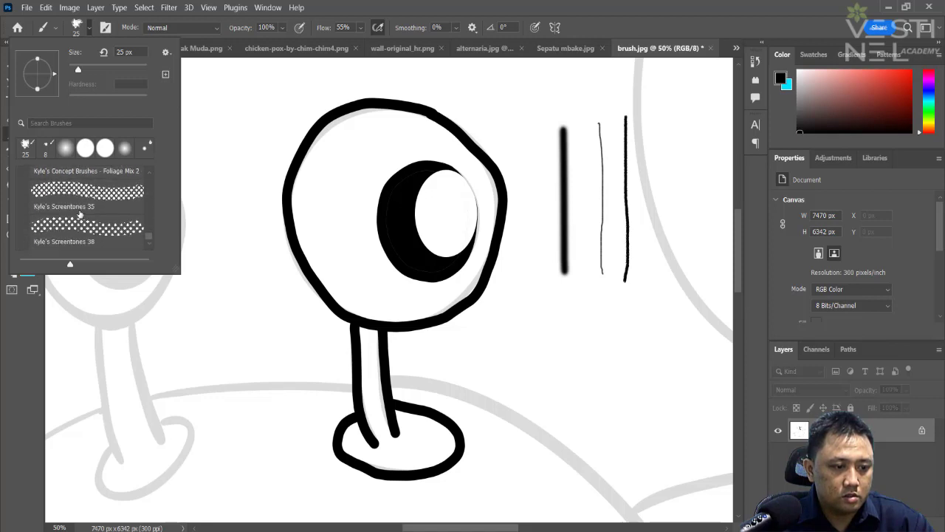
pyautogui.click(82, 222)
pyautogui.moveTo(563, 301); pyautogui.dragTo(566, 454)
pyautogui.moveTo(604, 327)
pyautogui.mouseDown()
pyautogui.moveTo(544, 406)
pyautogui.moveTo(610, 372)
pyautogui.moveTo(580, 372)
pyautogui.moveTo(583, 379)
pyautogui.mouseUp()
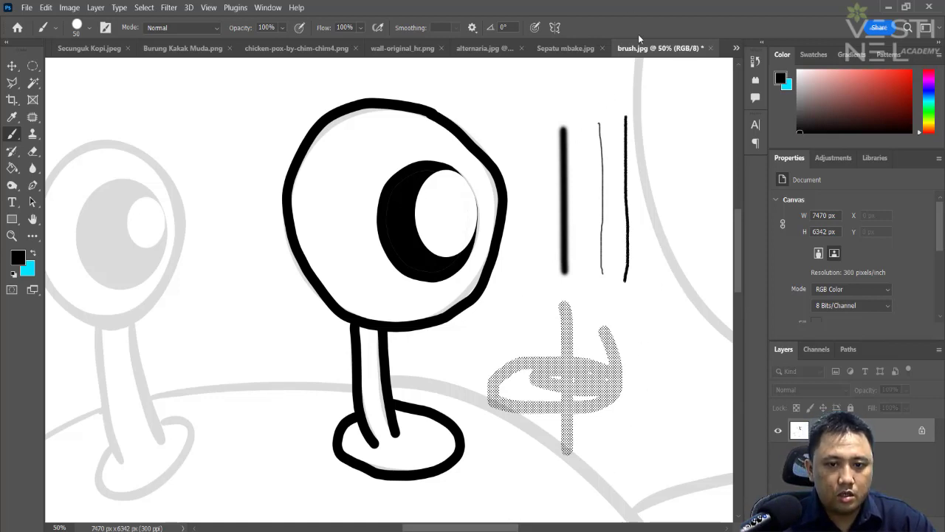
# Step: Close All documents, declining to save brush.jpg, wall-original_hr.png, Secunguk Kopi.jpeg and the others
pyautogui.rightClick(660, 48)
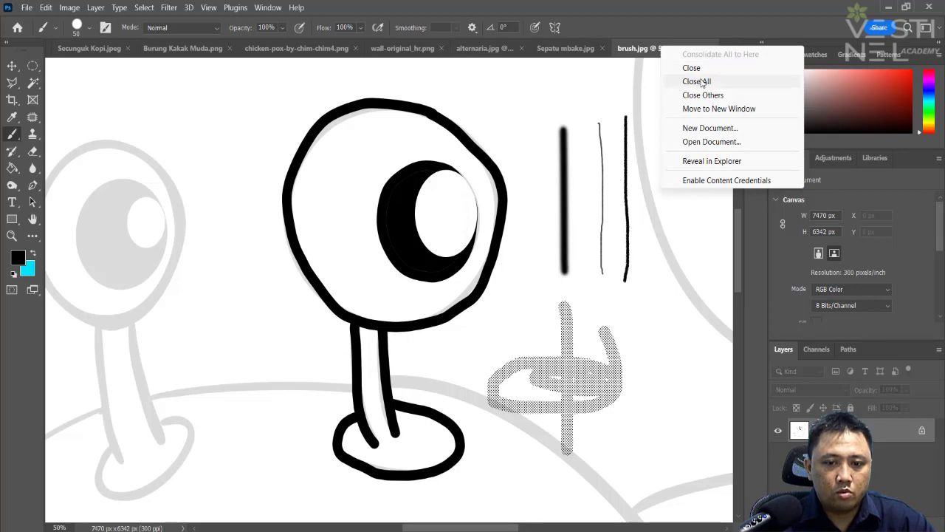
pyautogui.click(703, 82)
pyautogui.click(500, 214)
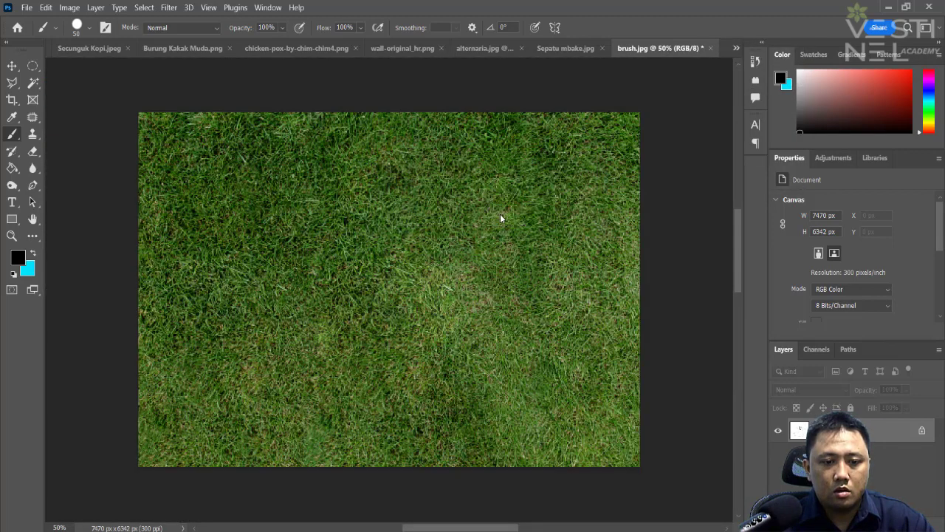
pyautogui.click(500, 214)
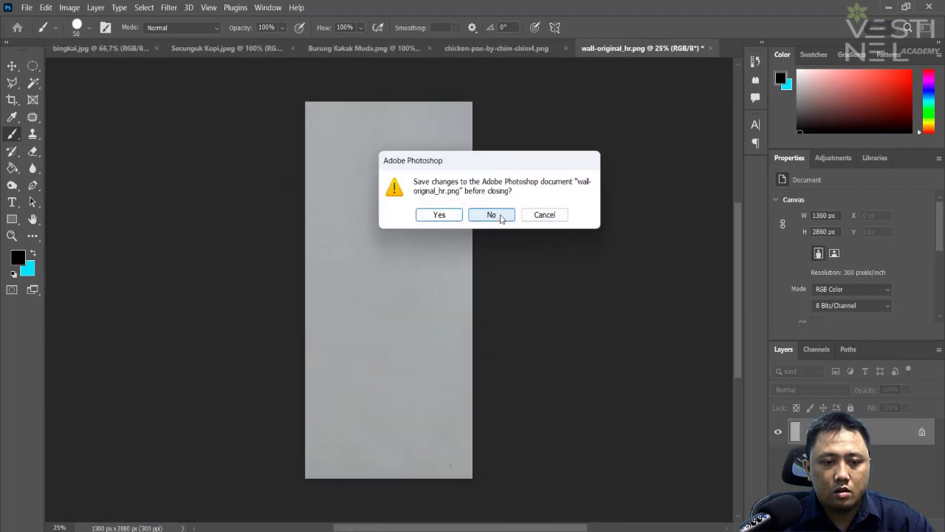
pyautogui.click(500, 214)
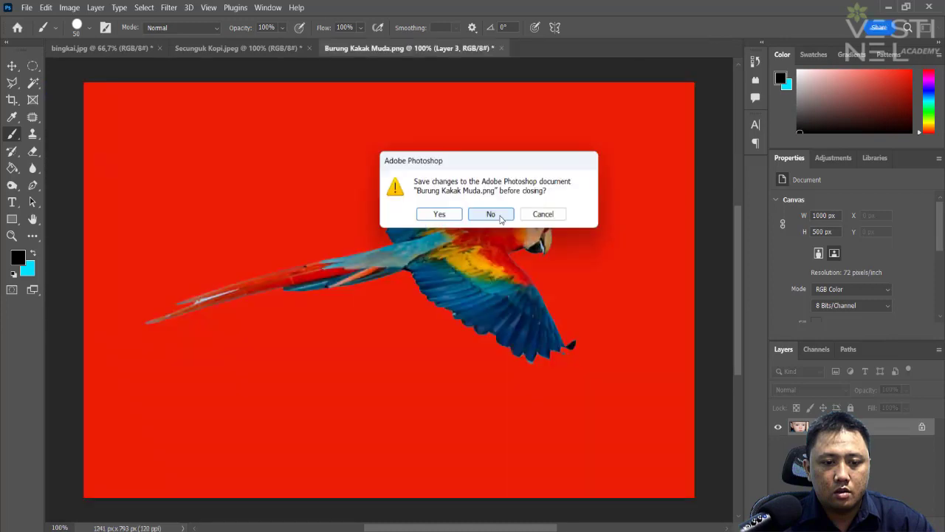
pyautogui.click(499, 215)
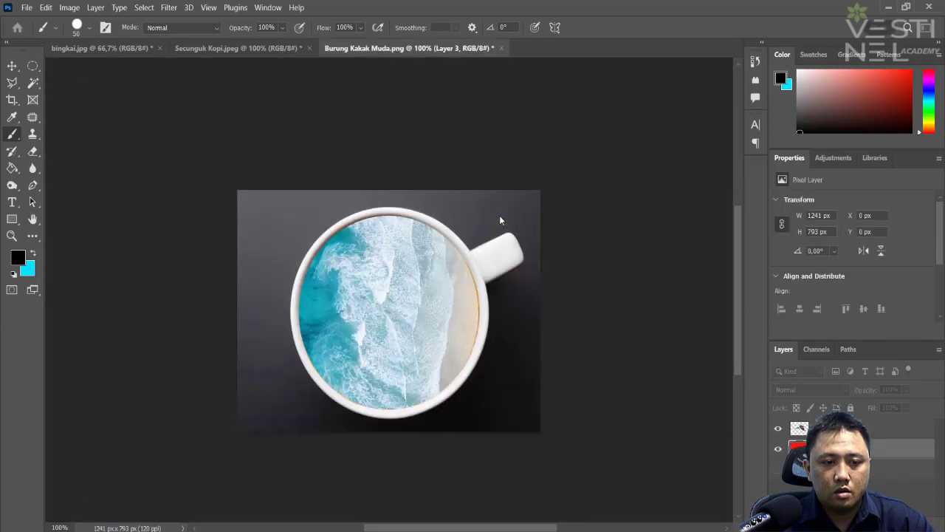
pyautogui.click(499, 215)
pyautogui.click(500, 215)
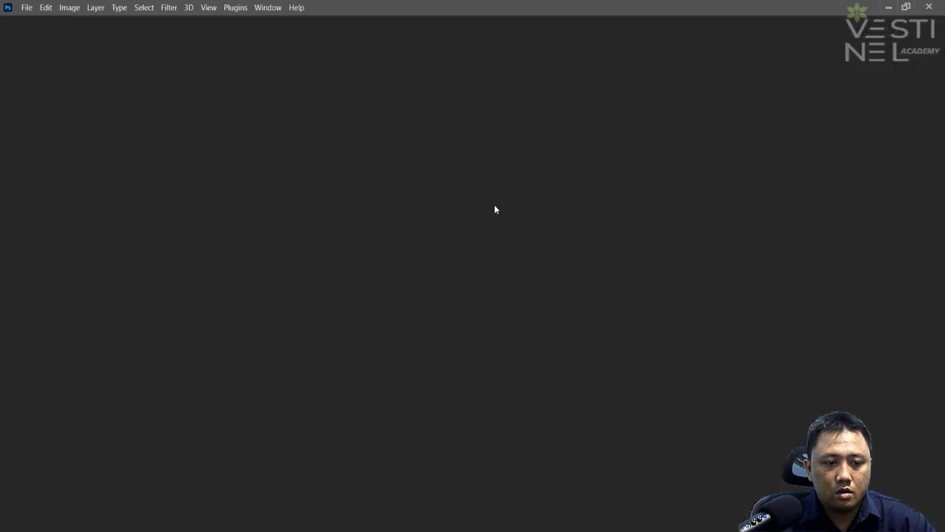
# Step: Open bastliga.png from Diklat Photoshop's 17. Pencil Tool folder in Photoshop
pyautogui.hotkey('alt', 'Tab')
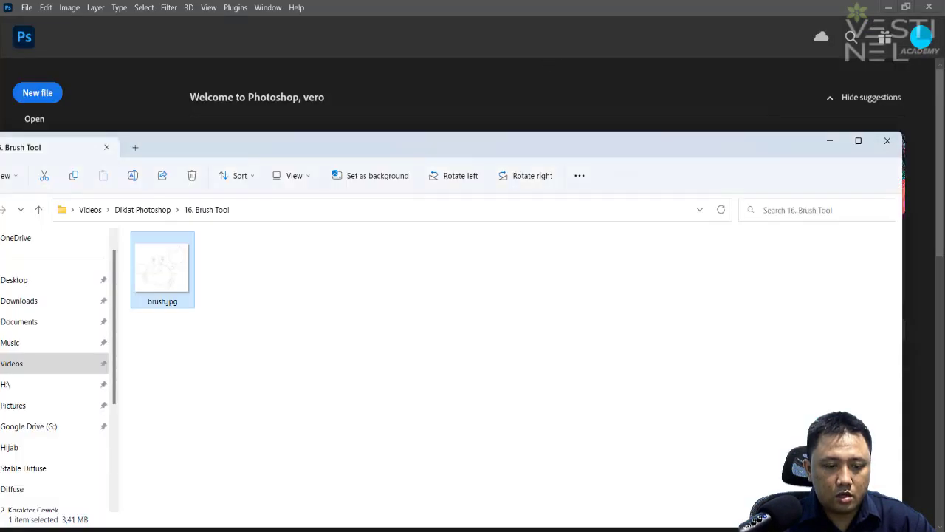
pyautogui.click(152, 211)
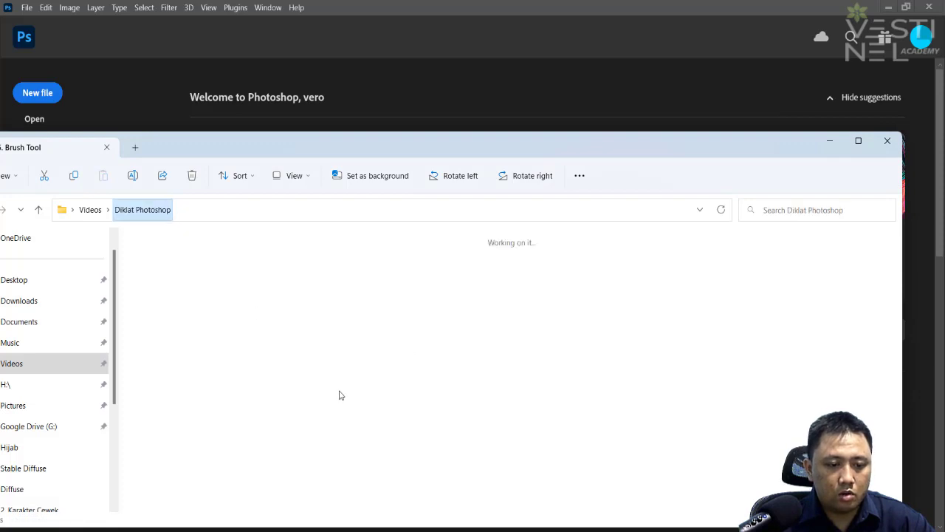
pyautogui.doubleClick(510, 369)
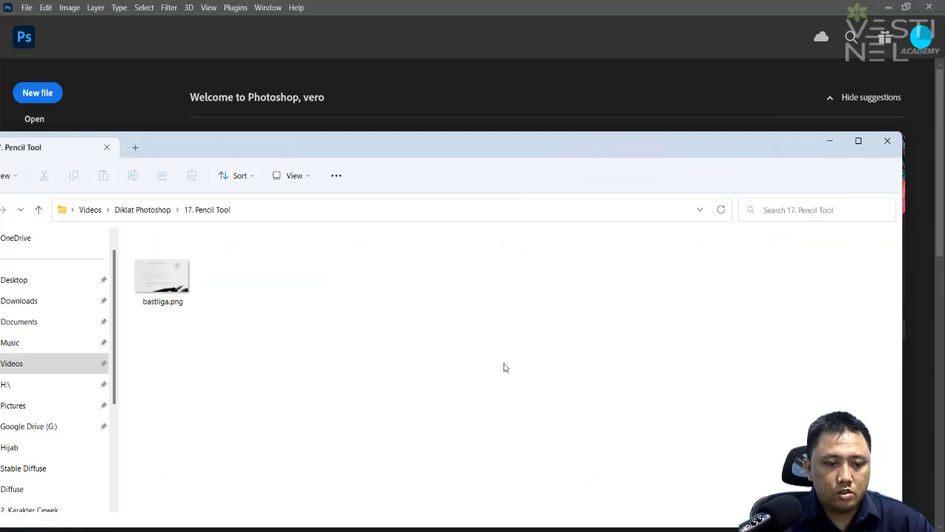
pyautogui.moveTo(177, 280); pyautogui.dragTo(453, 104)
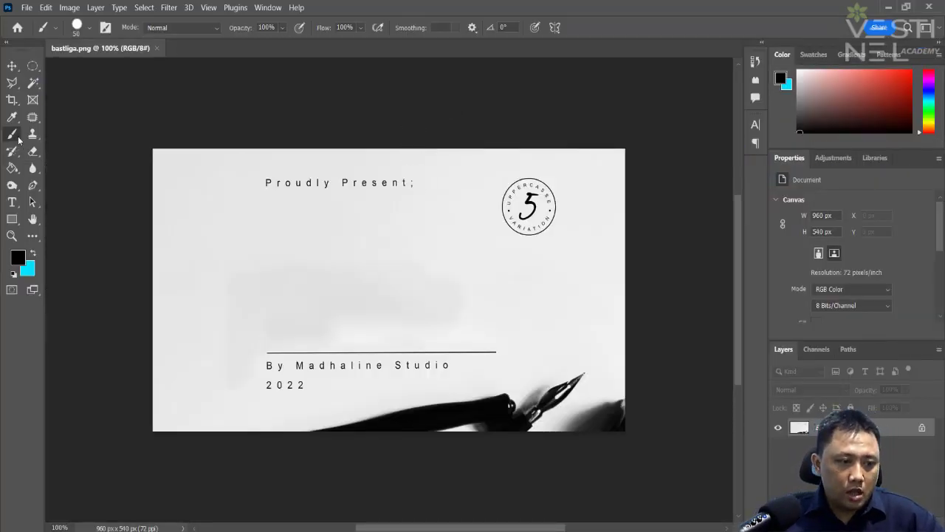
# Step: Switch to the Pencil tool with a Hard Round tip
pyautogui.rightClick(11, 136)
pyautogui.click(63, 146)
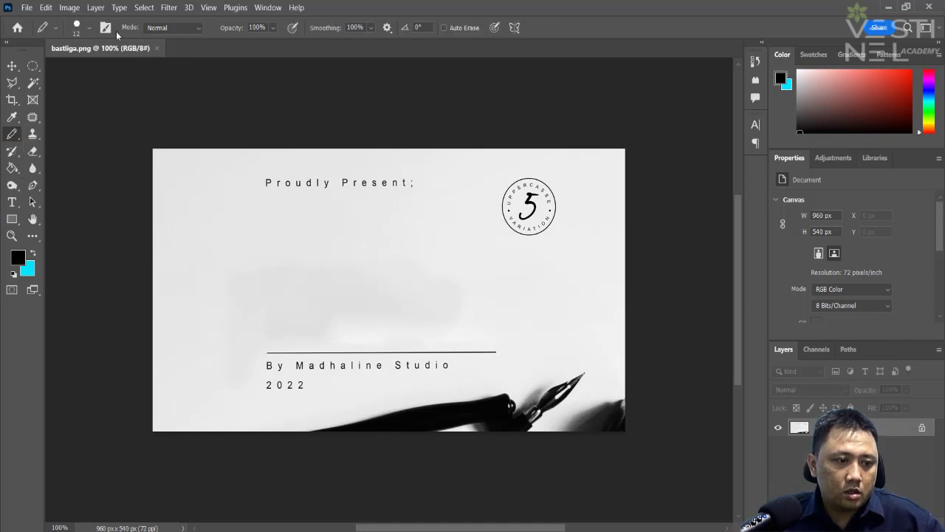
pyautogui.click(89, 28)
pyautogui.click(89, 68)
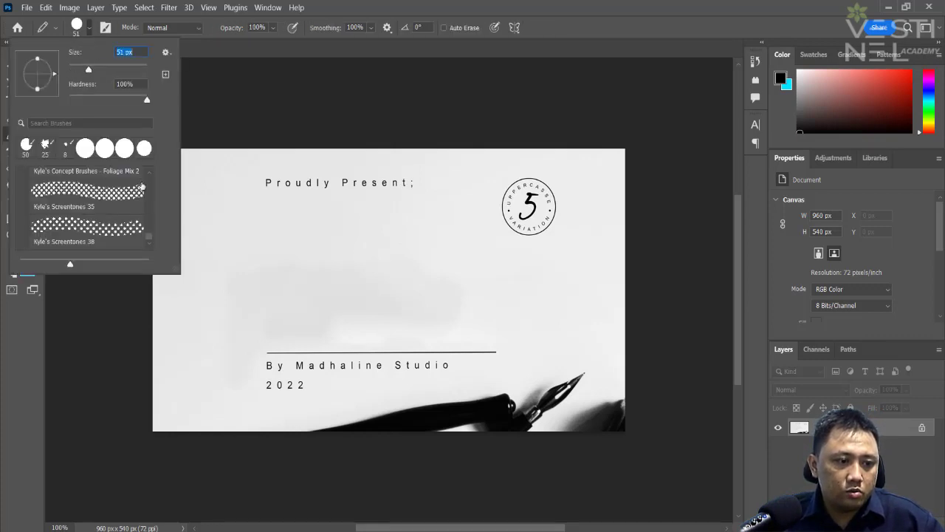
pyautogui.scroll(-1, 140, 214)
pyautogui.moveTo(151, 232); pyautogui.dragTo(152, 175)
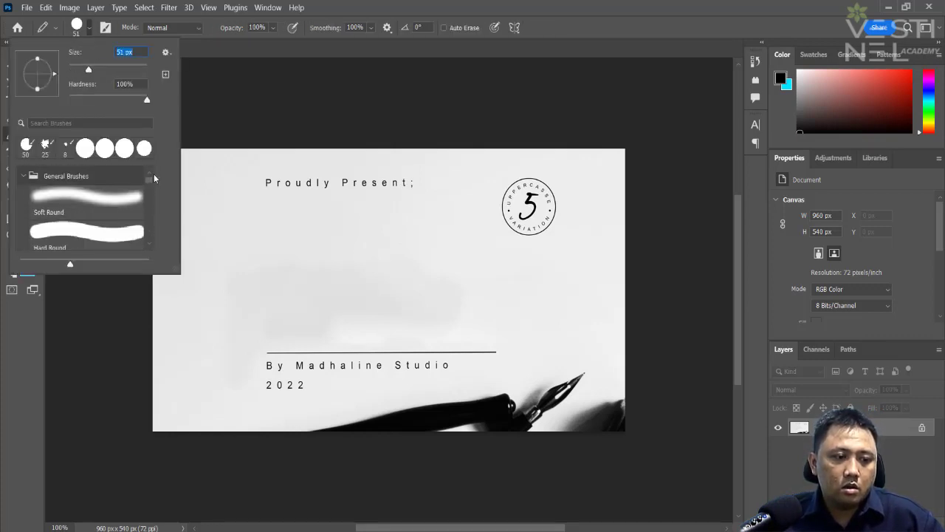
pyautogui.click(74, 230)
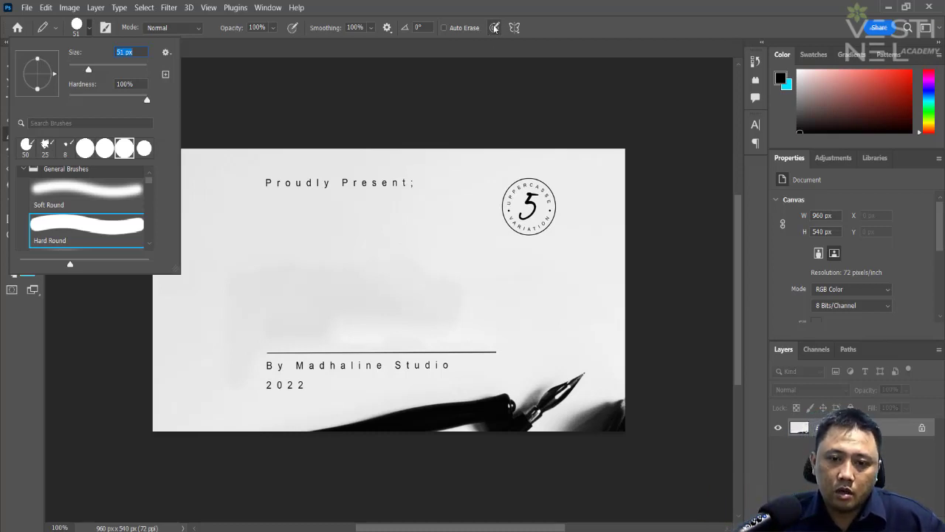
pyautogui.click(494, 28)
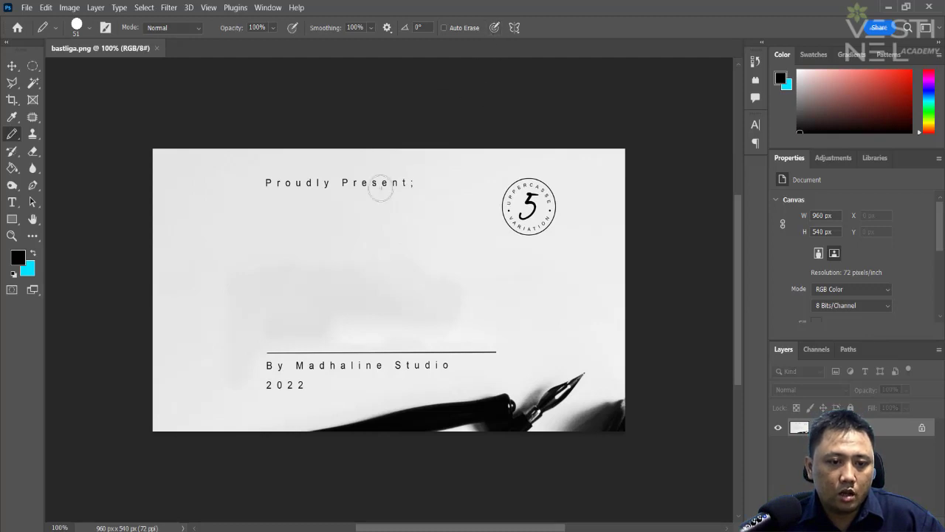
# Step: Draw the L's vertical stroke and crossbar with an 18 px pencil tip
pyautogui.click(89, 30)
pyautogui.click(73, 68)
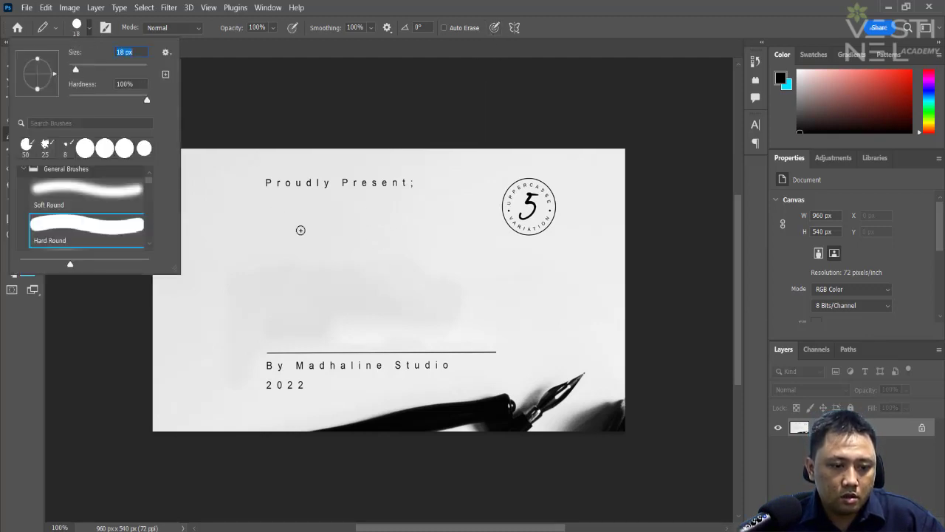
pyautogui.click(384, 205)
pyautogui.moveTo(383, 205); pyautogui.dragTo(410, 314)
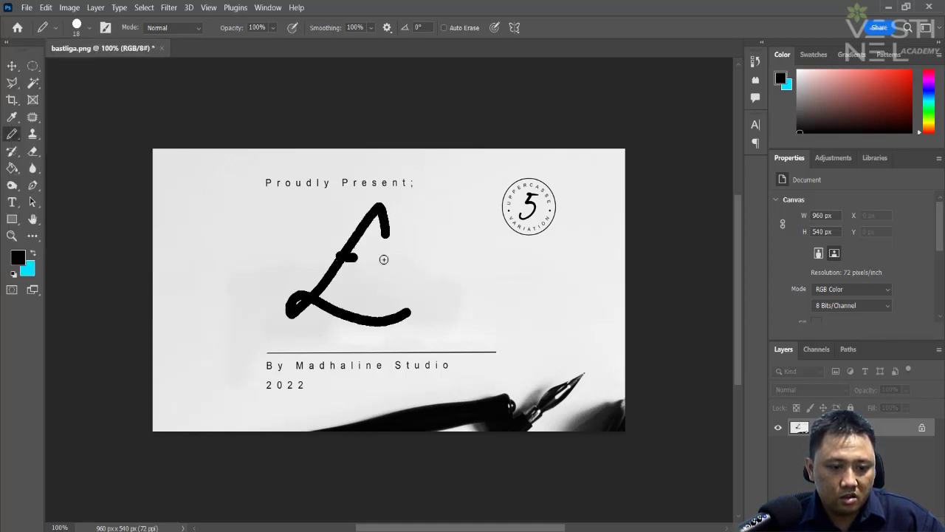
pyautogui.moveTo(383, 260)
pyautogui.mouseDown()
pyautogui.moveTo(388, 284)
pyautogui.moveTo(509, 204)
pyautogui.mouseUp()
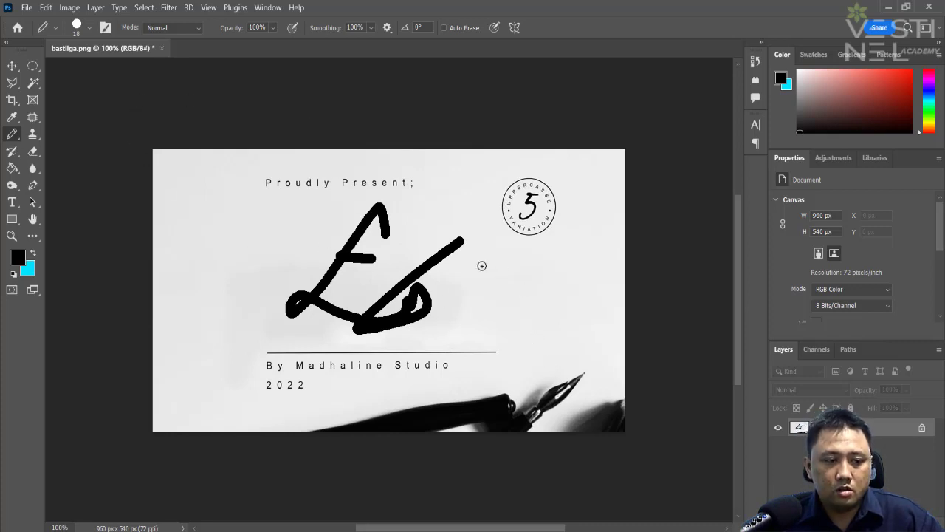
# Step: Draw a < stroke and a looping y-shaped stroke at 12 px to the right
pyautogui.click(90, 29)
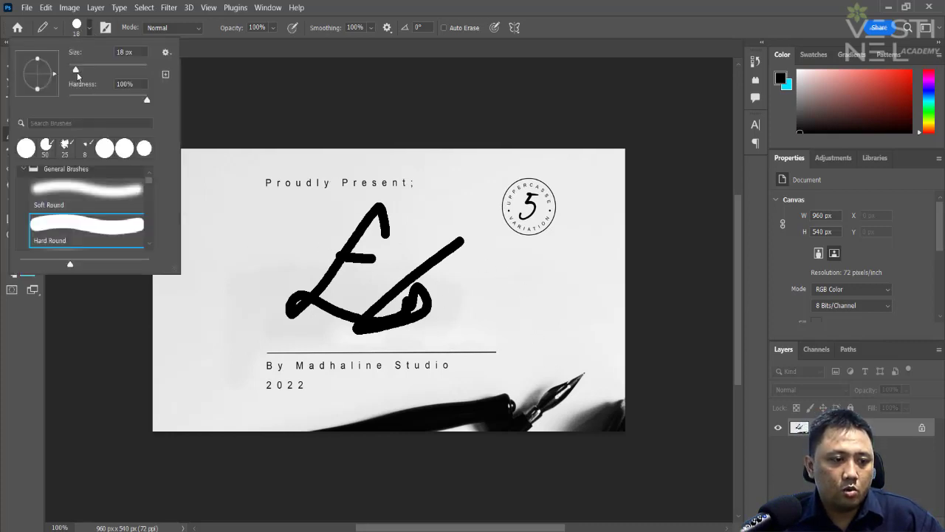
pyautogui.click(73, 70)
pyautogui.click(553, 265)
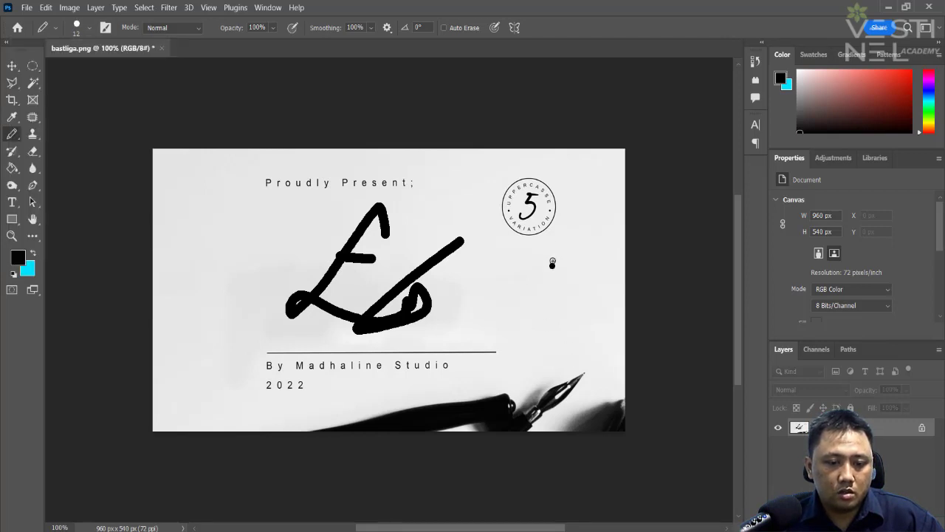
pyautogui.moveTo(554, 258); pyautogui.dragTo(536, 326)
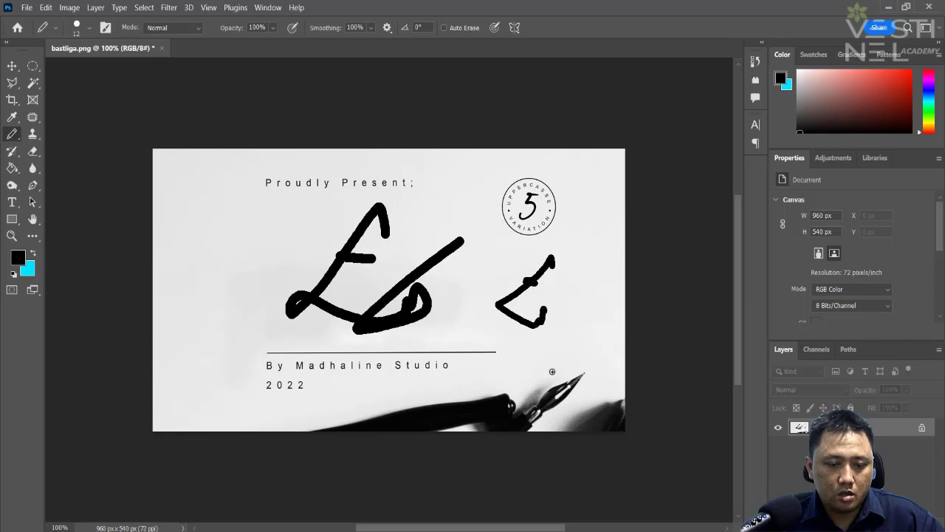
pyautogui.moveTo(550, 310); pyautogui.dragTo(595, 316)
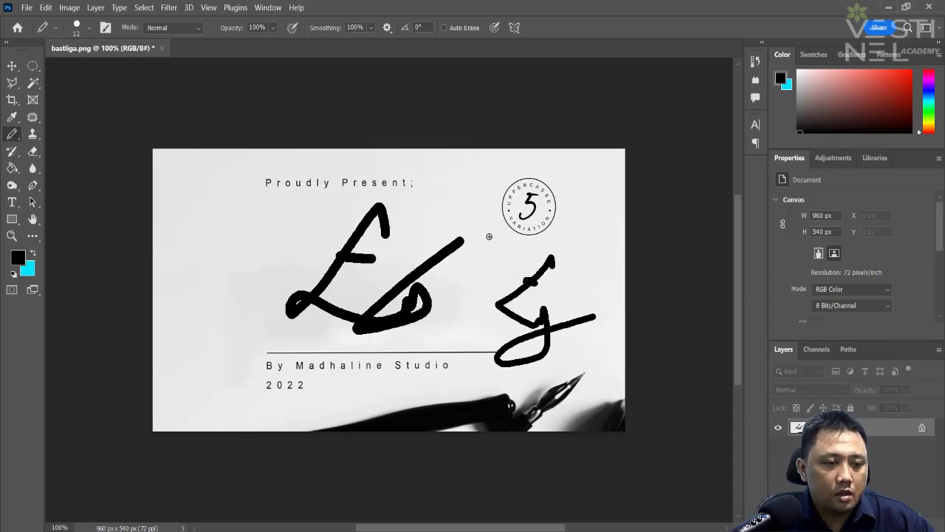
# Step: In File Explorer, go from Diklat Photoshop into the 18. Stamp Tool folder
pyautogui.hotkey('alt', 'Tab')
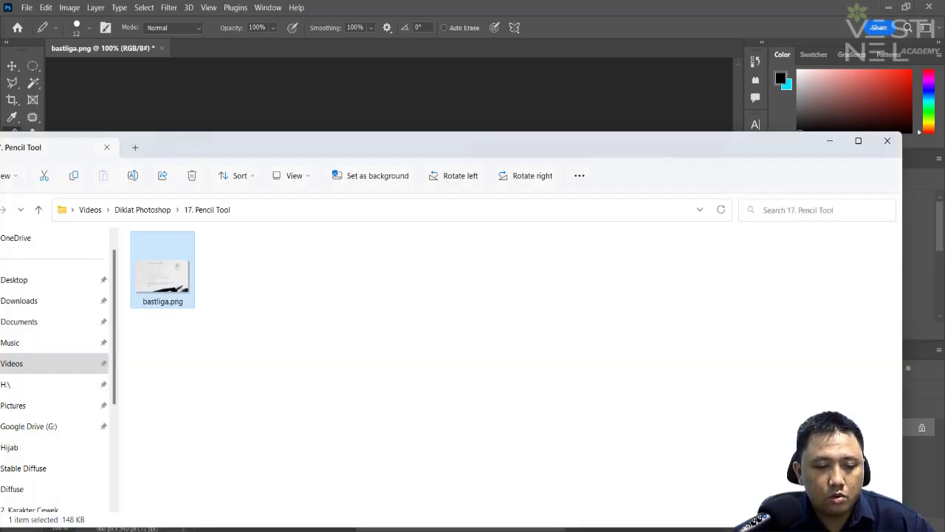
pyautogui.click(142, 210)
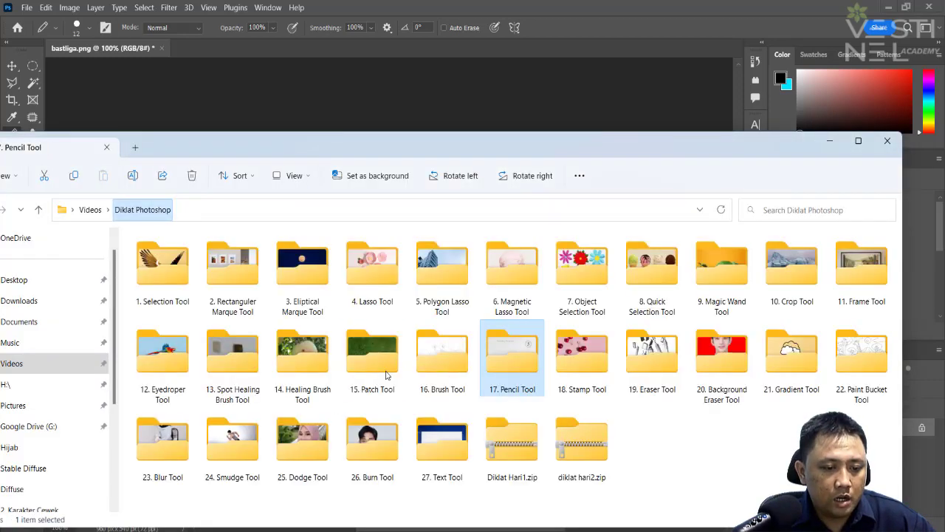
pyautogui.doubleClick(556, 375)
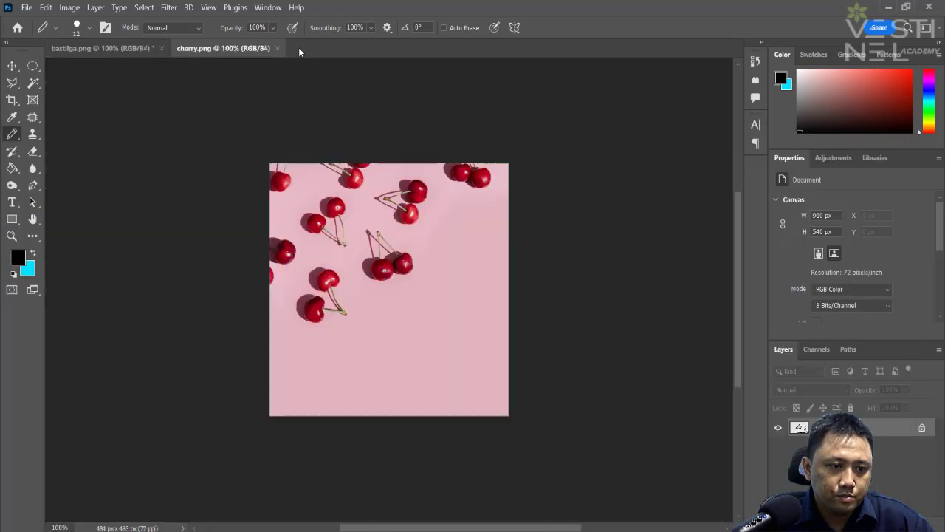
# Step: With the Clone Stamp, sample the left cherry pair, stamp a trial copy, and undo it
pyautogui.click(32, 134)
pyautogui.rightClick(31, 135)
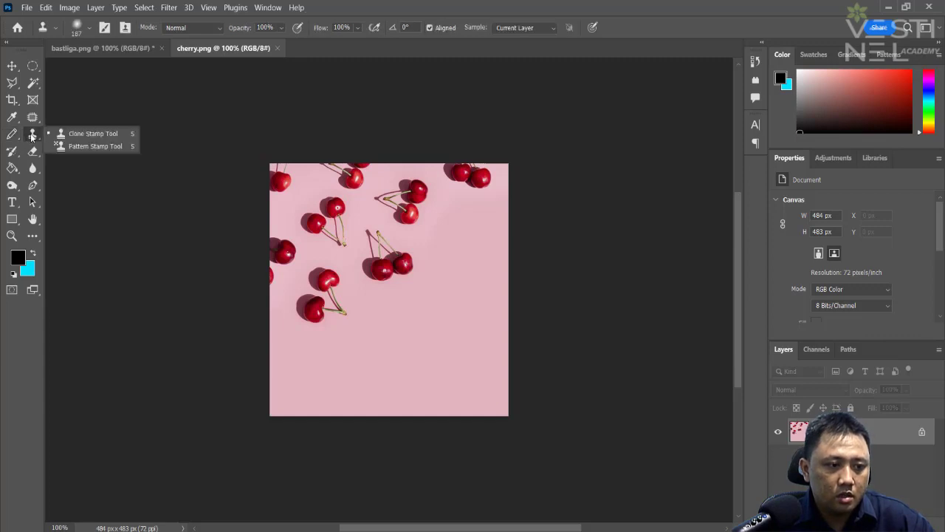
pyautogui.click(78, 136)
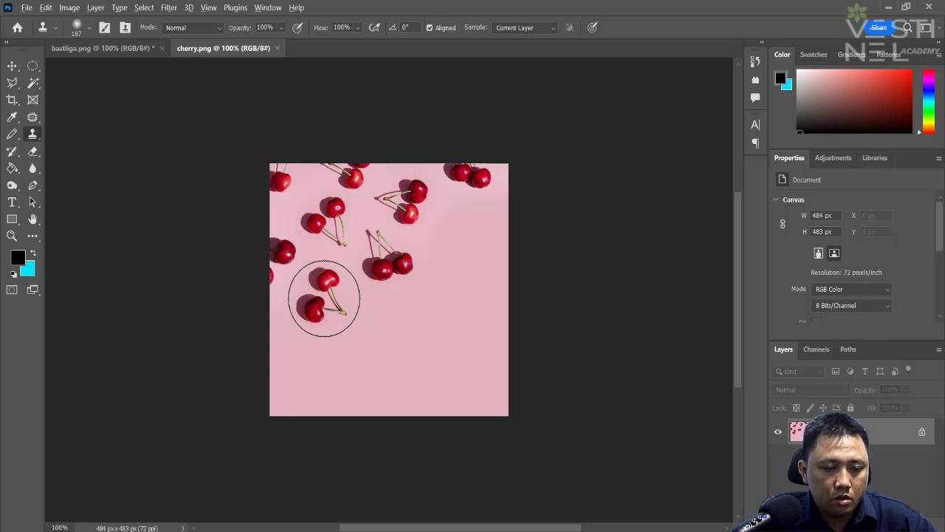
pyautogui.keyDown('alt'); pyautogui.click(323, 297); pyautogui.keyUp('alt')
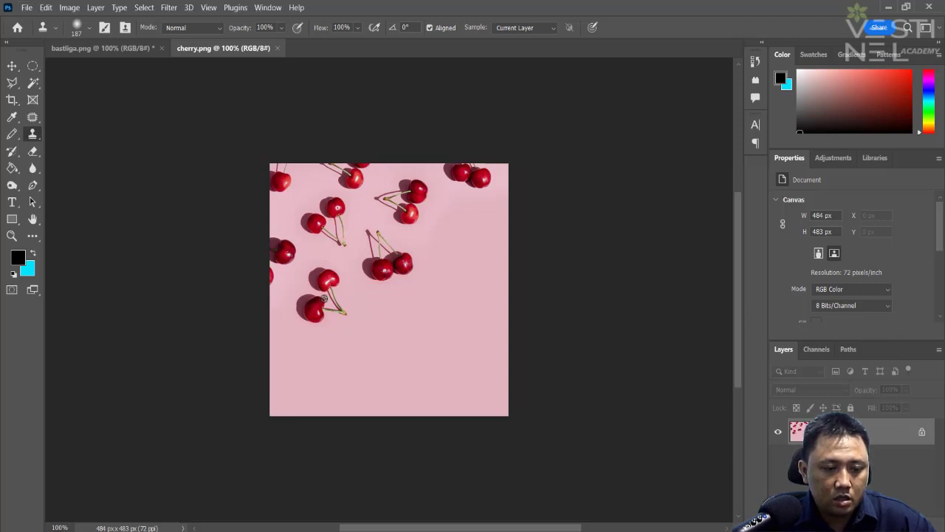
pyautogui.moveTo(316, 319); pyautogui.dragTo(311, 374)
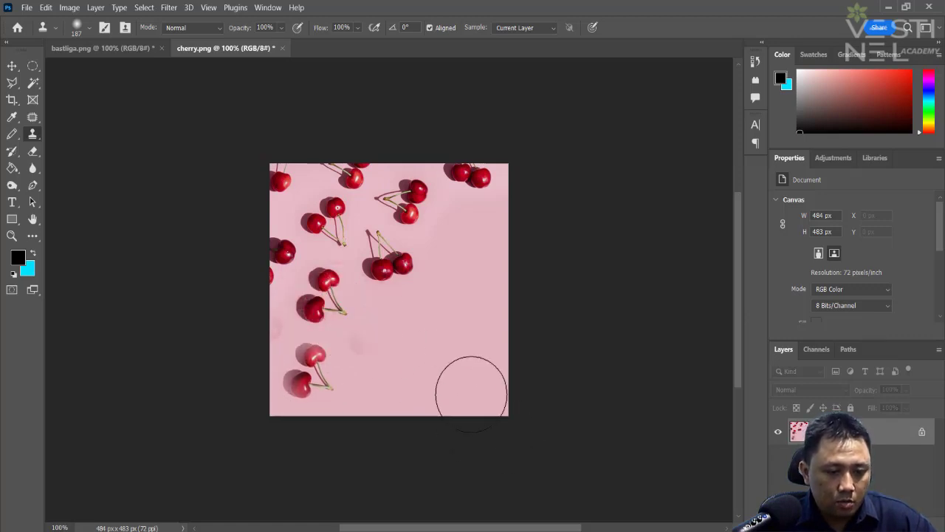
pyautogui.hotkey('ctrl', 'z')
pyautogui.hotkey('ctrl', 'z')
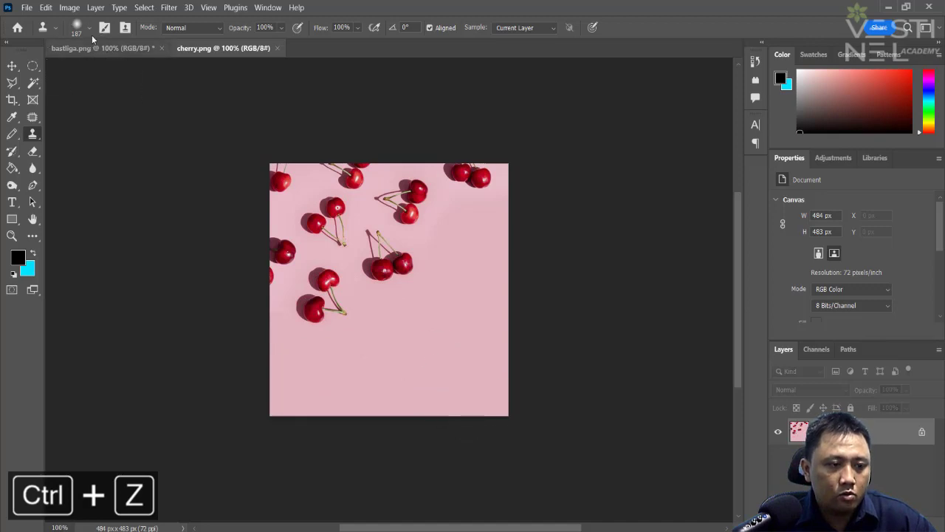
# Step: Using a hard round Clone Stamp brush, paint a cloned cherry pair at the lower left
pyautogui.click(89, 28)
pyautogui.click(101, 222)
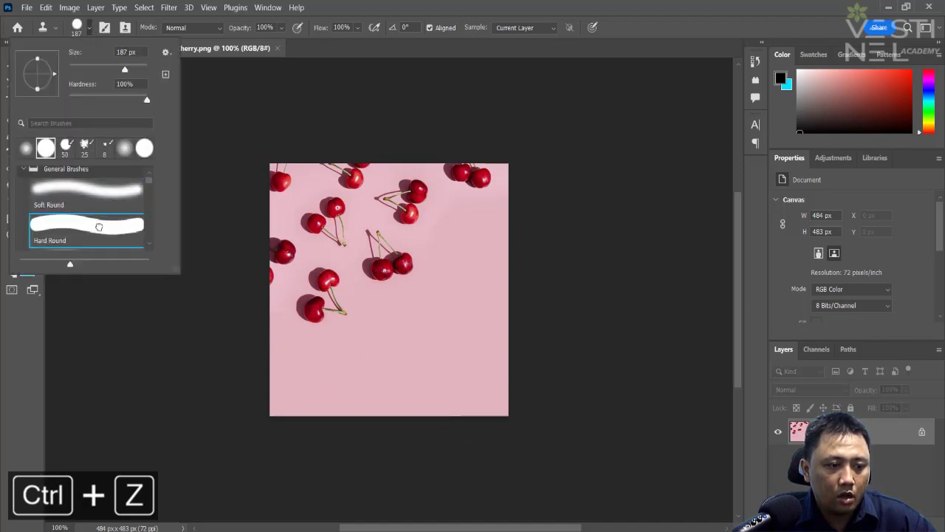
pyautogui.click(285, 367)
pyautogui.hotkey('ctrl', 'z')
pyautogui.click(318, 294)
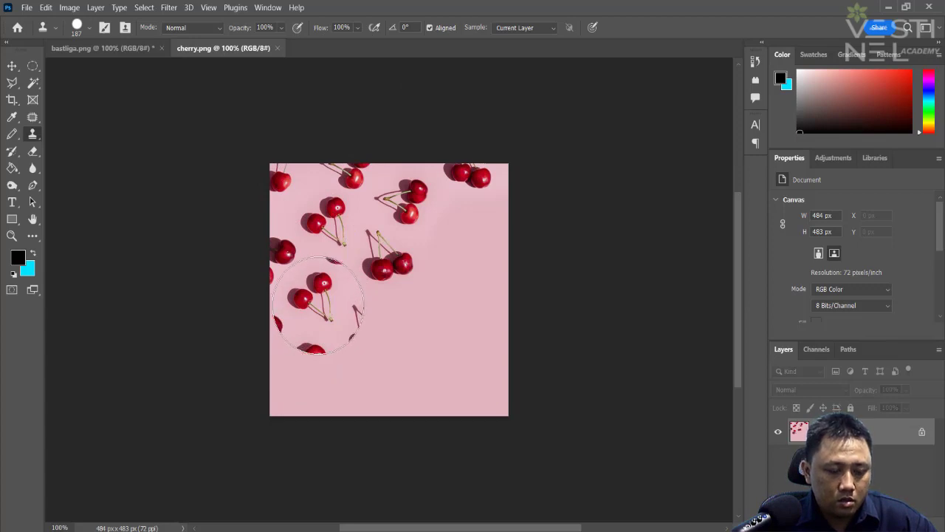
pyautogui.click(318, 305)
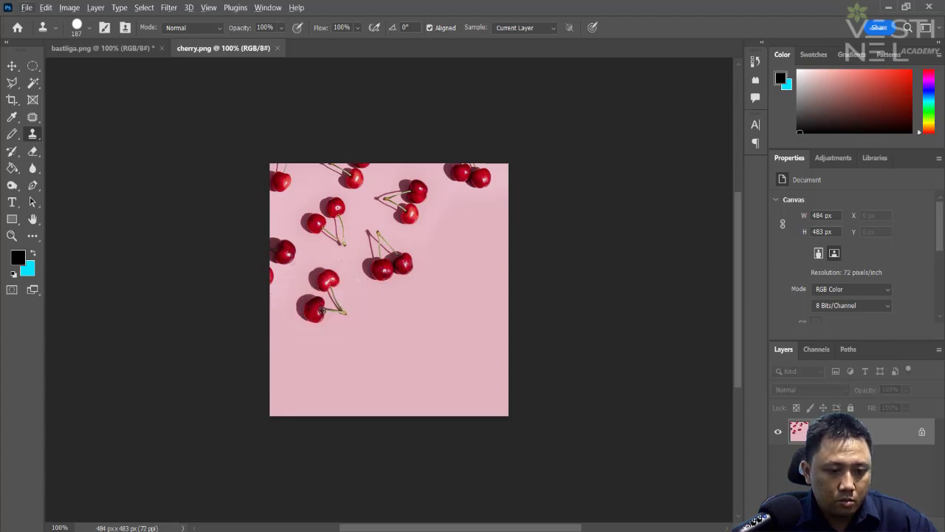
pyautogui.click(322, 310)
pyautogui.click(322, 308)
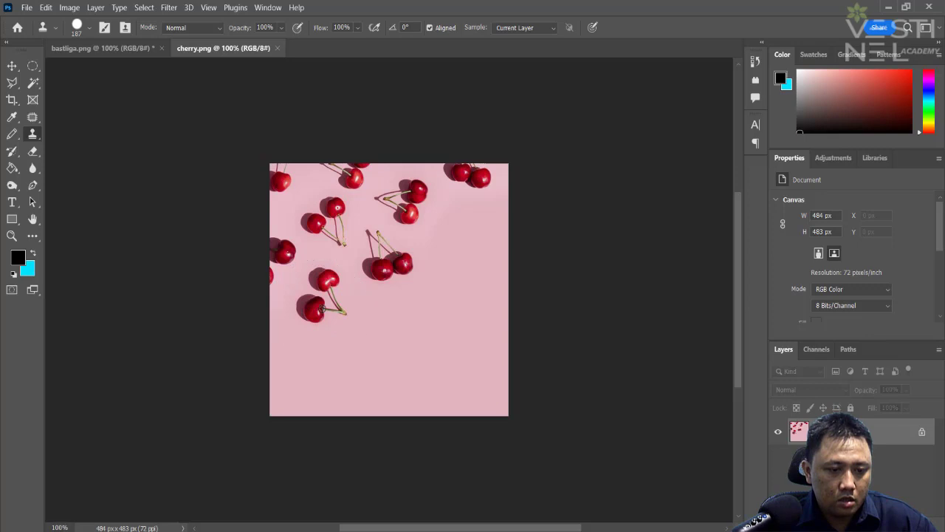
pyautogui.moveTo(322, 309); pyautogui.dragTo(306, 380)
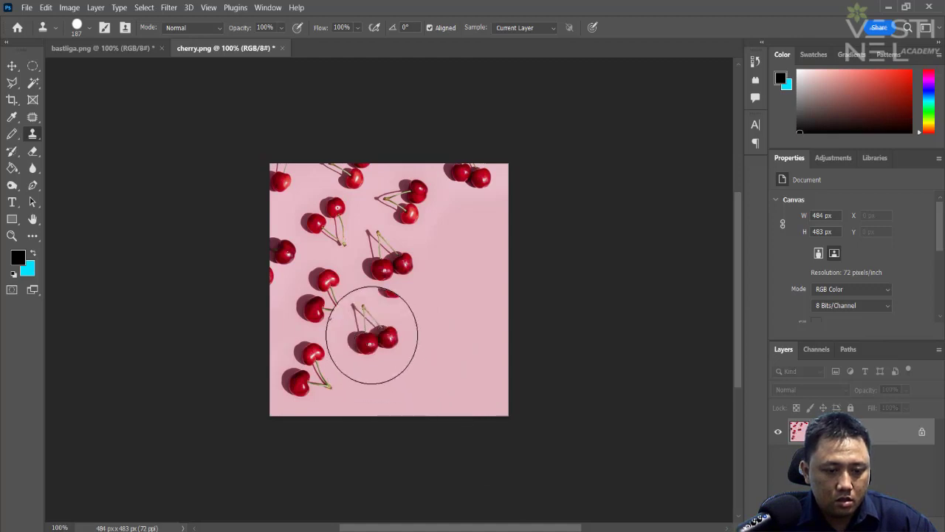
# Step: Stamp cherry pairs at bottom centre, right of centre and near the right edge
pyautogui.keyDown('alt'); pyautogui.click(313, 375); pyautogui.keyUp('alt')
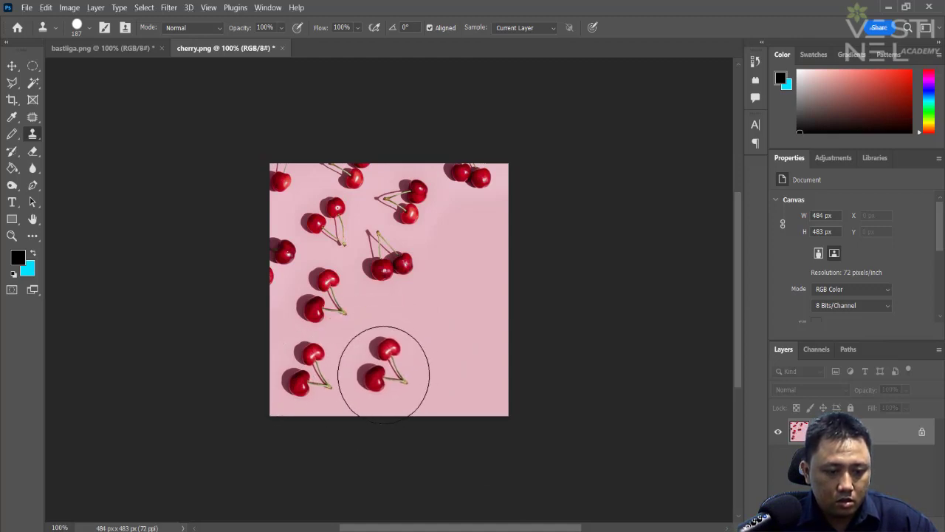
pyautogui.click(383, 371)
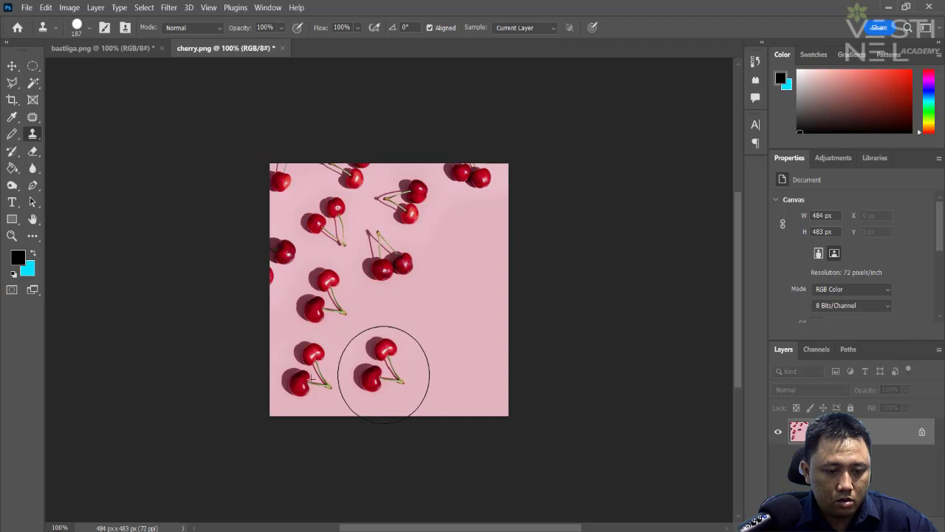
pyautogui.click(386, 272)
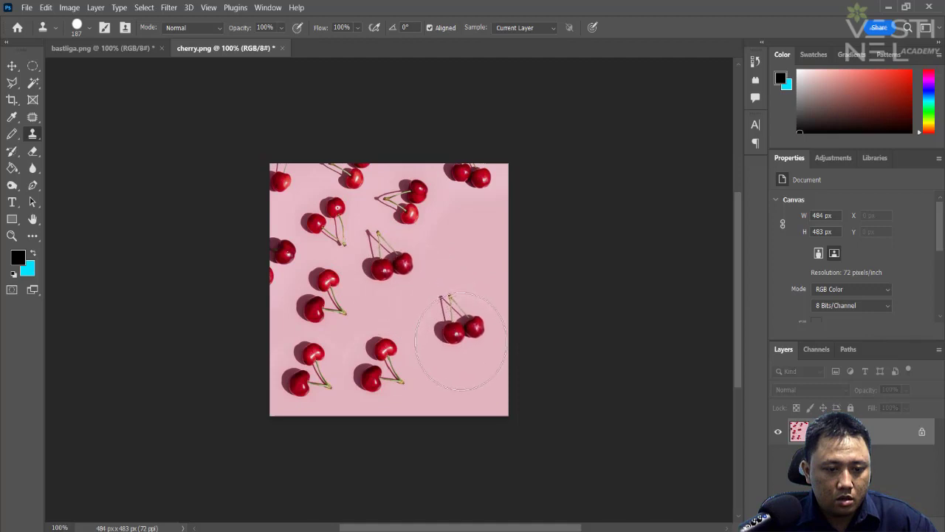
pyautogui.click(445, 338)
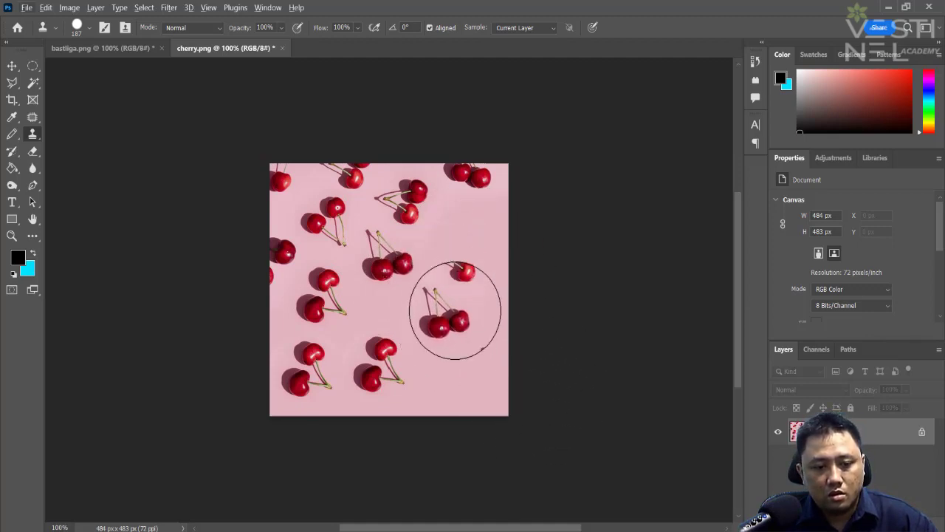
pyautogui.click(479, 248)
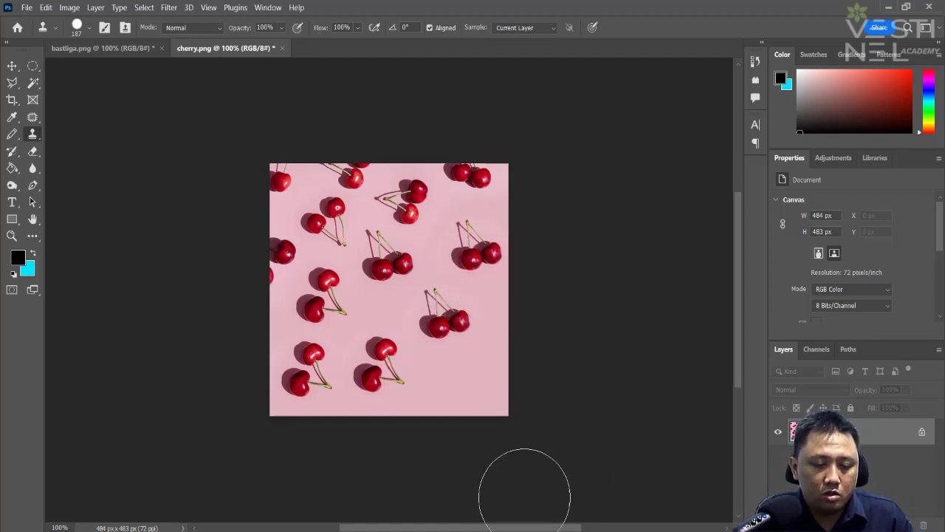
pyautogui.click(472, 528)
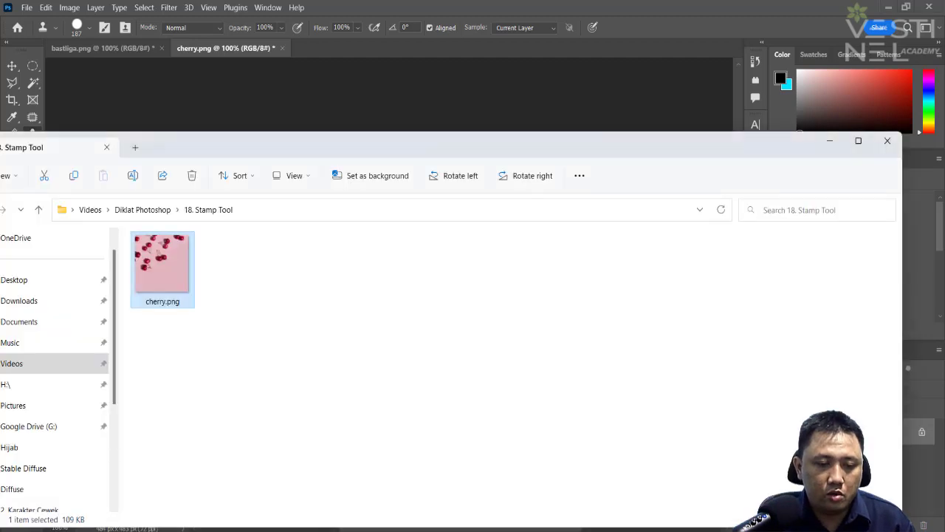
# Step: Open eraser copy.png from Diklat Photoshop's 19. Eraser Tool folder in Photoshop
pyautogui.click(174, 212)
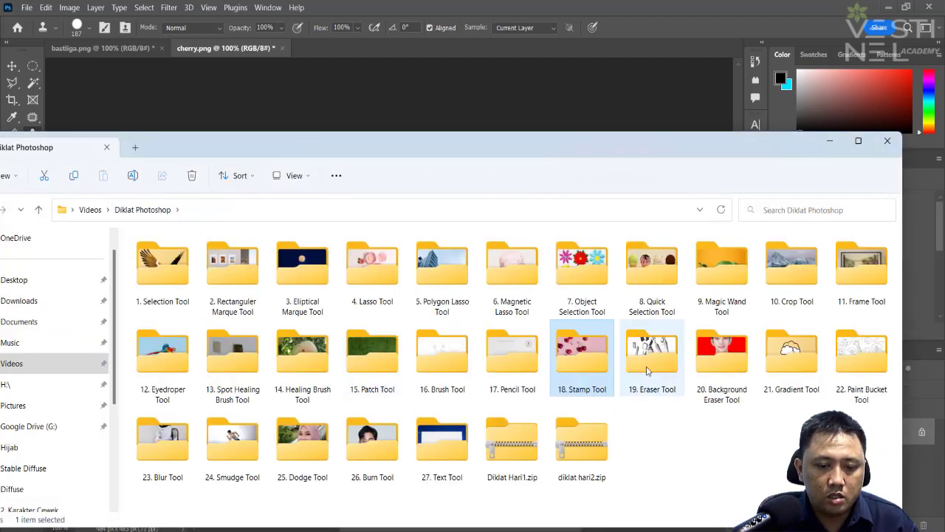
pyautogui.doubleClick(649, 367)
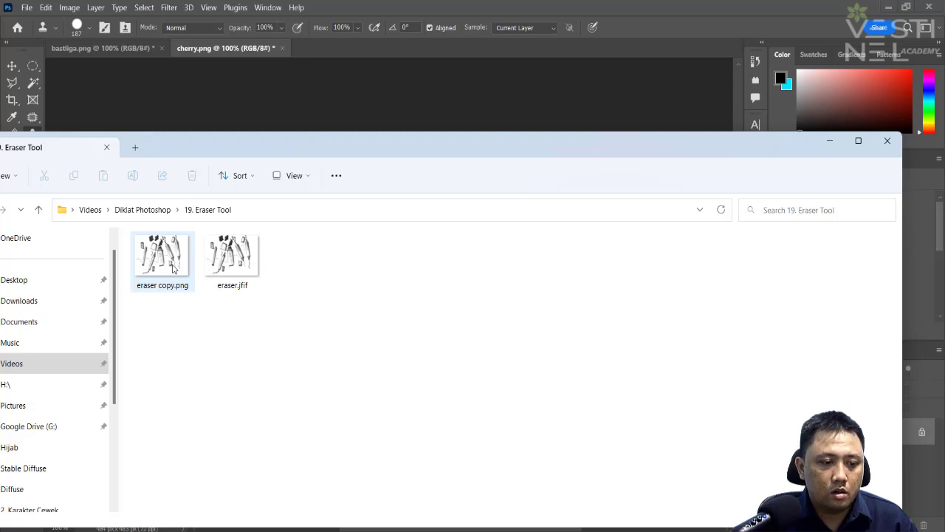
pyautogui.click(186, 271)
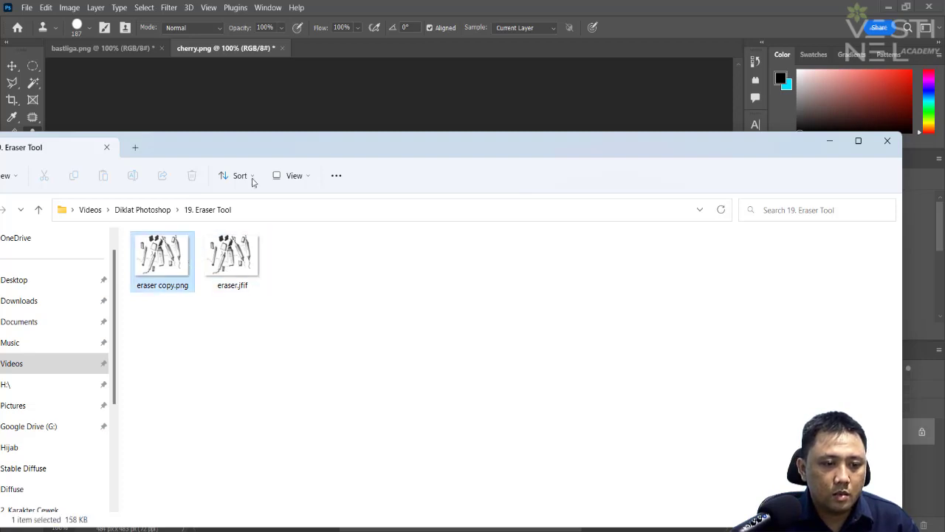
pyautogui.moveTo(355, 46); pyautogui.dragTo(356, 45)
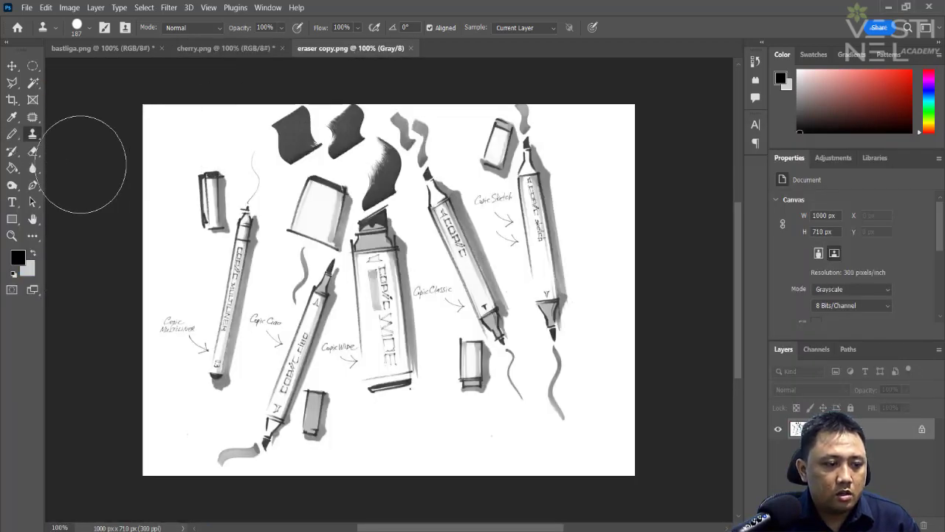
# Step: Try and undo an eraser stroke on the squiggle, then make the background colour white
pyautogui.click(36, 151)
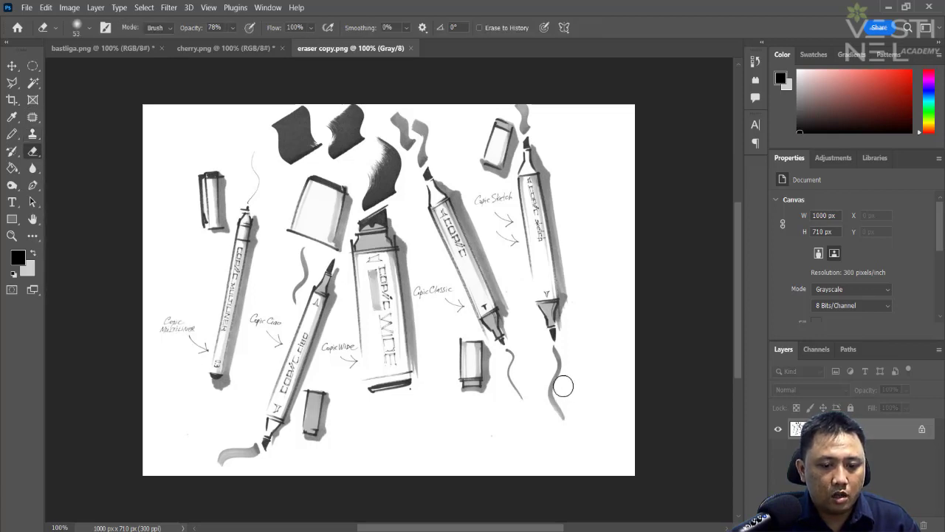
pyautogui.moveTo(562, 385); pyautogui.dragTo(547, 406)
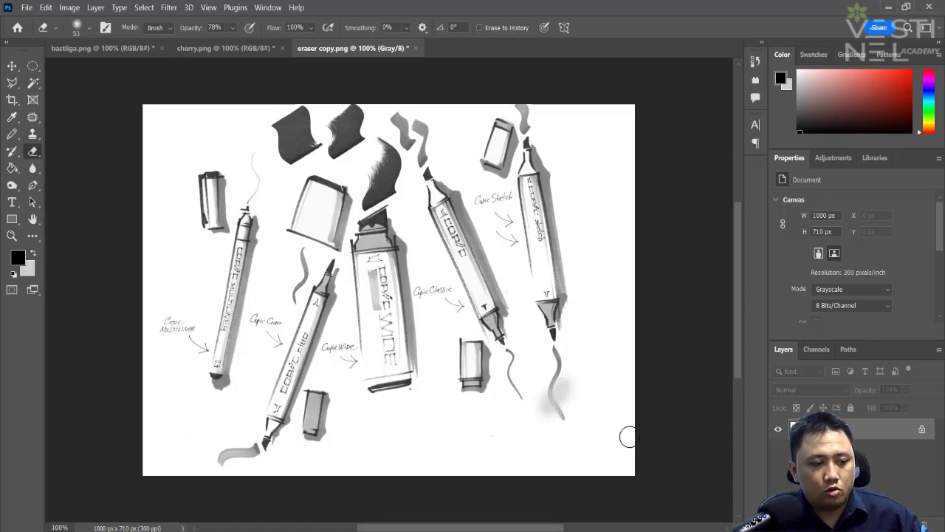
pyautogui.hotkey('ctrl', 'z')
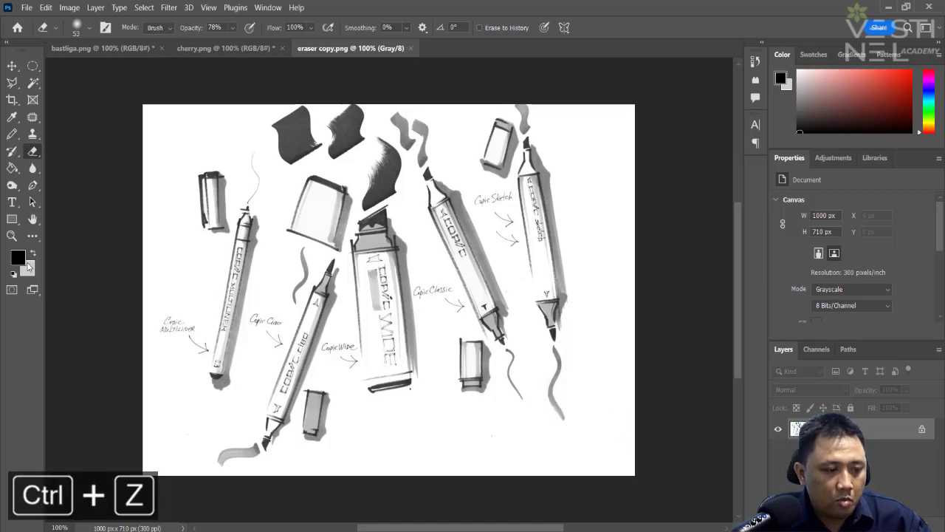
pyautogui.click(28, 271)
pyautogui.moveTo(265, 318); pyautogui.dragTo(208, 280)
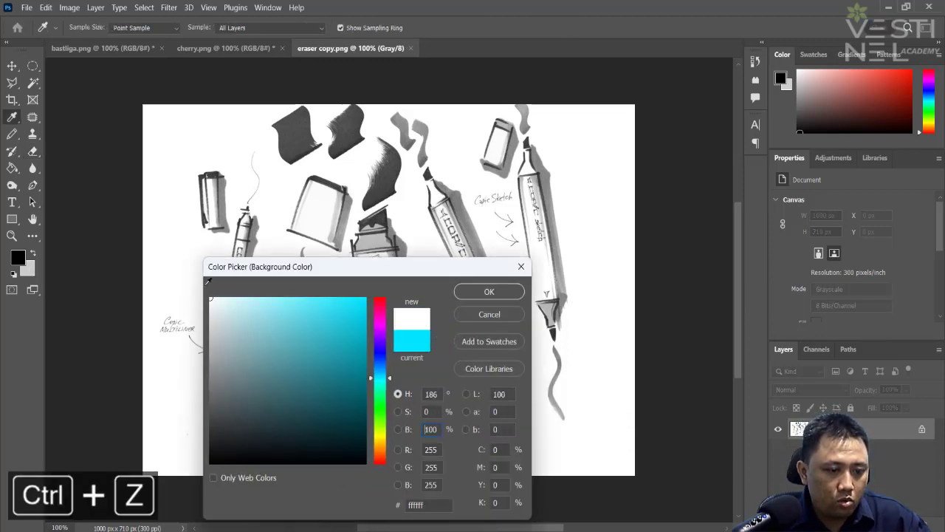
pyautogui.click(465, 296)
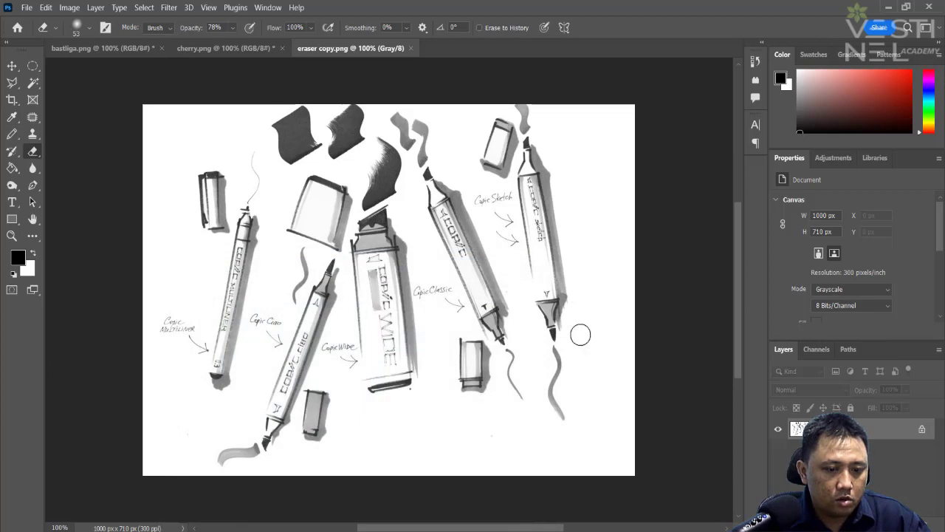
# Step: Use a Hard Round eraser at 100% opacity to erase the squiggle below Copic Classic
pyautogui.click(92, 33)
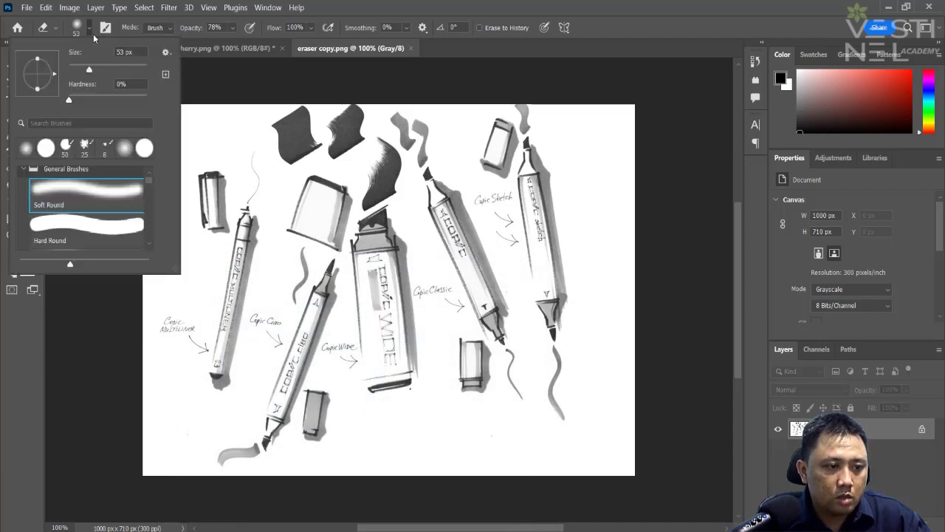
pyautogui.click(99, 226)
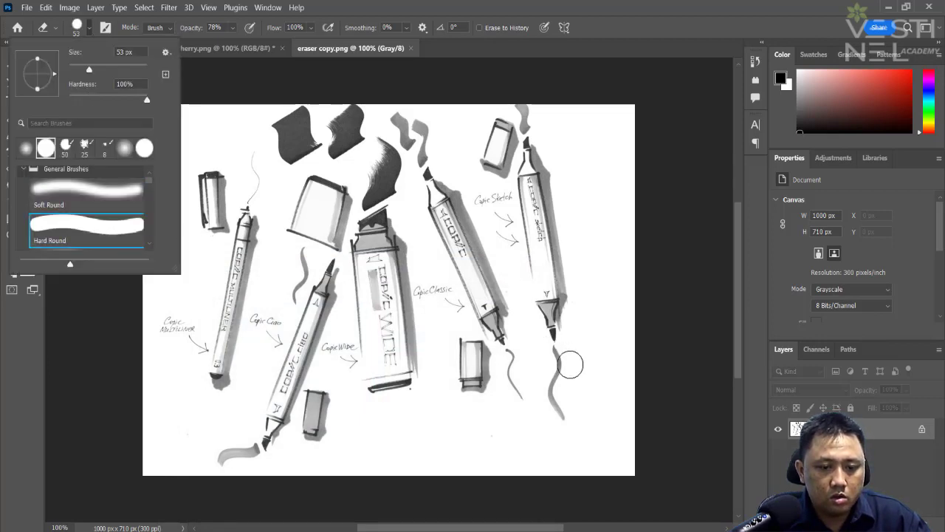
pyautogui.click(600, 412)
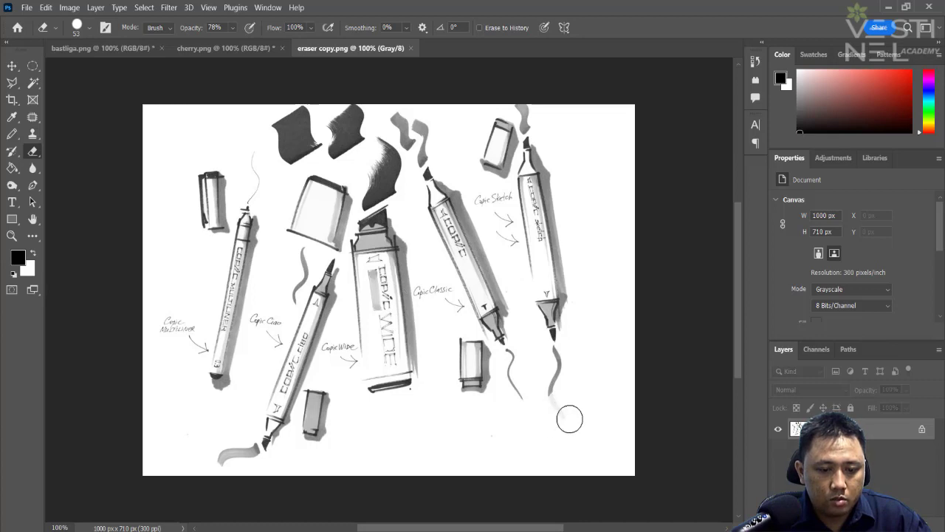
pyautogui.click(232, 27)
pyautogui.moveTo(233, 39); pyautogui.dragTo(275, 50)
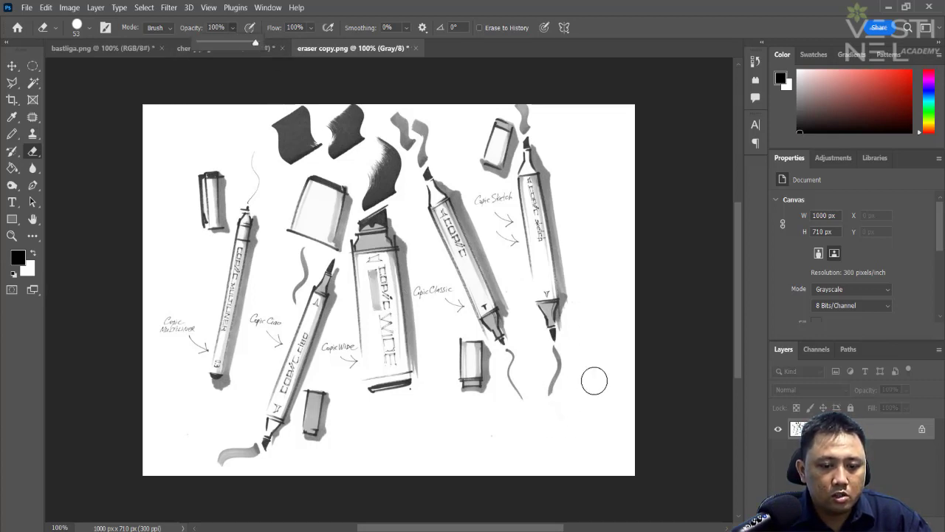
pyautogui.click(552, 411)
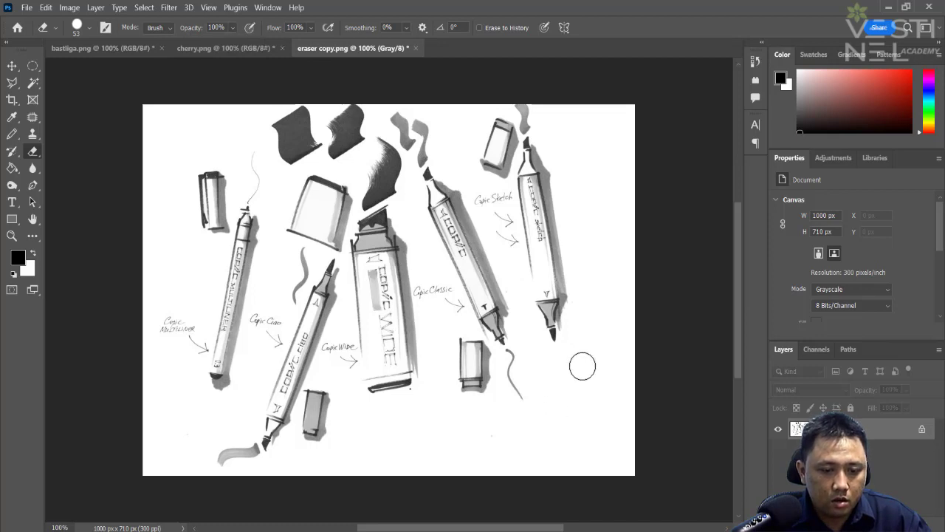
pyautogui.moveTo(508, 358); pyautogui.dragTo(513, 382)
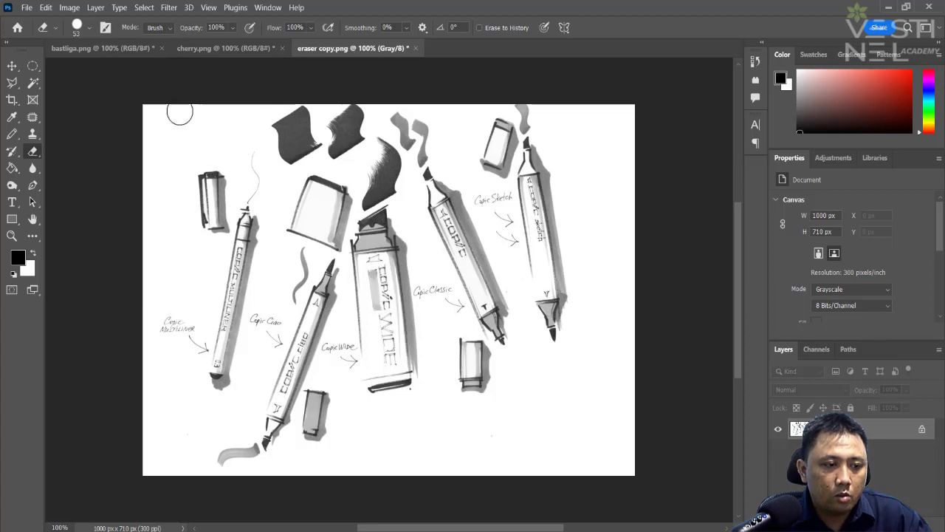
# Step: Lower eraser opacity to 49% and lighten the smoke wisp above Copic Sketch
pyautogui.click(90, 28)
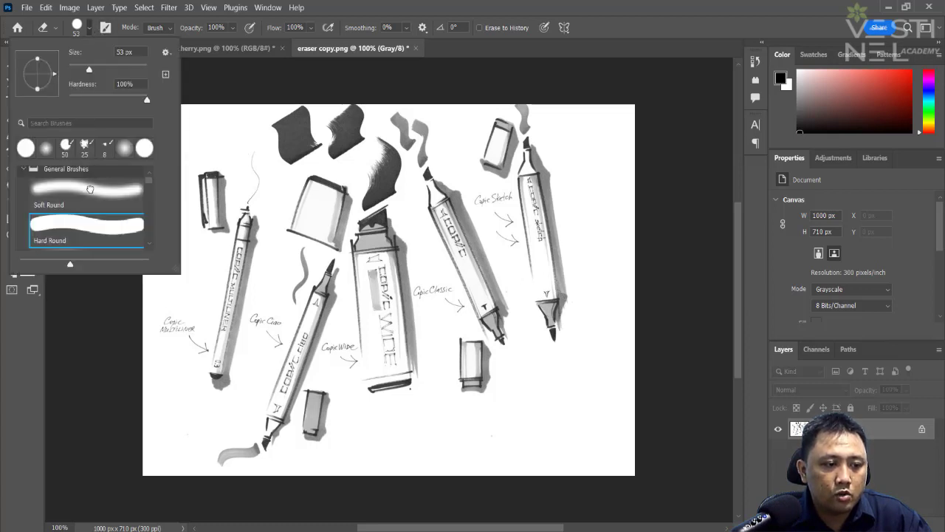
pyautogui.moveTo(232, 28); pyautogui.dragTo(216, 43)
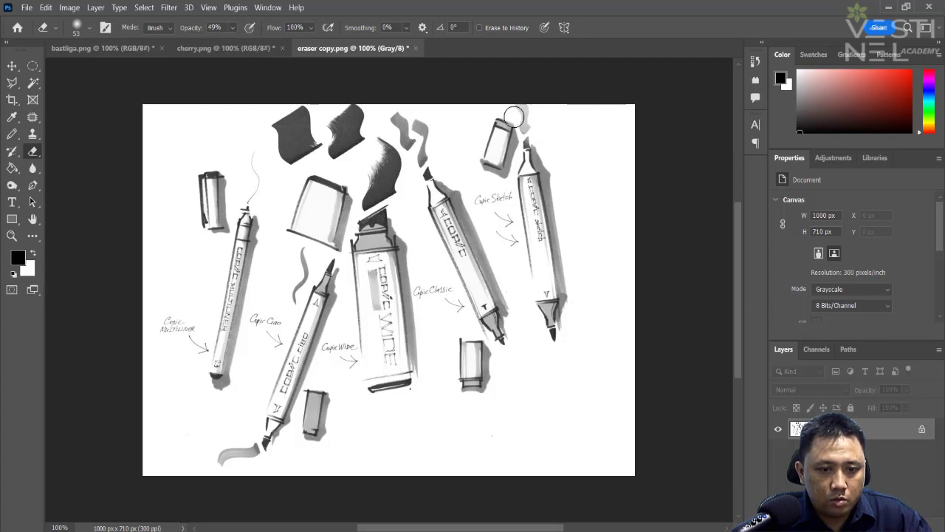
pyautogui.moveTo(513, 118)
pyautogui.mouseDown()
pyautogui.moveTo(532, 139)
pyautogui.moveTo(509, 205)
pyautogui.moveTo(565, 251)
pyautogui.mouseUp()
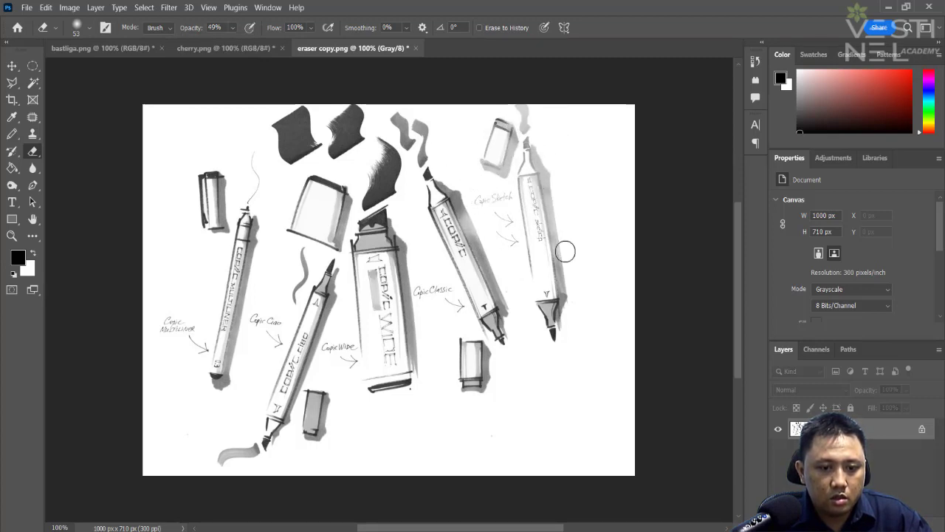
# Step: Enlarge the Hard Round eraser to 136 px and erase the Copic Sketch and Copic Classic markers
pyautogui.click(87, 30)
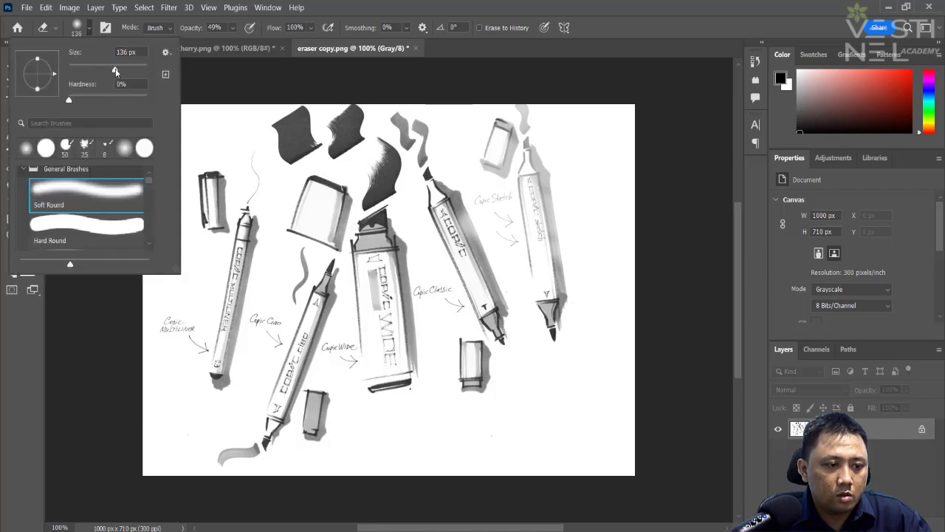
pyautogui.moveTo(115, 71); pyautogui.dragTo(115, 70)
pyautogui.click(47, 150)
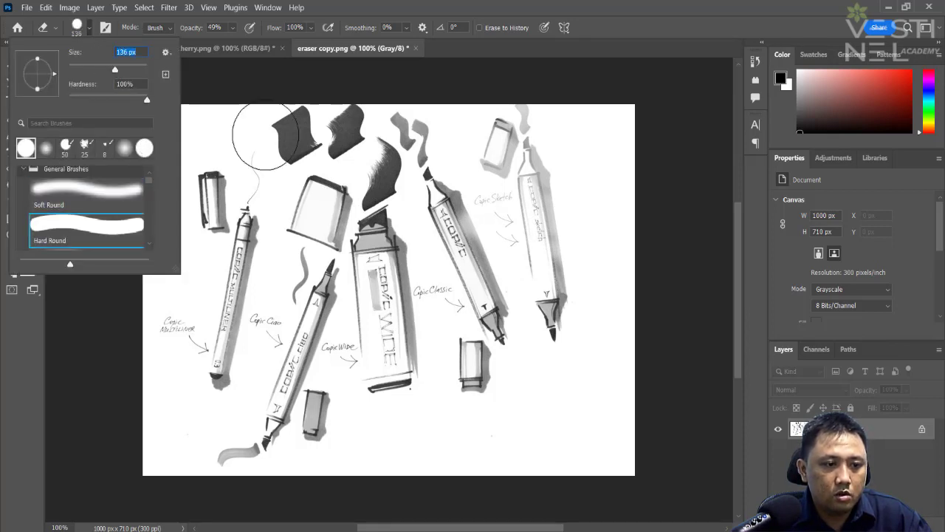
pyautogui.click(232, 27)
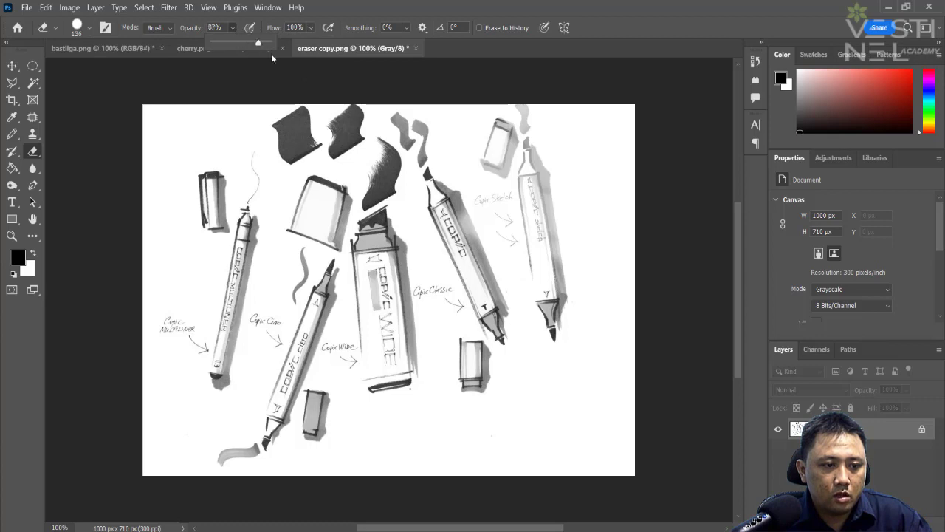
pyautogui.moveTo(515, 89)
pyautogui.mouseDown()
pyautogui.moveTo(581, 363)
pyautogui.moveTo(491, 268)
pyautogui.moveTo(428, 129)
pyautogui.moveTo(540, 327)
pyautogui.mouseUp()
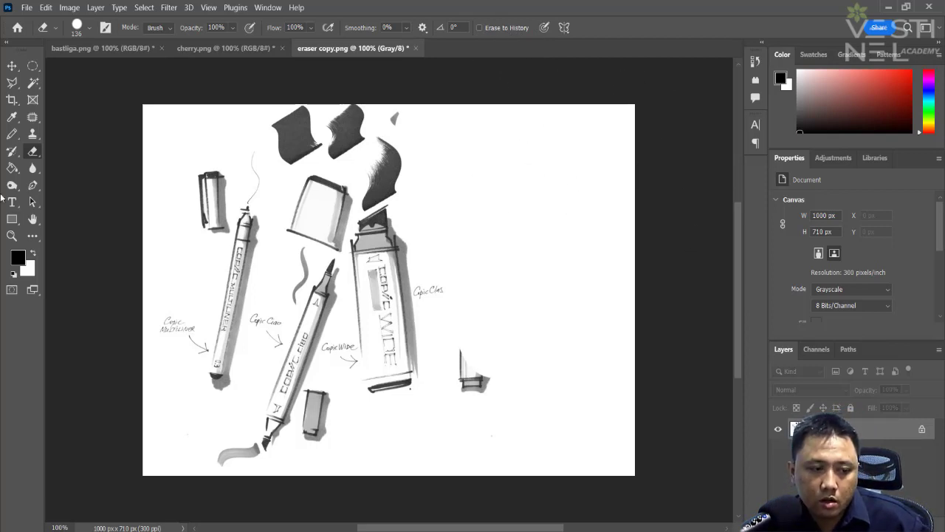
# Step: Set the background colour to cyan #00e4ff and convert the image from Grayscale to RGB Color
pyautogui.click(30, 271)
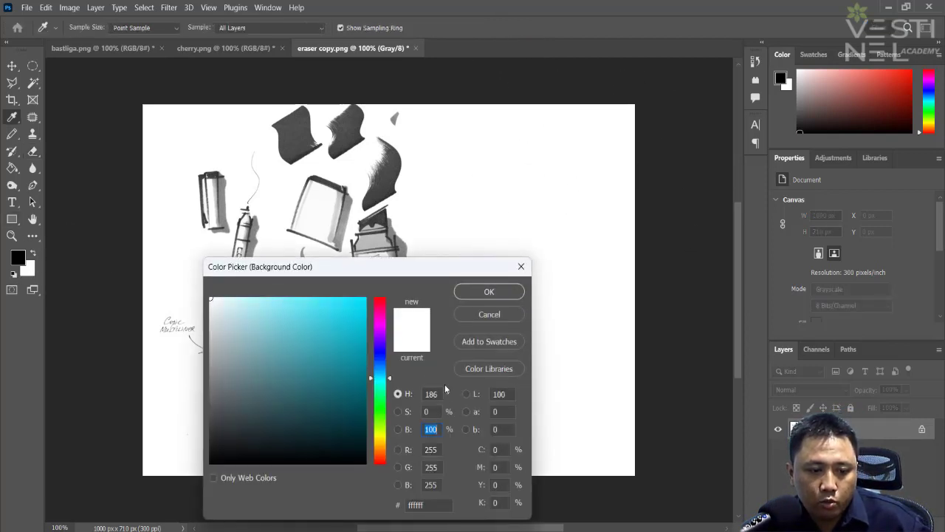
pyautogui.moveTo(364, 312); pyautogui.dragTo(365, 297)
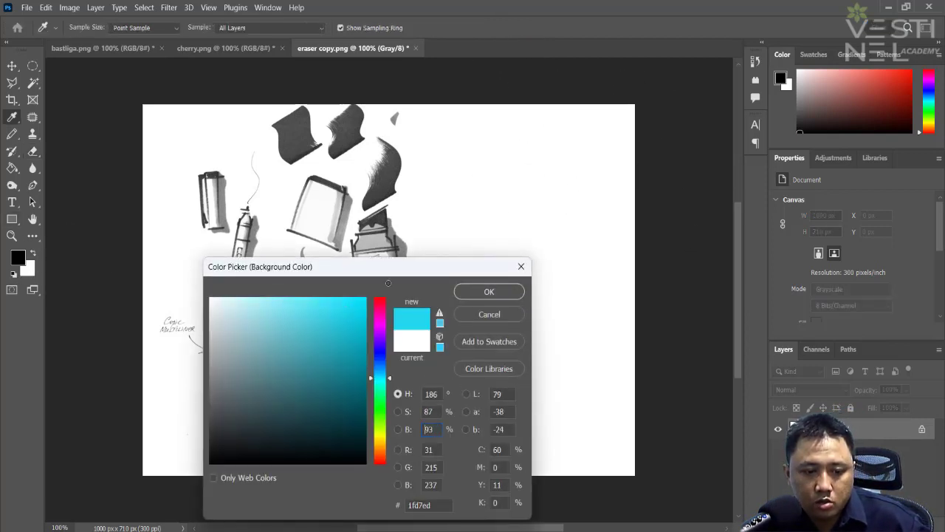
pyautogui.click(519, 294)
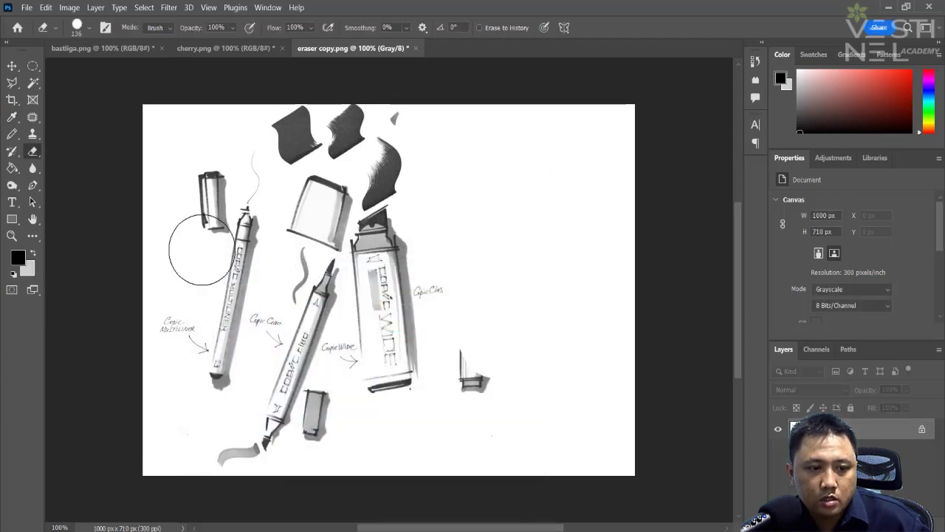
pyautogui.click(70, 8)
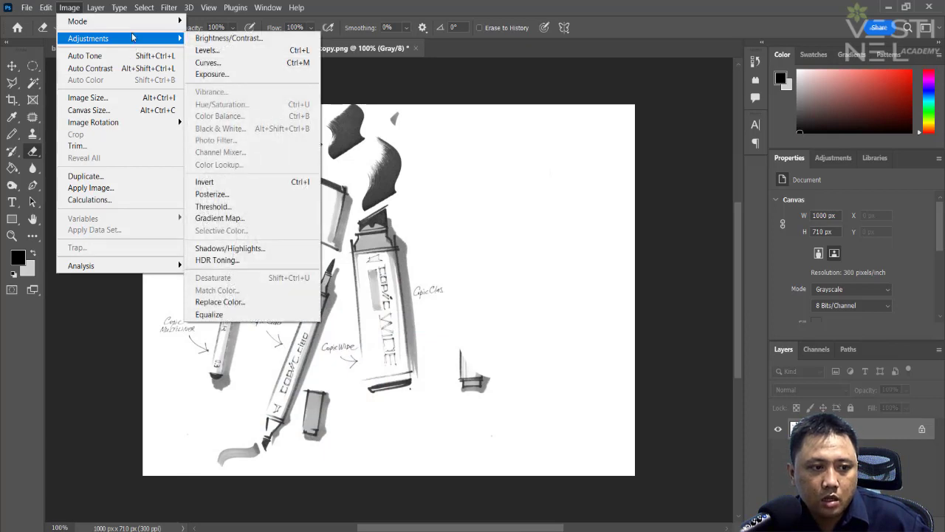
pyautogui.moveTo(118, 20)
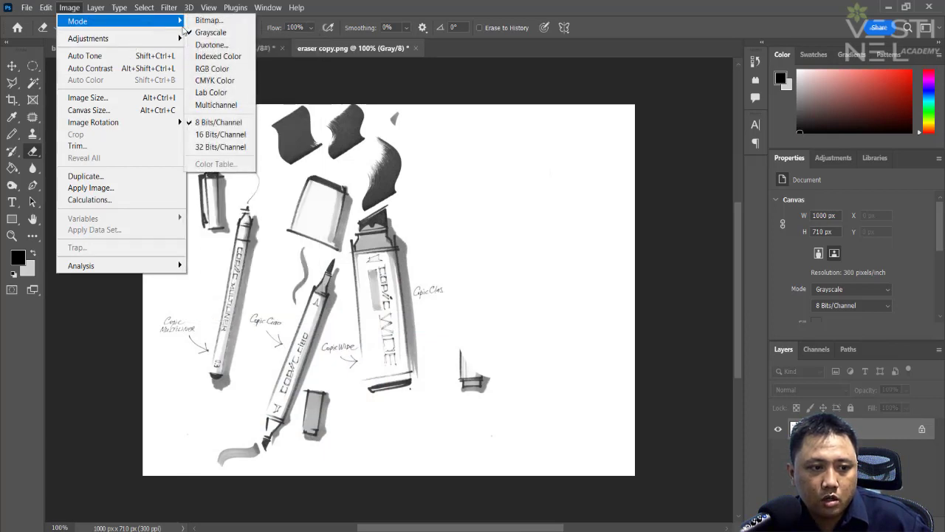
pyautogui.click(220, 69)
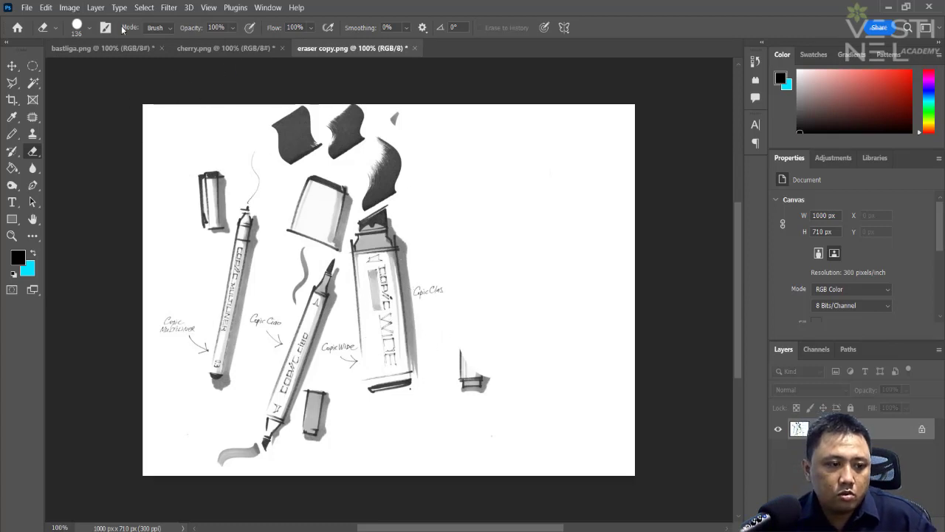
# Step: With a 114 px Soft Round eraser at 29% opacity, tint the Copic Wide marker cyan
pyautogui.click(91, 28)
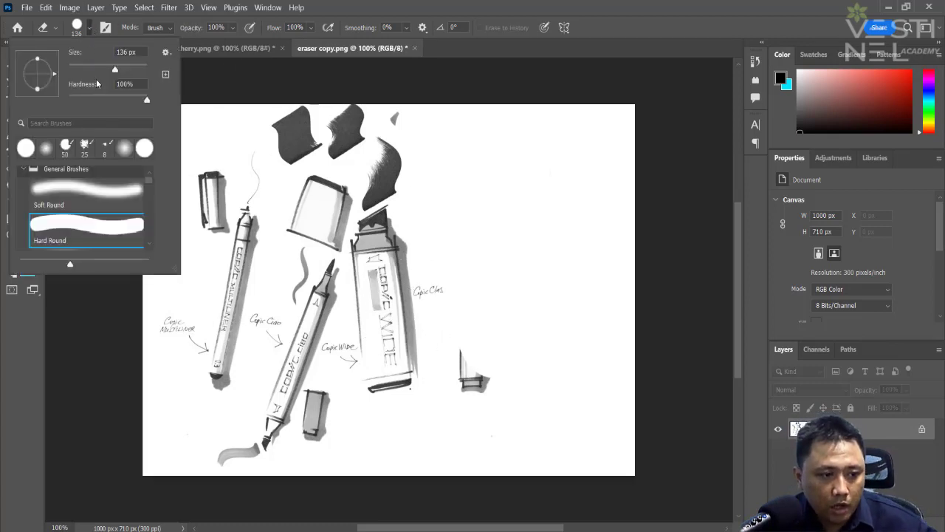
pyautogui.click(82, 198)
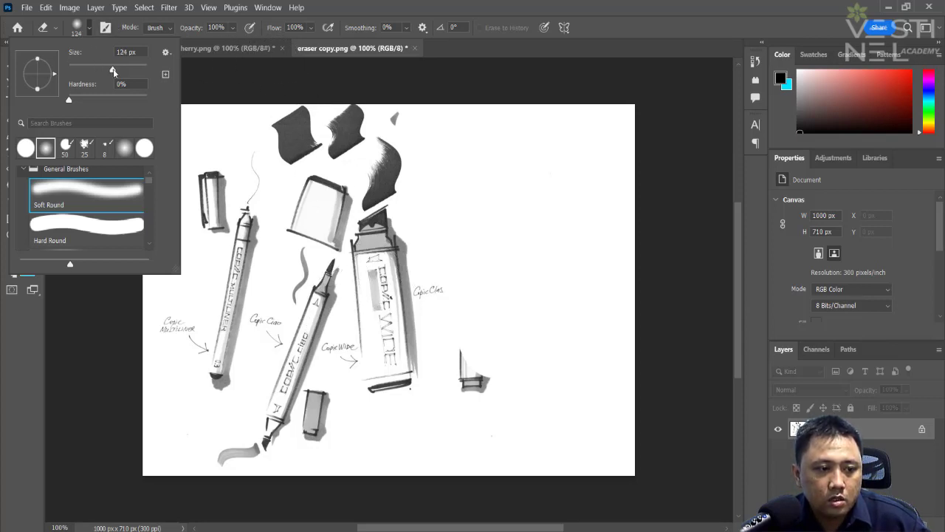
pyautogui.moveTo(113, 69); pyautogui.dragTo(111, 68)
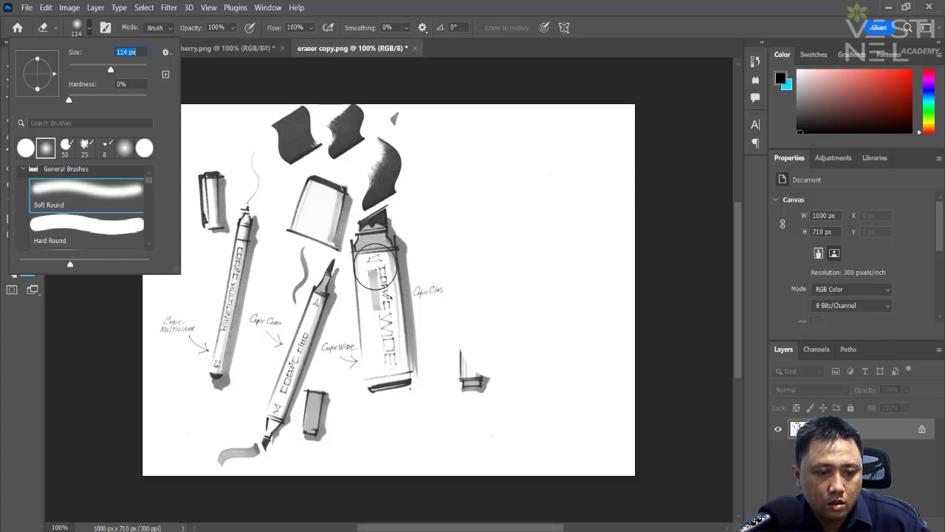
pyautogui.press('Return')
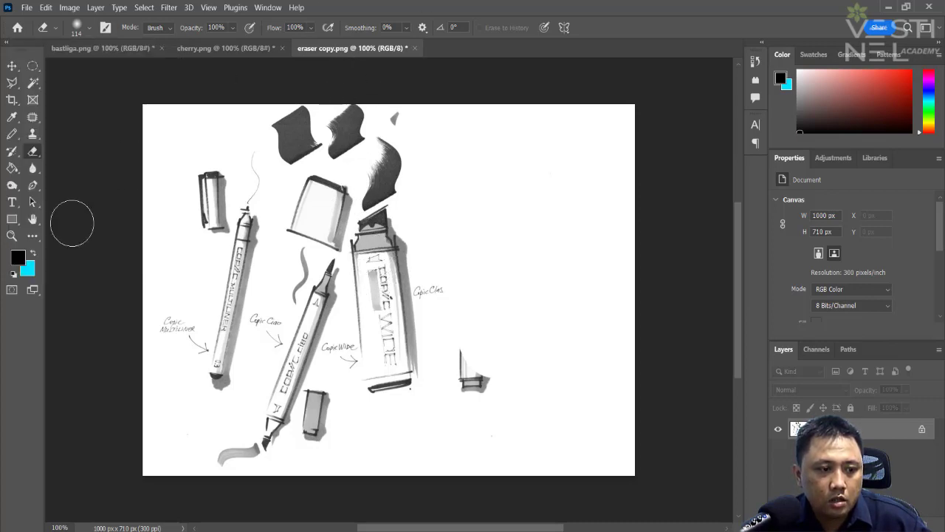
pyautogui.click(232, 27)
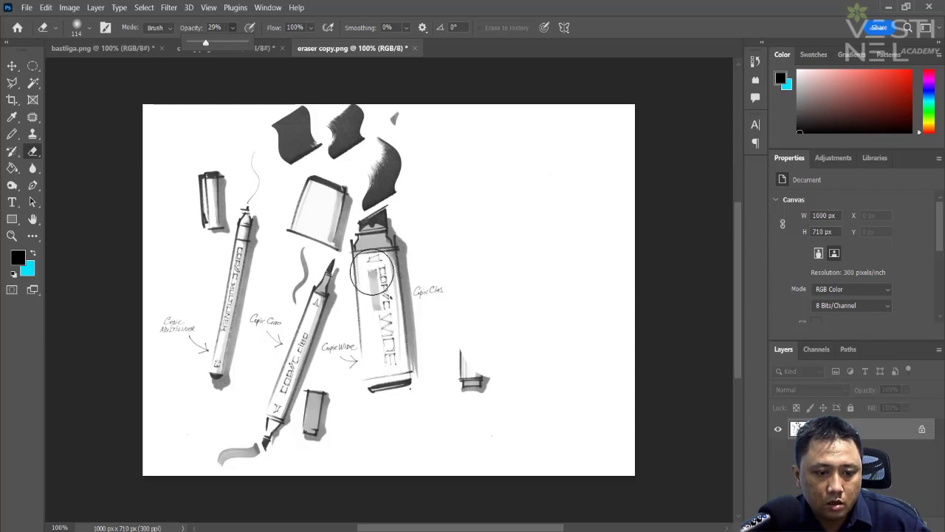
pyautogui.moveTo(377, 270)
pyautogui.mouseDown()
pyautogui.moveTo(380, 348)
pyautogui.moveTo(397, 370)
pyautogui.mouseUp()
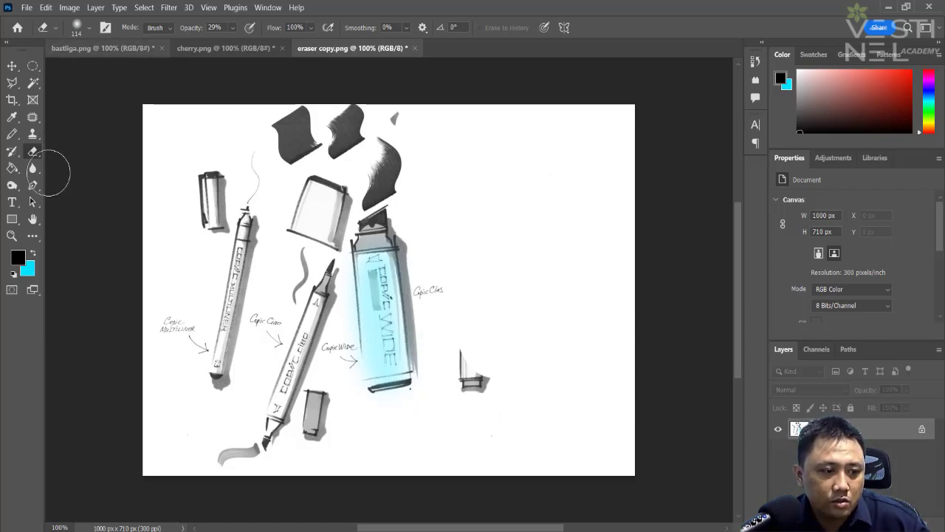
pyautogui.click(28, 269)
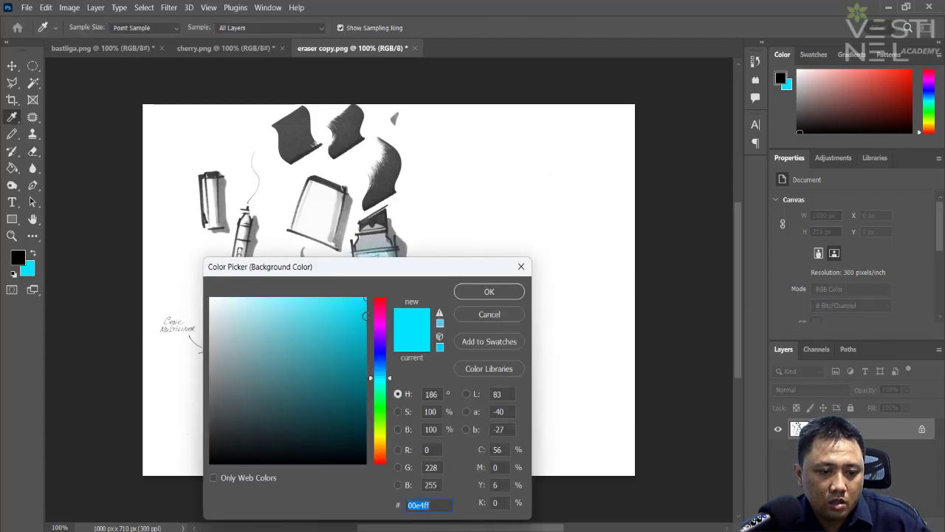
# Step: Set the background colour to red ff0000, tint the Copic Ciao pen red, then switch to File Explorer
pyautogui.write('ff0000')
pyautogui.click(487, 292)
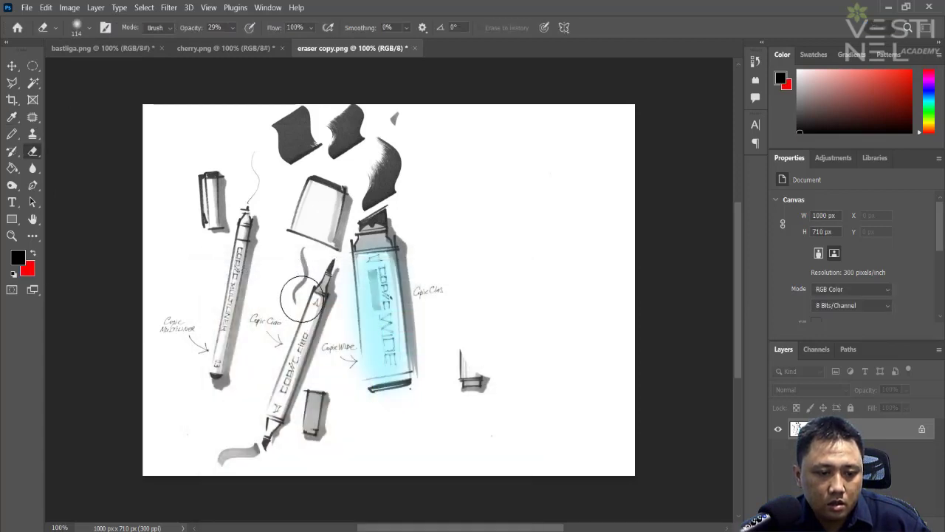
pyautogui.click(89, 28)
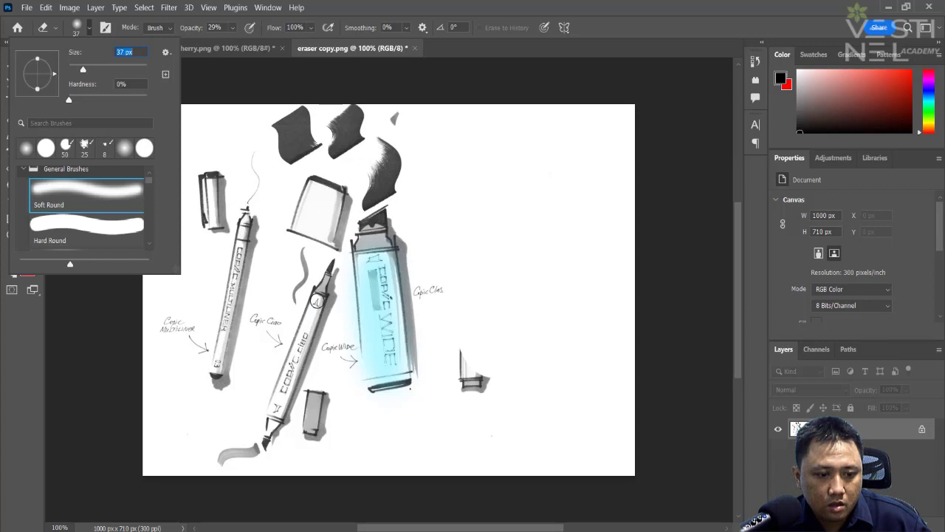
pyautogui.moveTo(318, 299); pyautogui.dragTo(307, 317)
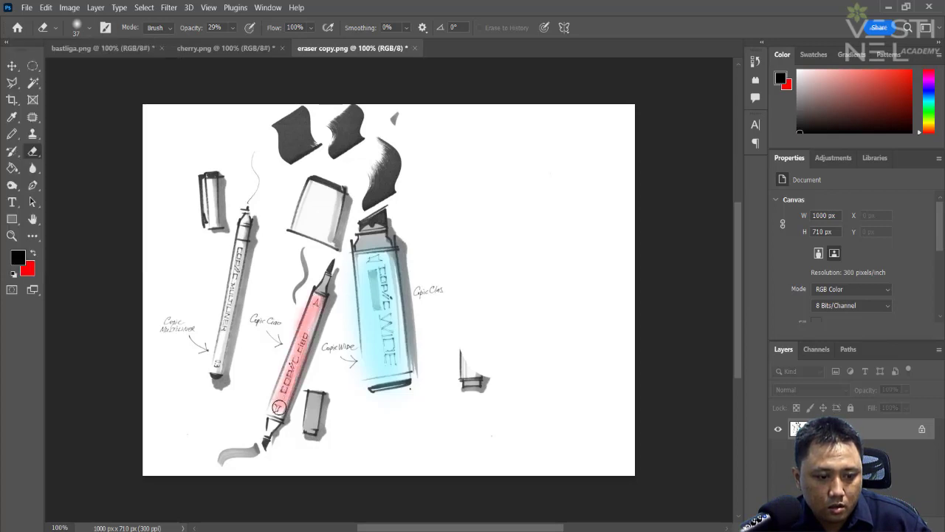
pyautogui.moveTo(279, 406); pyautogui.dragTo(274, 419)
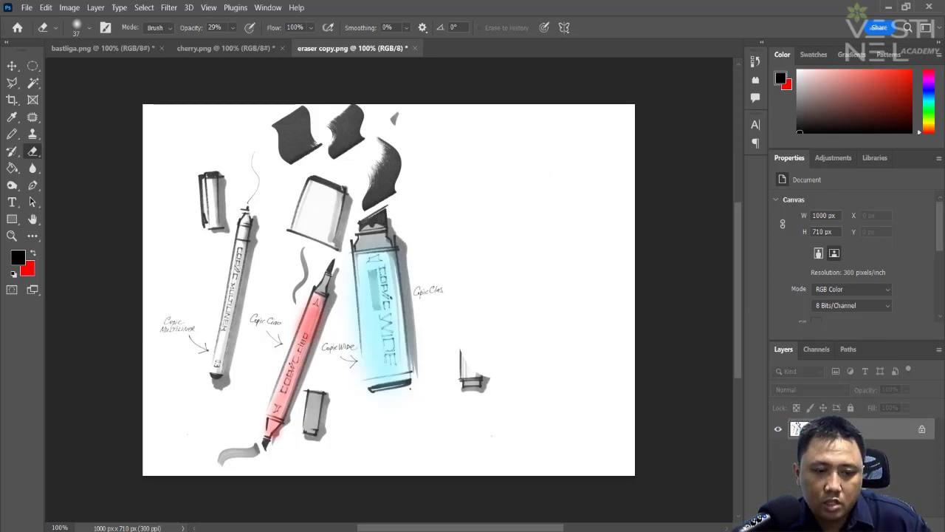
pyautogui.hotkey('alt', 'Tab')
# Step: From Diklat Photoshop, open the 20. Background Eraser Tool folder and drag pas foto opa.jpg into Photoshop
pyautogui.click(143, 210)
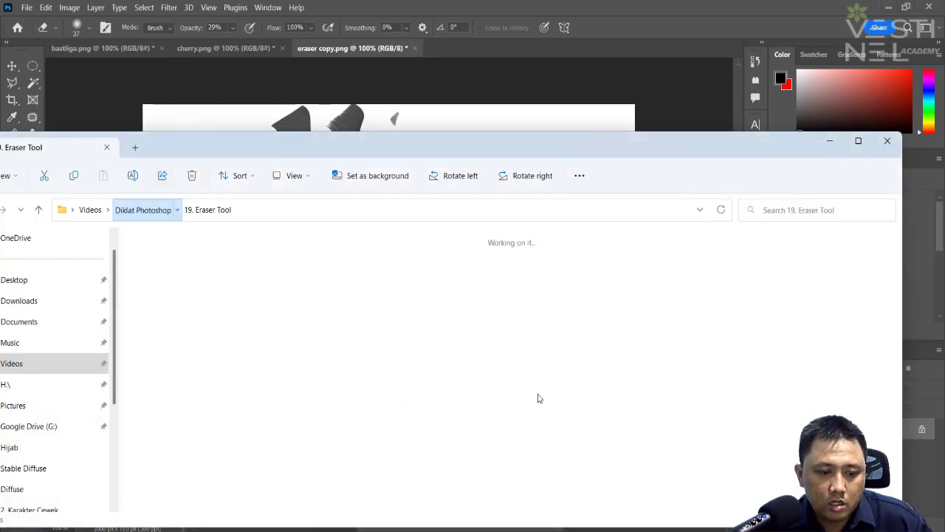
pyautogui.doubleClick(719, 361)
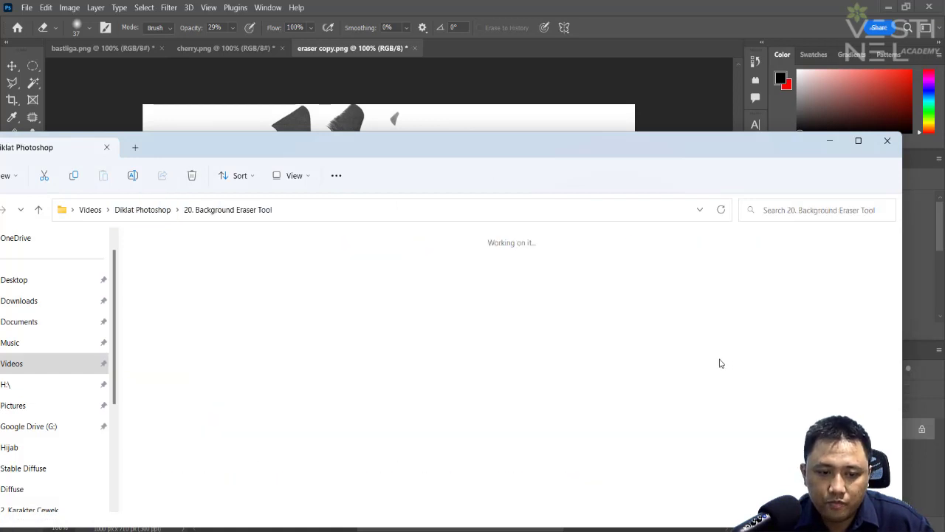
pyautogui.moveTo(161, 263)
pyautogui.mouseDown()
pyautogui.moveTo(544, 39)
pyautogui.moveTo(537, 49)
pyautogui.mouseUp()
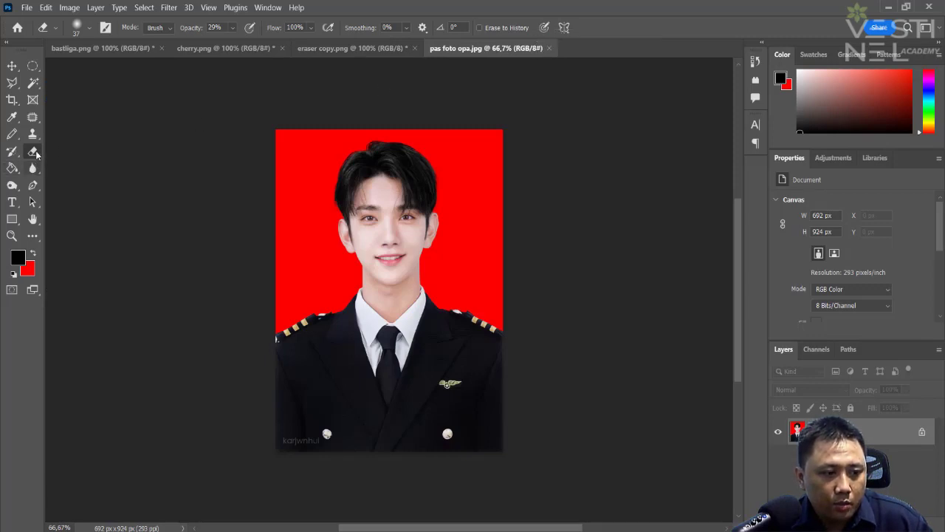
# Step: Switch to the Background Eraser Tool and undo the earlier trial stroke
pyautogui.rightClick(36, 153)
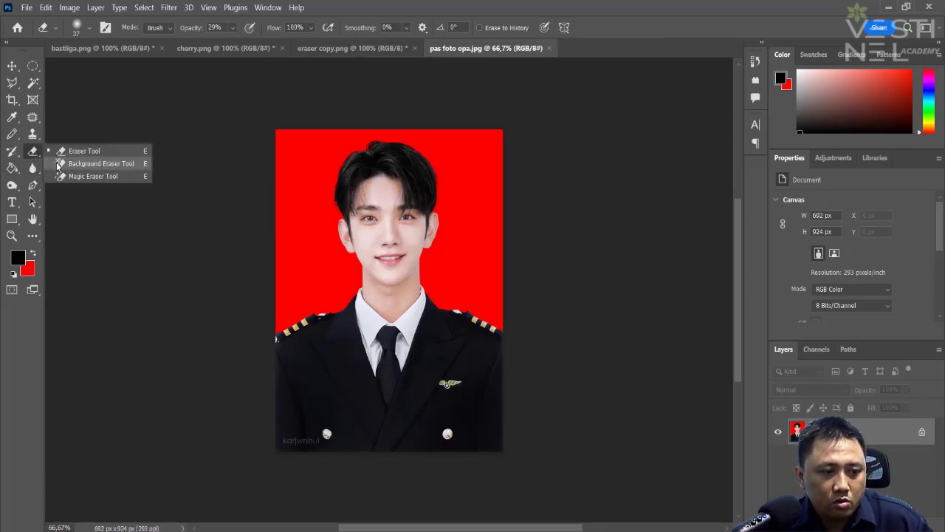
pyautogui.click(57, 164)
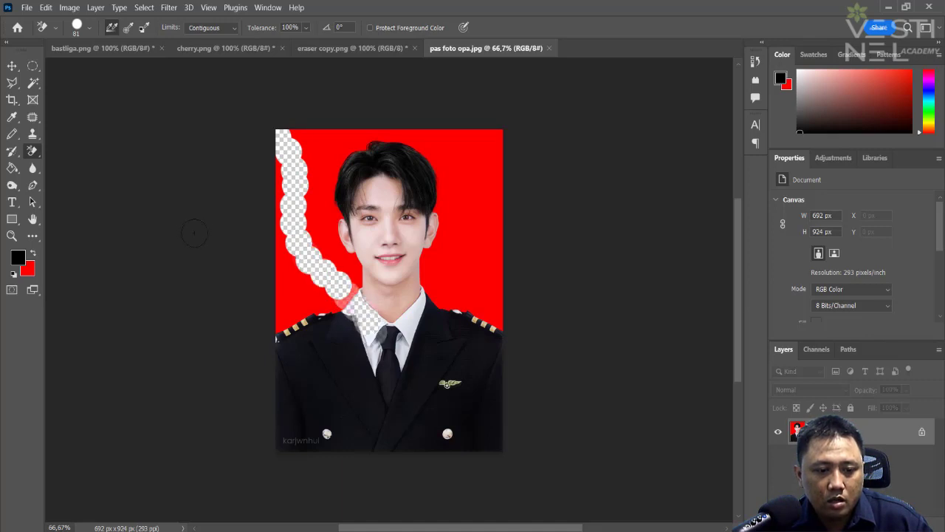
pyautogui.hotkey('ctrl', 'z')
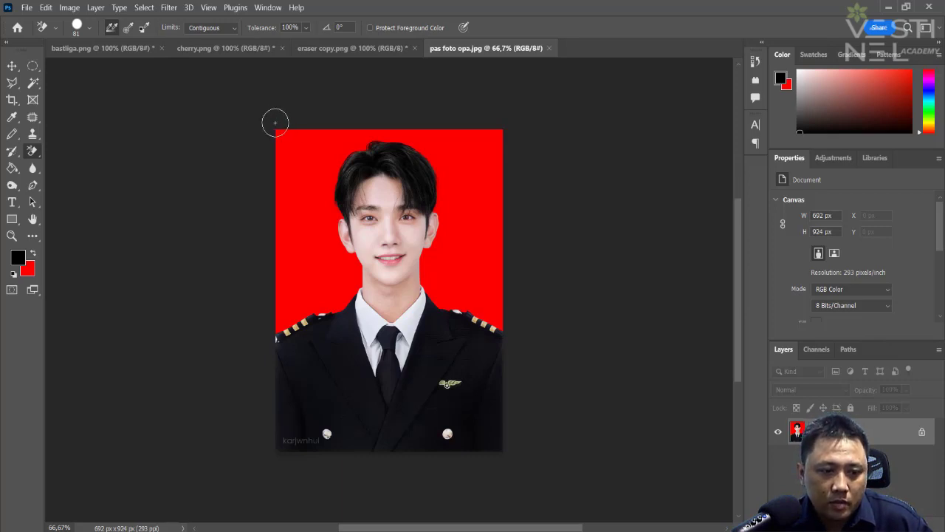
# Step: Test Background Eraser strokes along the left edge and beside the face, then undo them all
pyautogui.moveTo(285, 183); pyautogui.dragTo(291, 261)
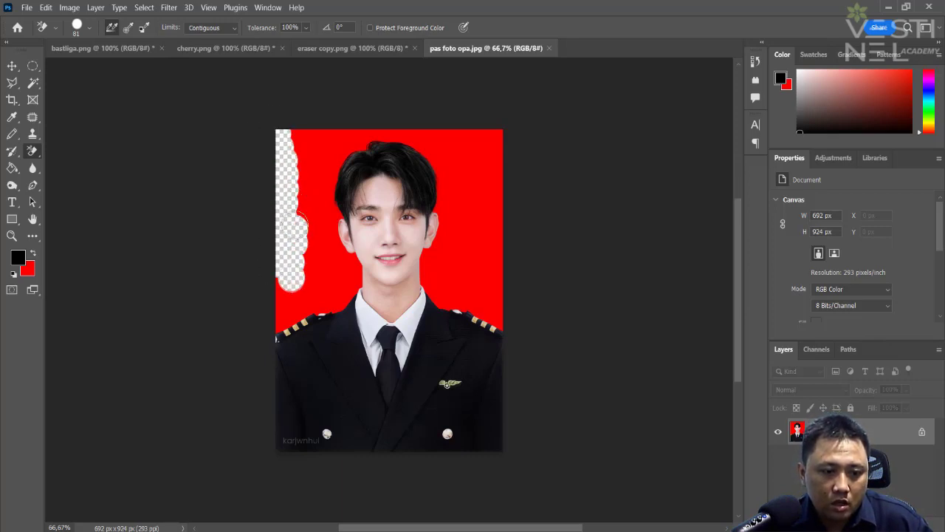
pyautogui.moveTo(296, 186); pyautogui.dragTo(313, 260)
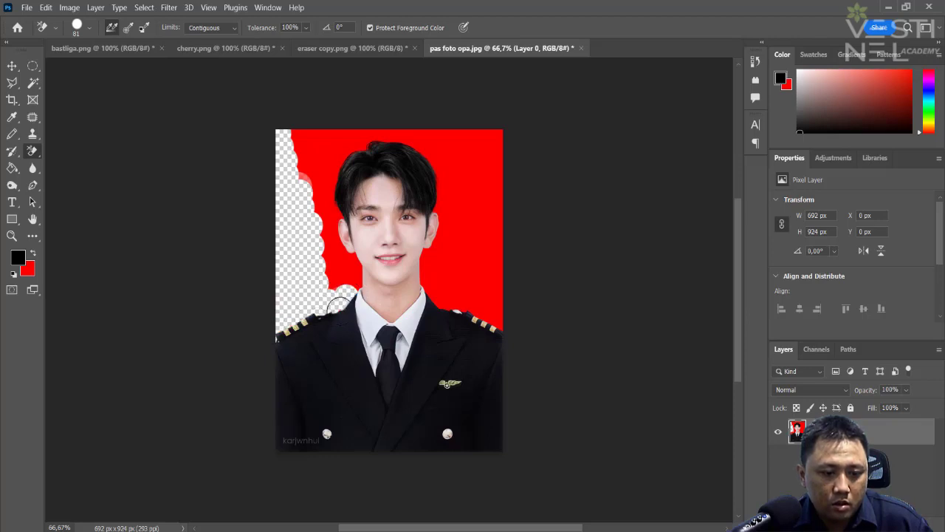
pyautogui.hotkey('ctrl', 'z')
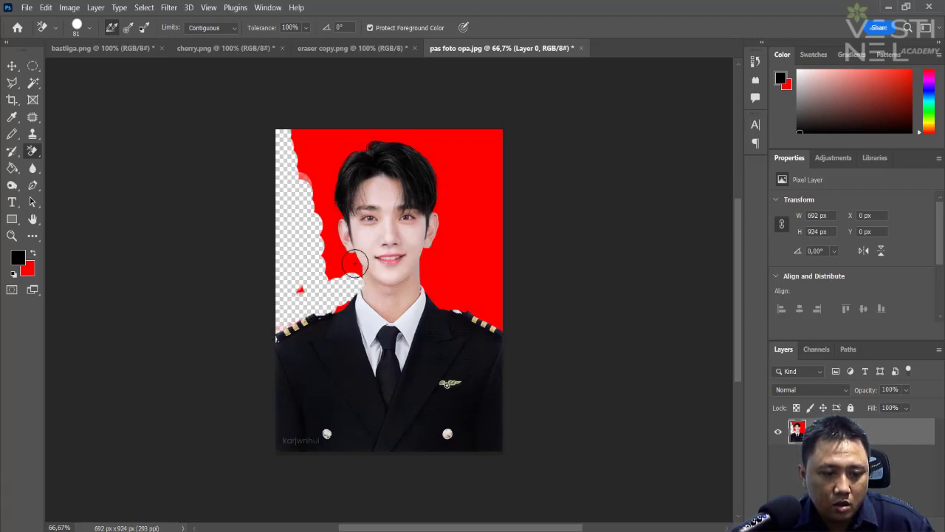
pyautogui.moveTo(353, 263); pyautogui.dragTo(362, 280)
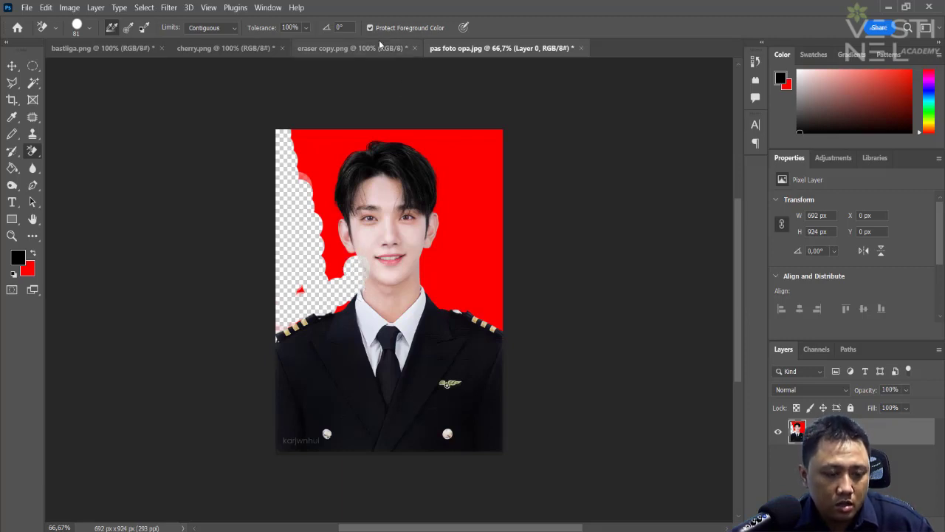
pyautogui.hotkey('ctrl', 'z')
pyautogui.hotkey('ctrl', 'z')
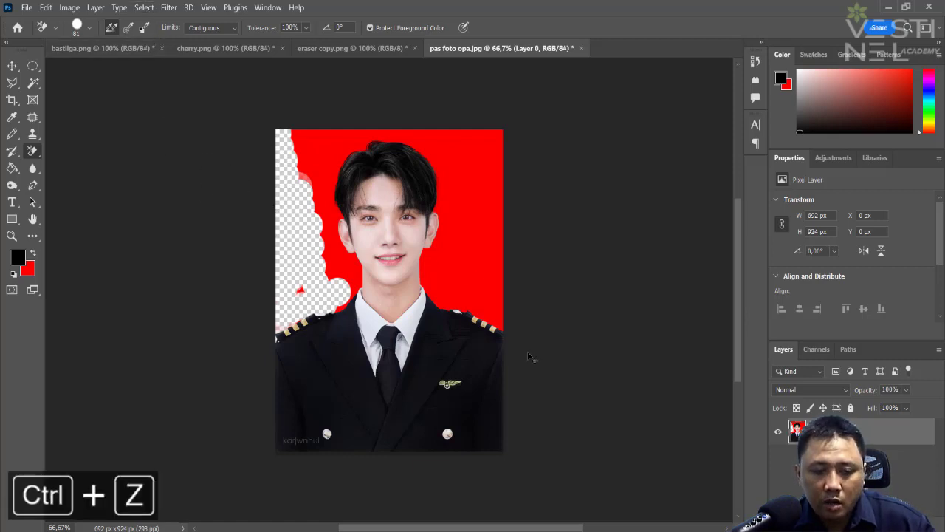
pyautogui.hotkey('ctrl', 'z')
pyautogui.hotkey('ctrl', 'z')
pyautogui.hotkey('ctrl', 'z')
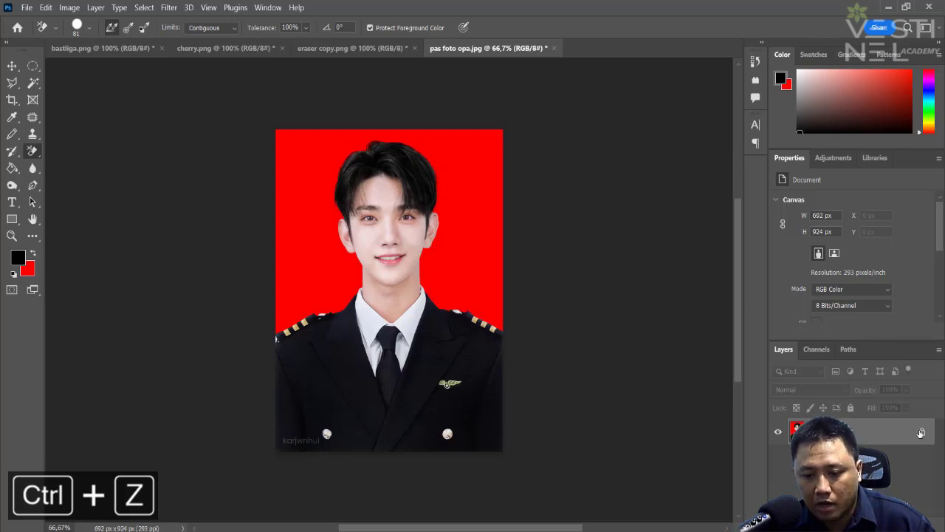
# Step: Unlock the background, Select Subject, copy the pilot to a new layer, and hide the original layer
pyautogui.click(598, 357)
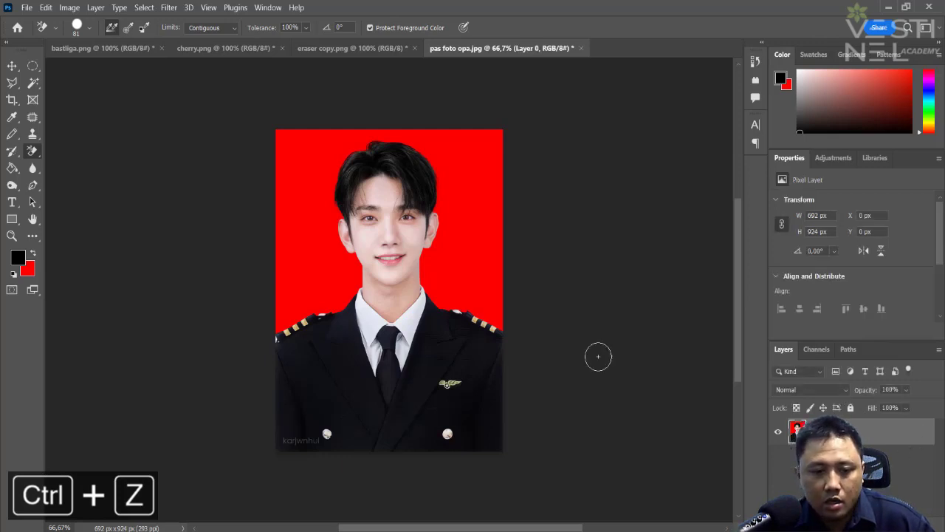
pyautogui.click(144, 7)
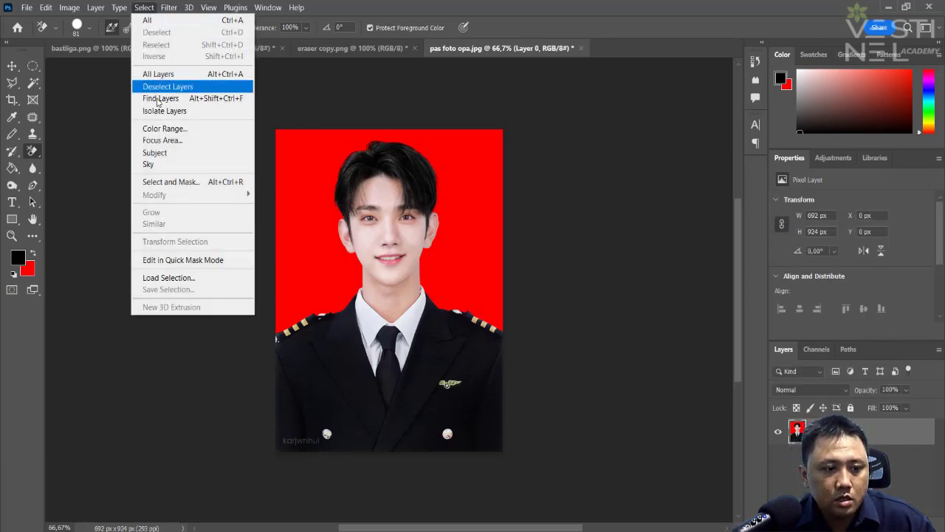
pyautogui.click(175, 155)
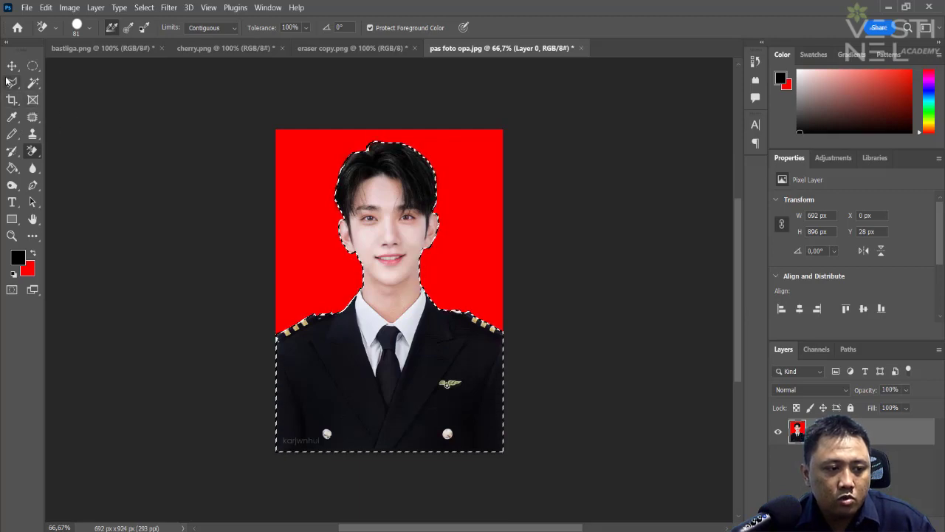
pyautogui.press('l')
pyautogui.rightClick(457, 114)
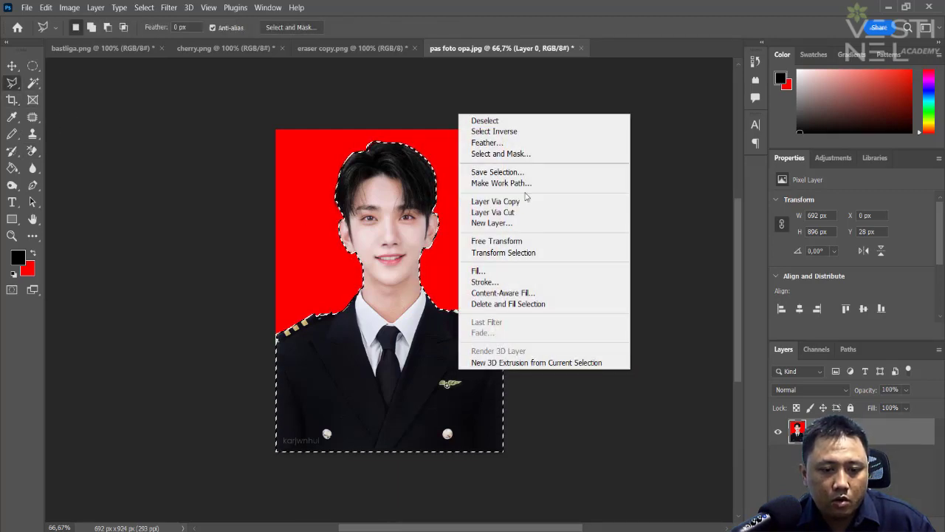
pyautogui.click(525, 201)
pyautogui.click(778, 458)
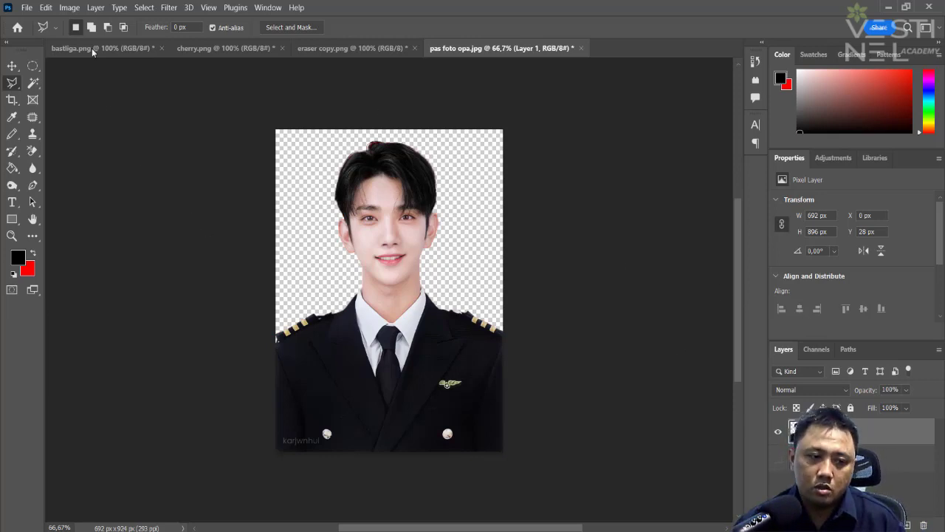
# Step: Undo an accidental File > Revert to restore the cut-out pilot
pyautogui.click(26, 8)
pyautogui.click(35, 181)
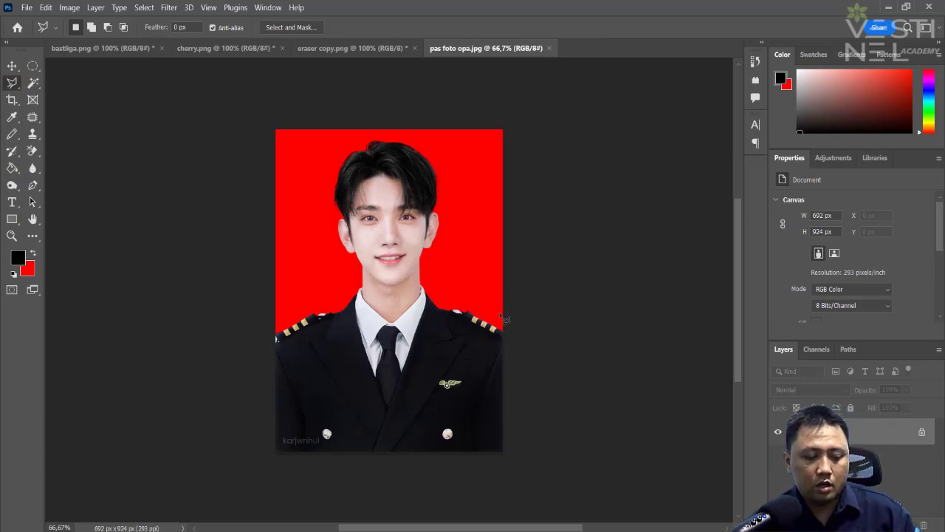
pyautogui.hotkey('ctrl', 'z')
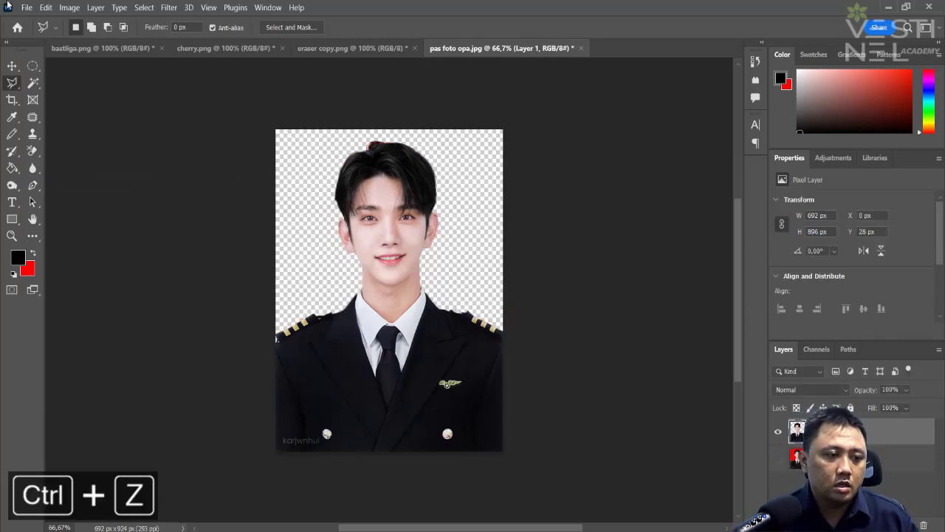
pyautogui.click(25, 8)
pyautogui.click(82, 170)
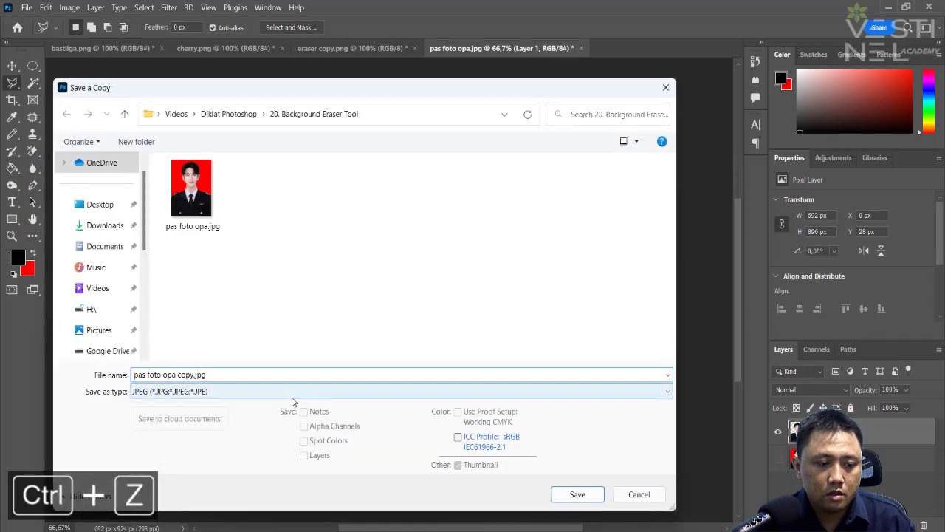
# Step: Save the cut-out as a PNG copy on the Desktop, accepting the default PNG options
pyautogui.click(292, 392)
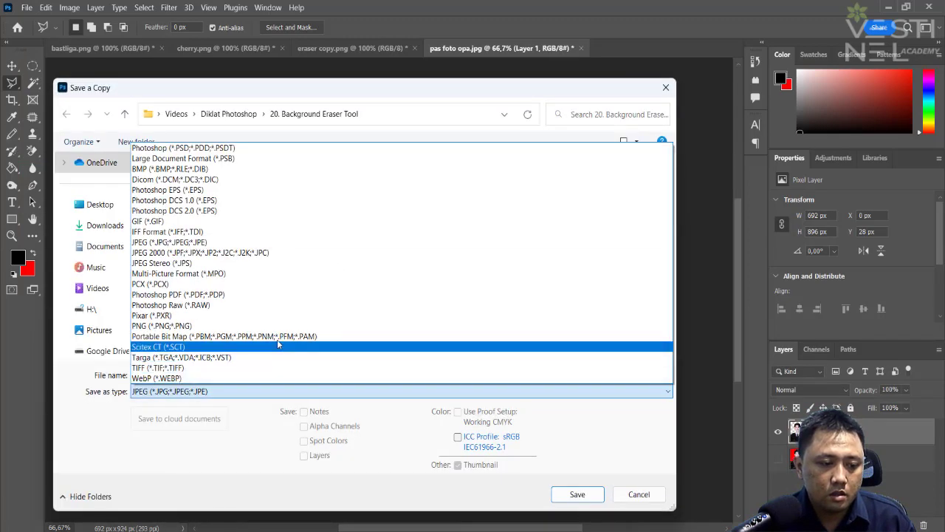
pyautogui.click(277, 325)
pyautogui.click(98, 200)
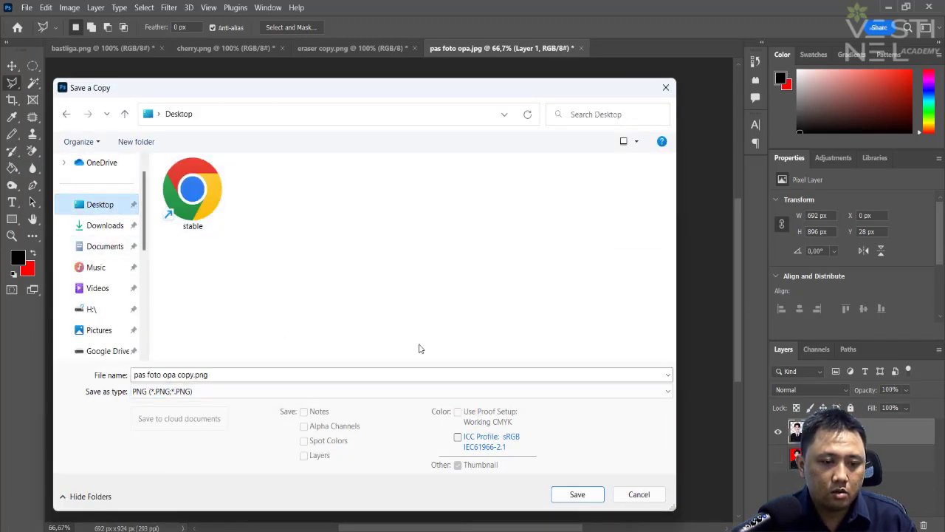
pyautogui.click(592, 493)
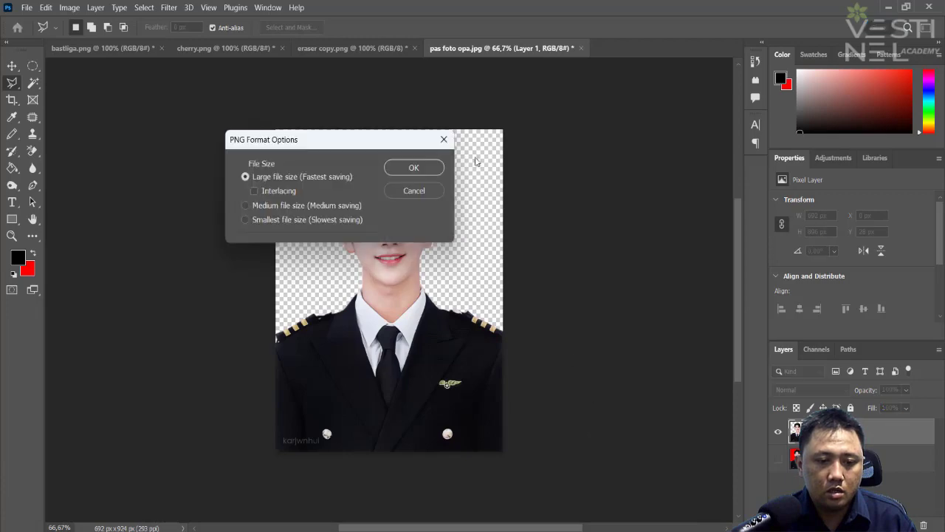
pyautogui.click(413, 168)
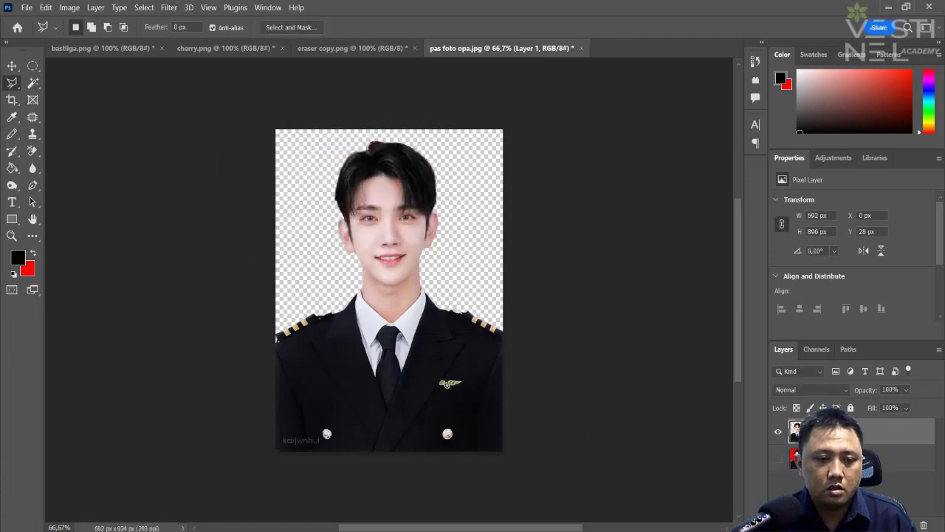
pyautogui.press('super+d')
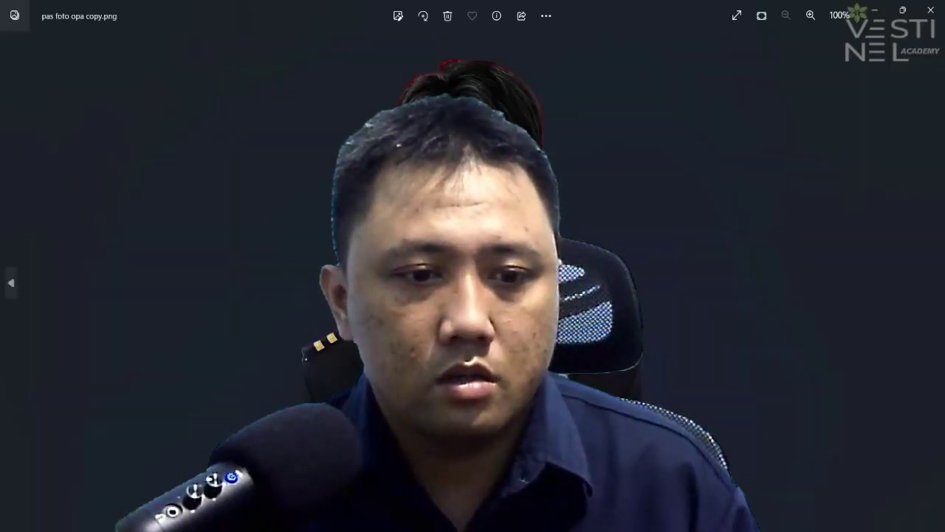
# Step: Close Windows Photos and dismiss the Creative Cloud pop-up
pyautogui.click(929, 8)
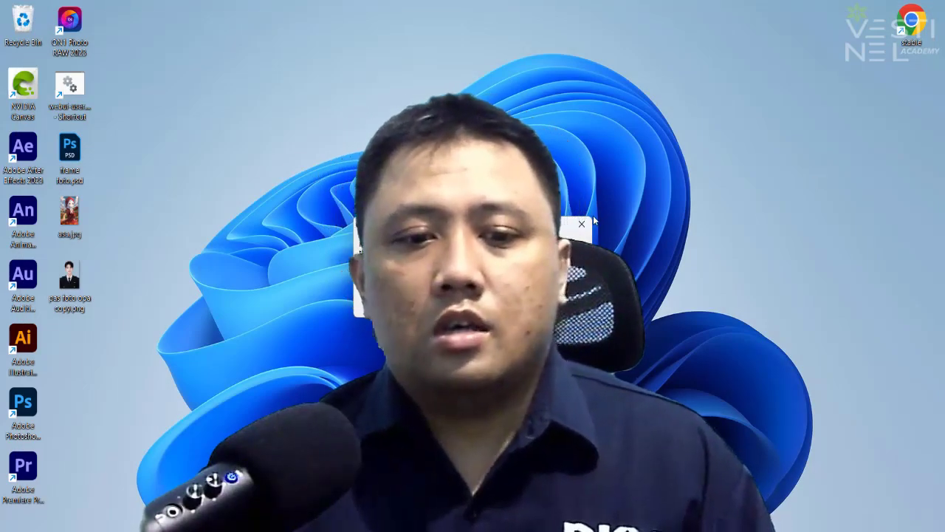
pyautogui.click(582, 224)
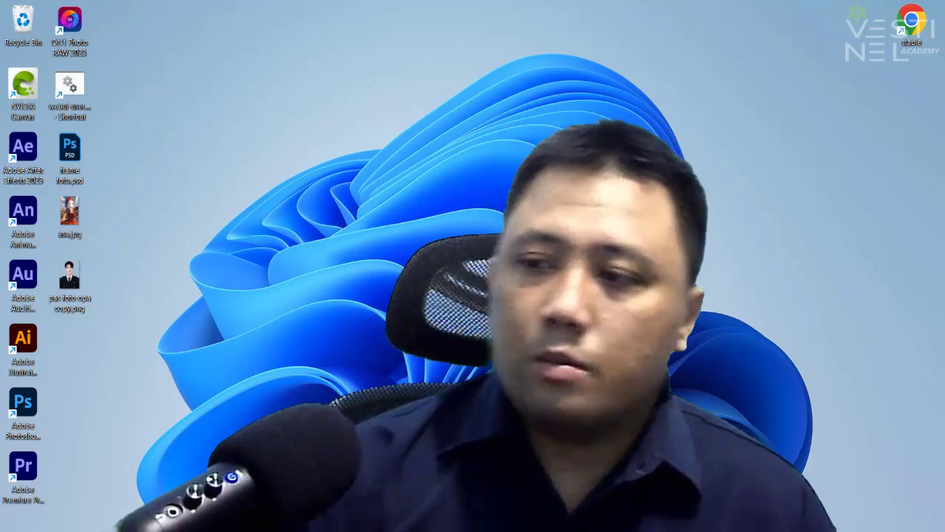